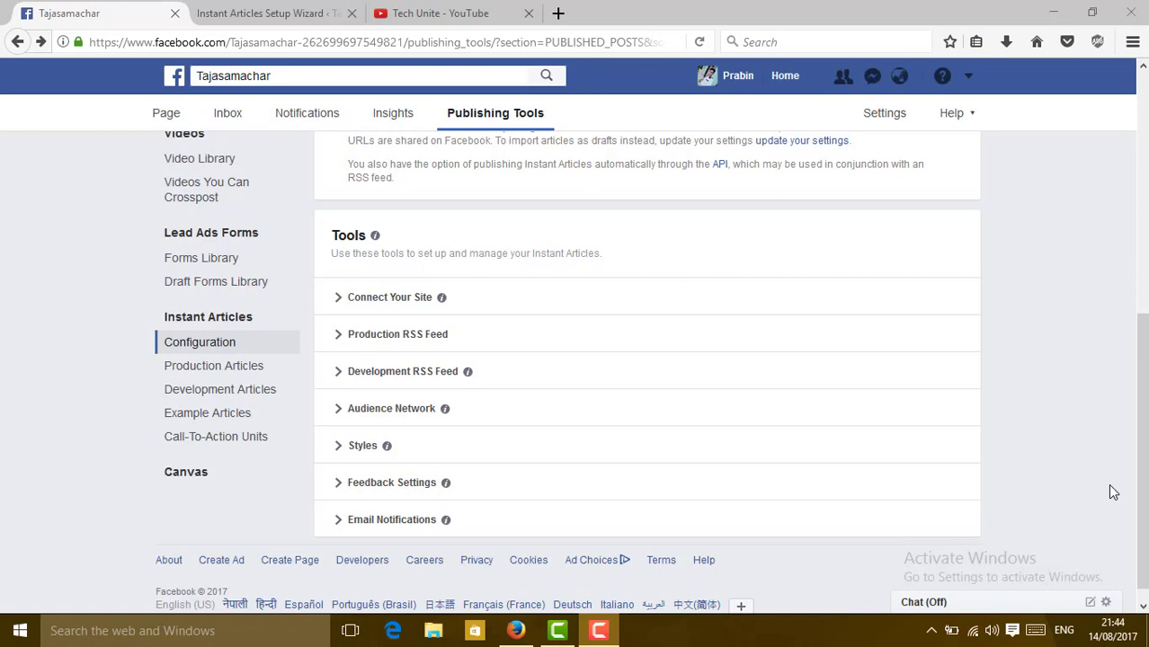
- Glance at the WordPress and YouTube tabs, then expand and collapse Connect Your Site in Publishing Tools
{"action": "left_click", "coordinate": [284, 20]}
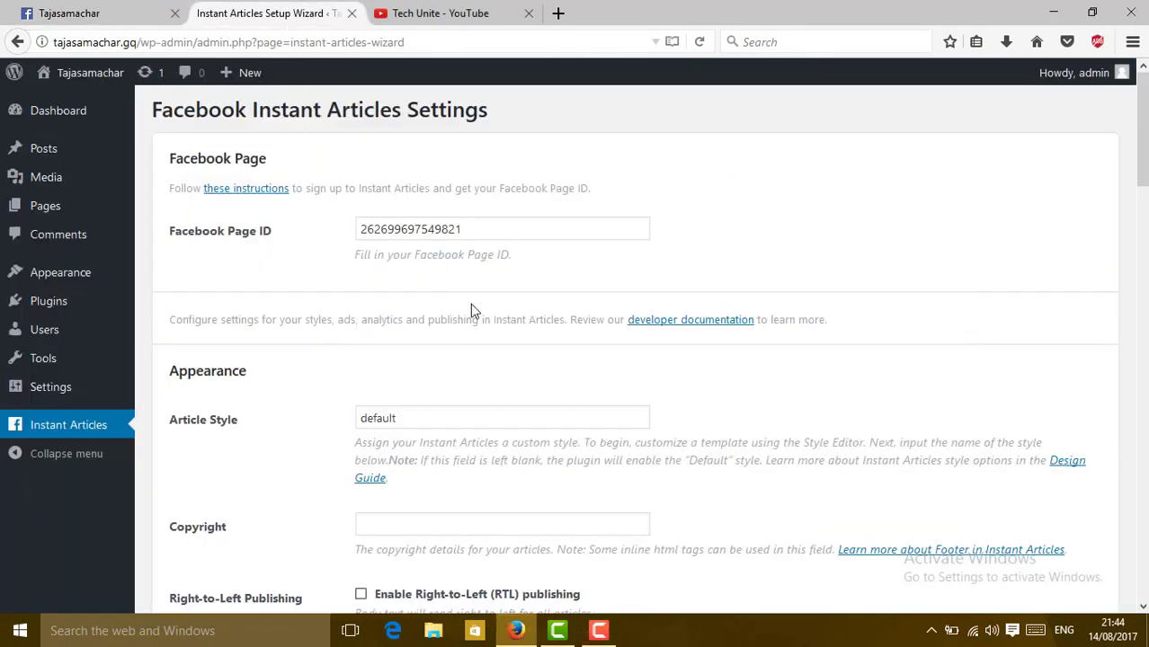
{"action": "left_click", "coordinate": [419, 20]}
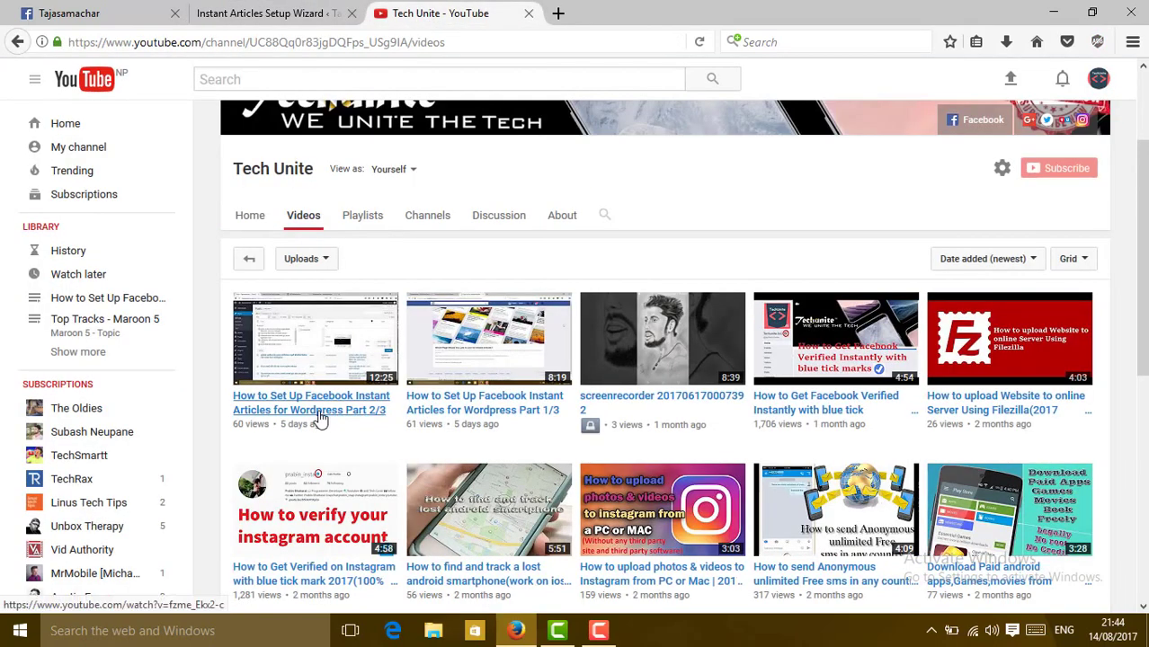
{"action": "left_click", "coordinate": [106, 11]}
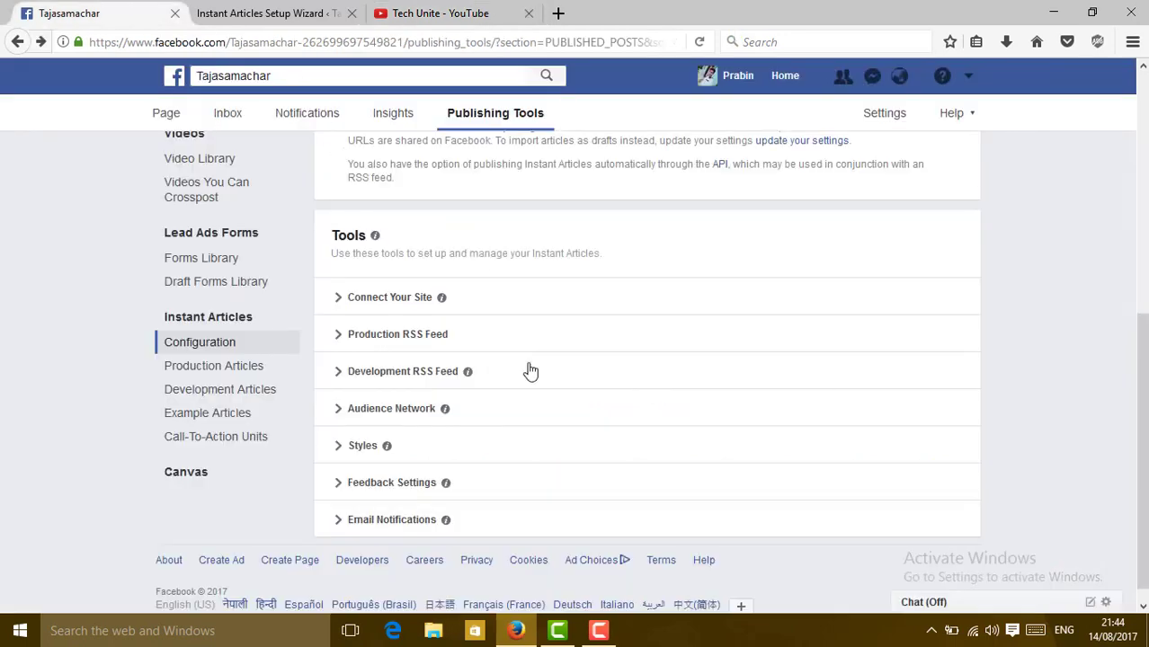
{"action": "left_click", "coordinate": [401, 311]}
{"action": "left_click", "coordinate": [401, 309]}
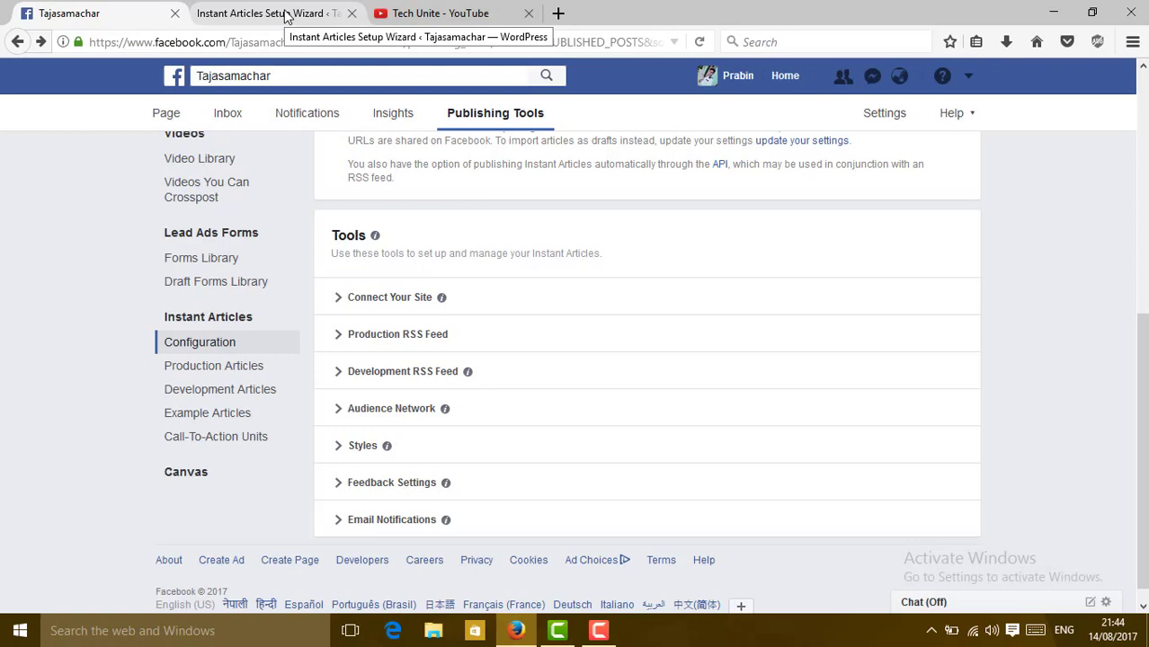
- Expand Audience Network, tick its terms checkbox and click Get Started
{"action": "left_click", "coordinate": [389, 411]}
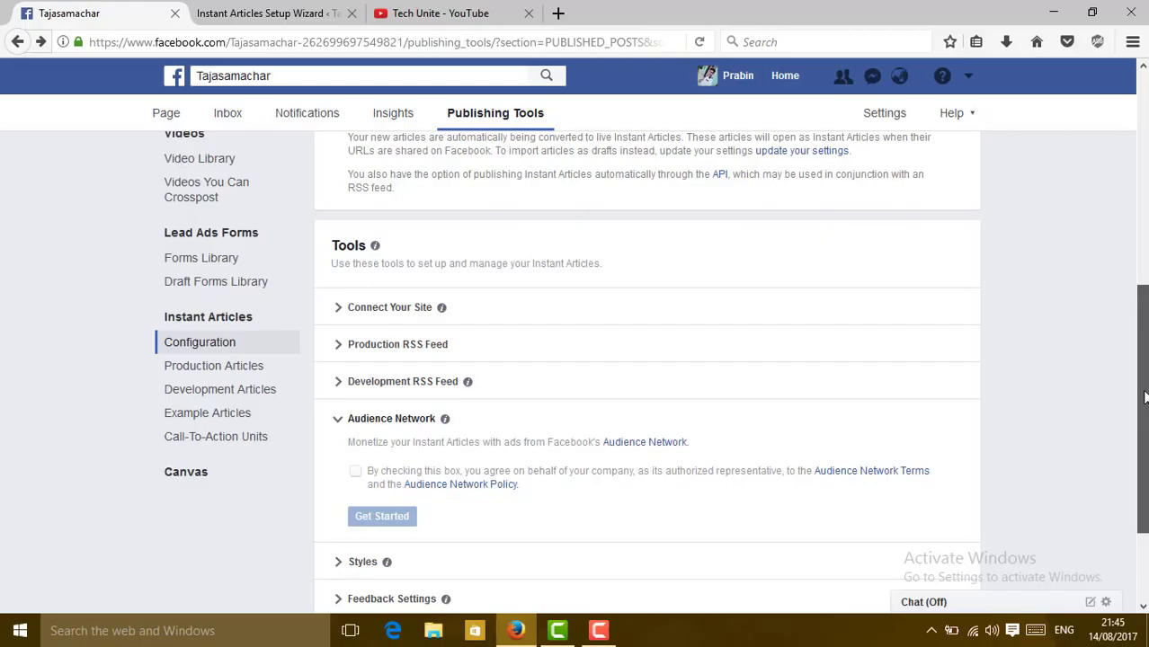
{"action": "scroll", "coordinate": [1146, 259], "scroll_direction": "up", "scroll_amount": 3}
{"action": "left_click_drag", "start_coordinate": [1146, 259], "coordinate": [1144, 478]}
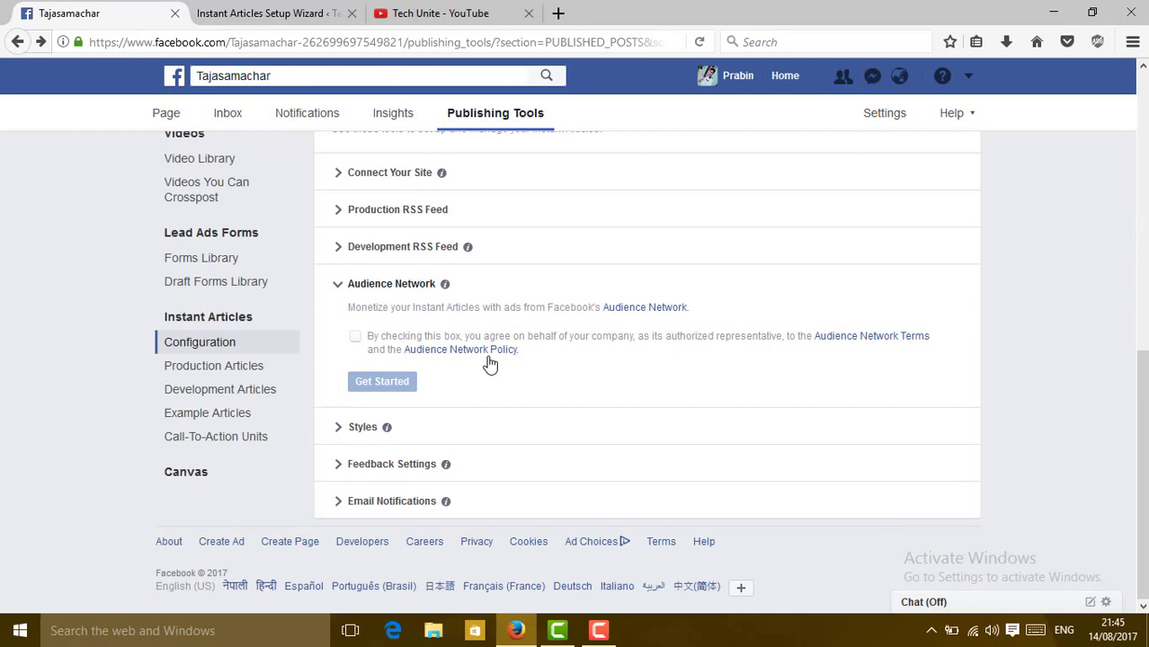
{"action": "left_click", "coordinate": [355, 290]}
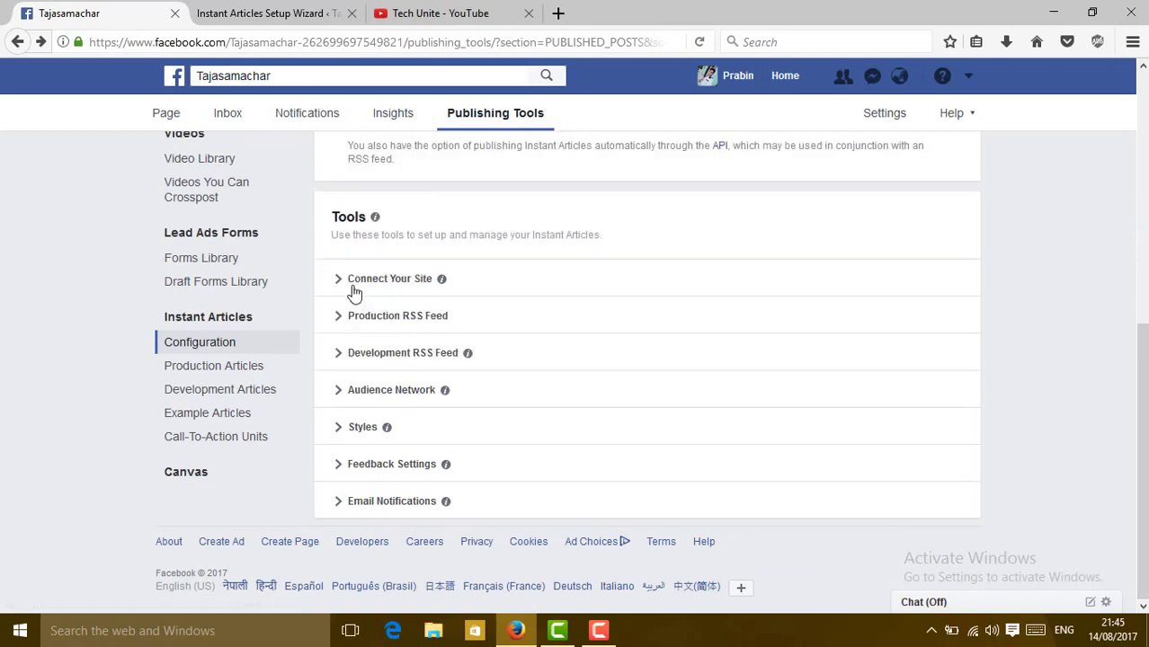
{"action": "left_click", "coordinate": [361, 393]}
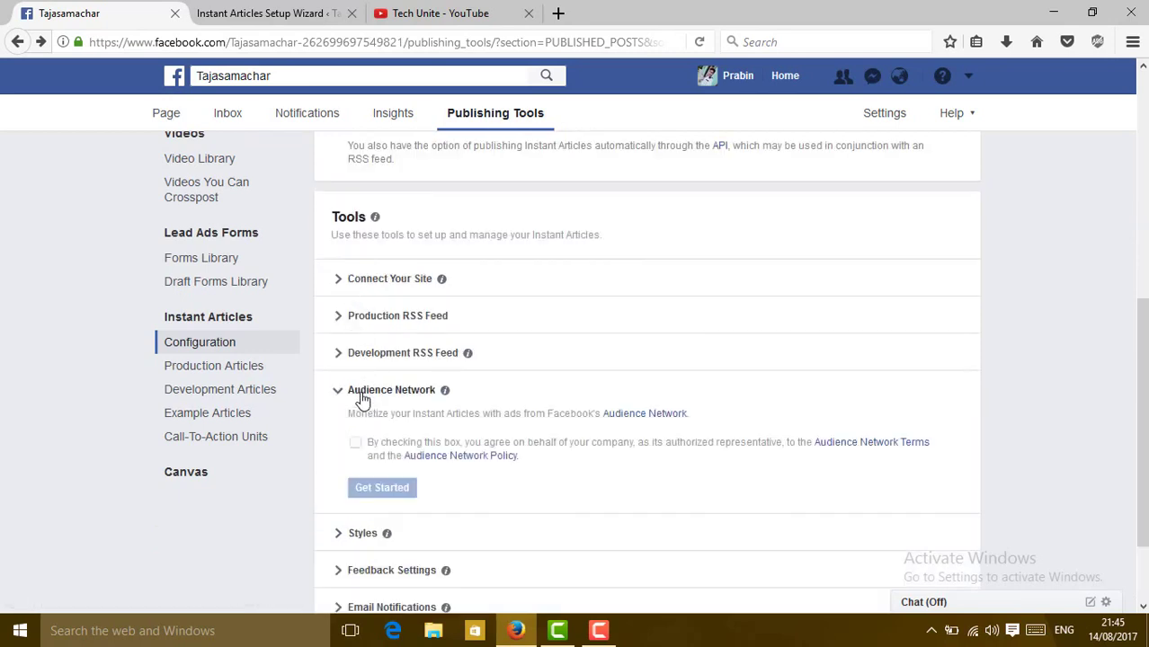
{"action": "left_click", "coordinate": [355, 444]}
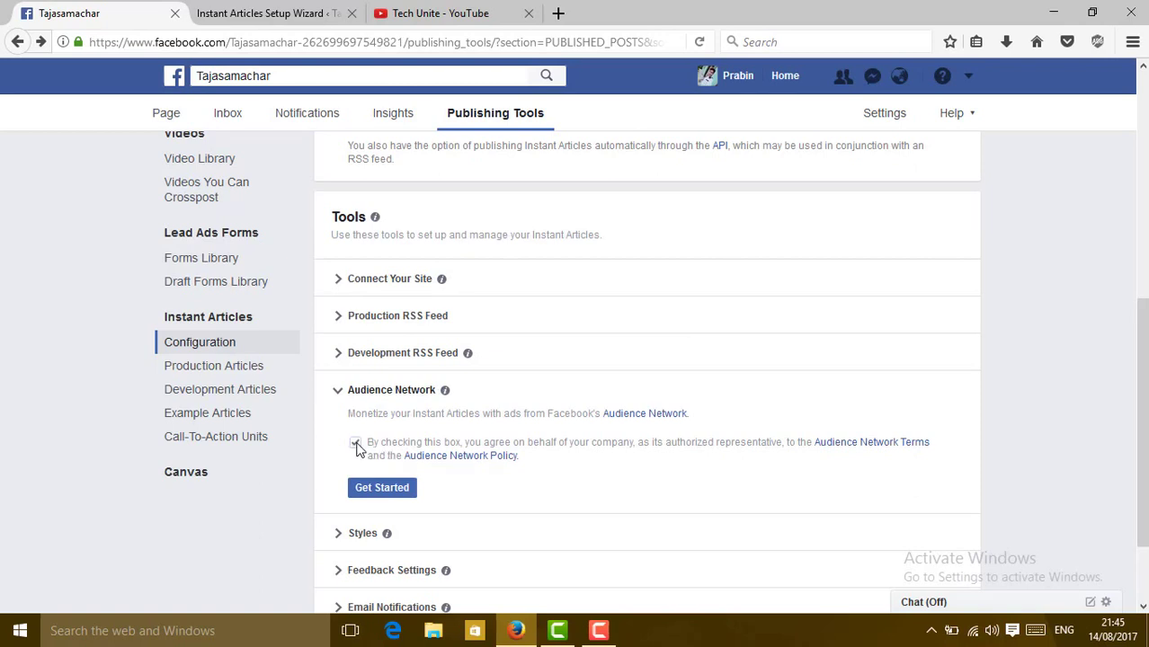
{"action": "left_click", "coordinate": [382, 488]}
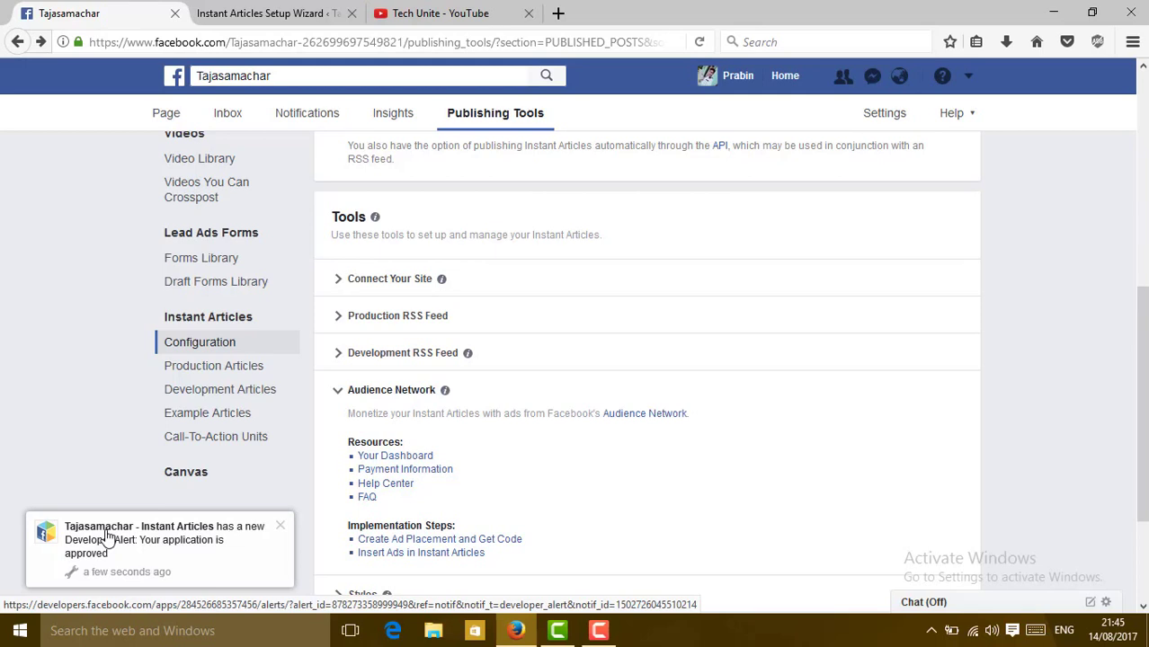
- Read the Audience Network approval alert, then view the Tajasamachar - Instant Articles app's Basic settings
{"action": "left_click", "coordinate": [107, 538]}
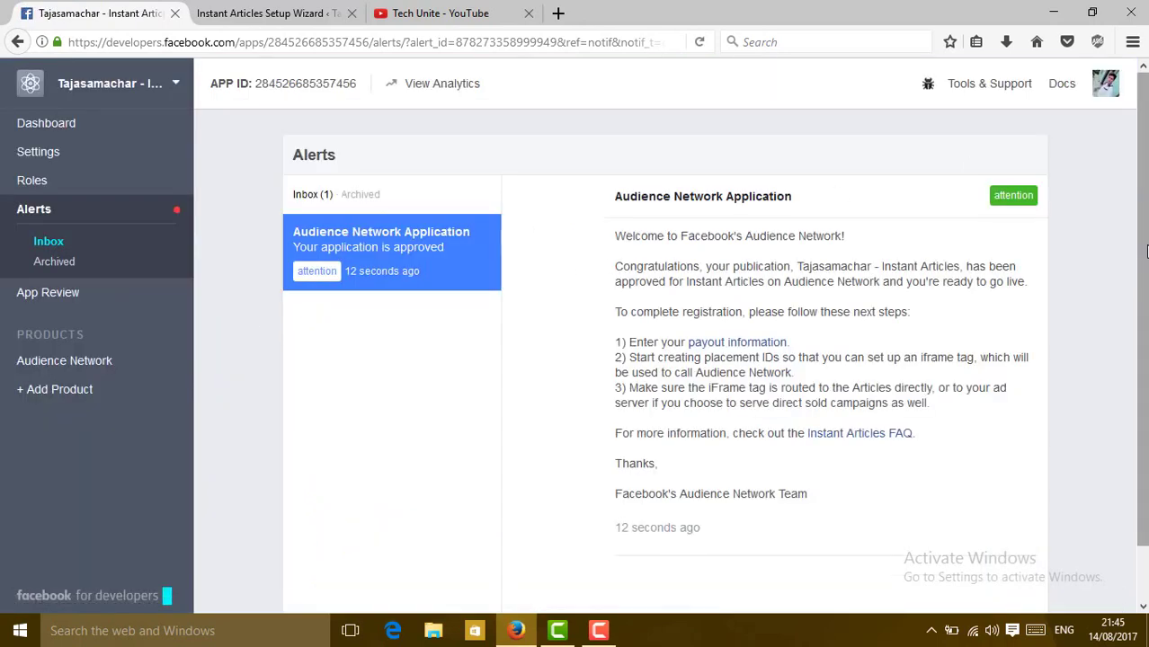
{"action": "scroll", "coordinate": [1144, 255], "scroll_direction": "down", "scroll_amount": 1}
{"action": "scroll", "coordinate": [1143, 270], "scroll_direction": "up", "scroll_amount": 1}
{"action": "left_click", "coordinate": [38, 152]}
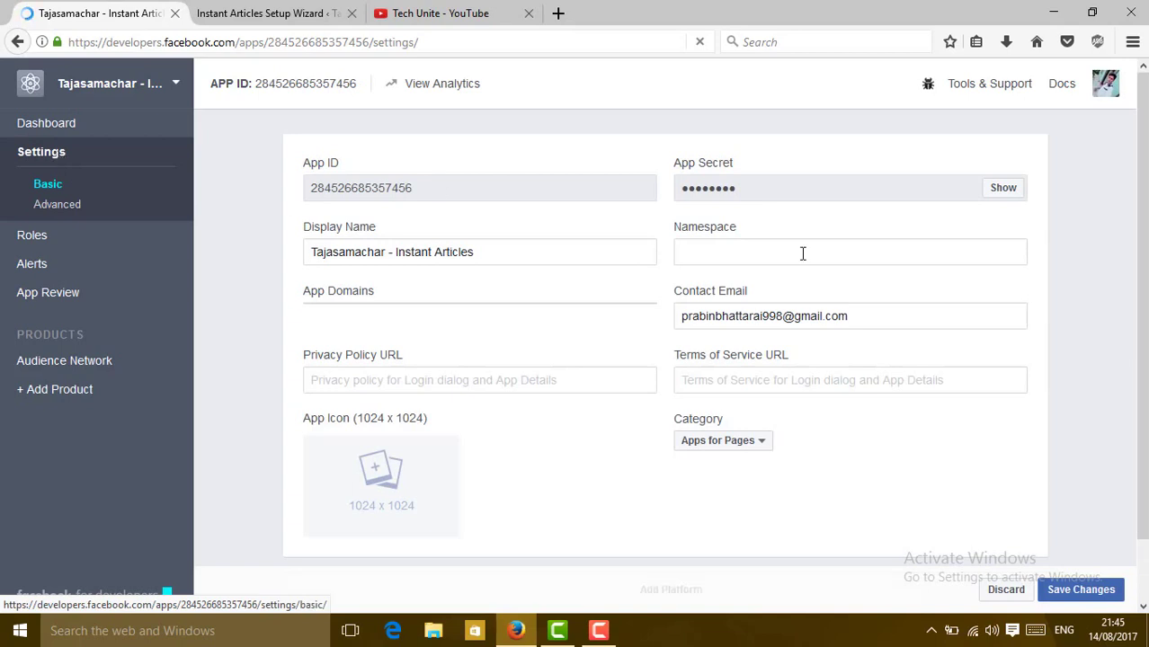
{"action": "scroll", "coordinate": [721, 339], "scroll_direction": "down", "scroll_amount": 1}
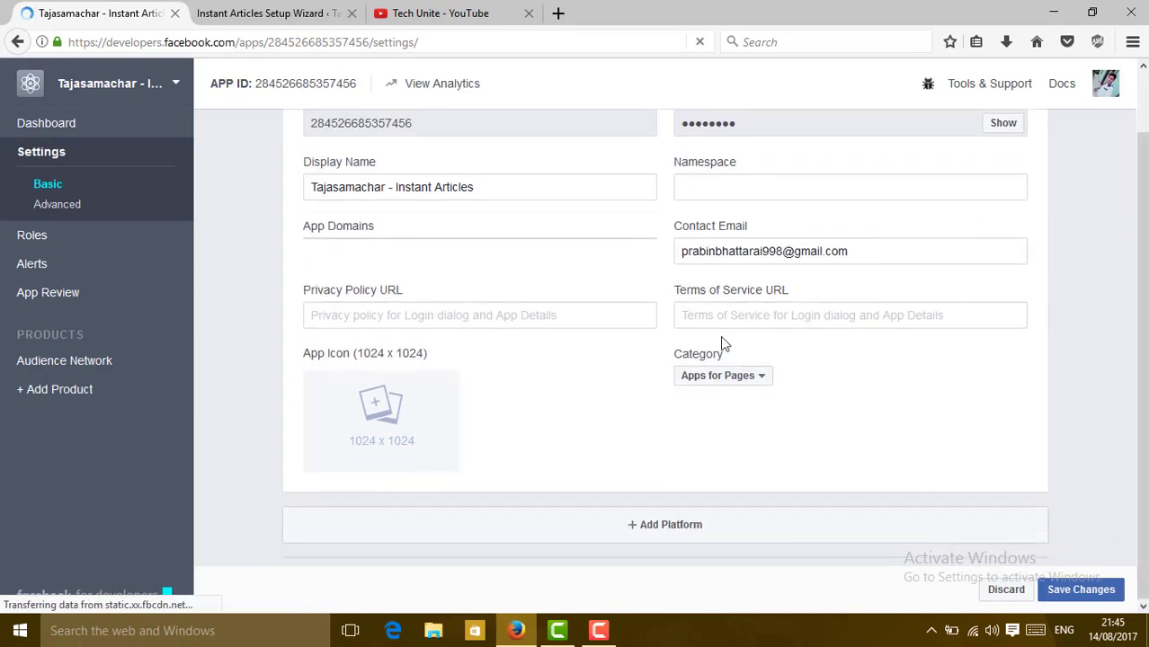
{"action": "left_click", "coordinate": [660, 530]}
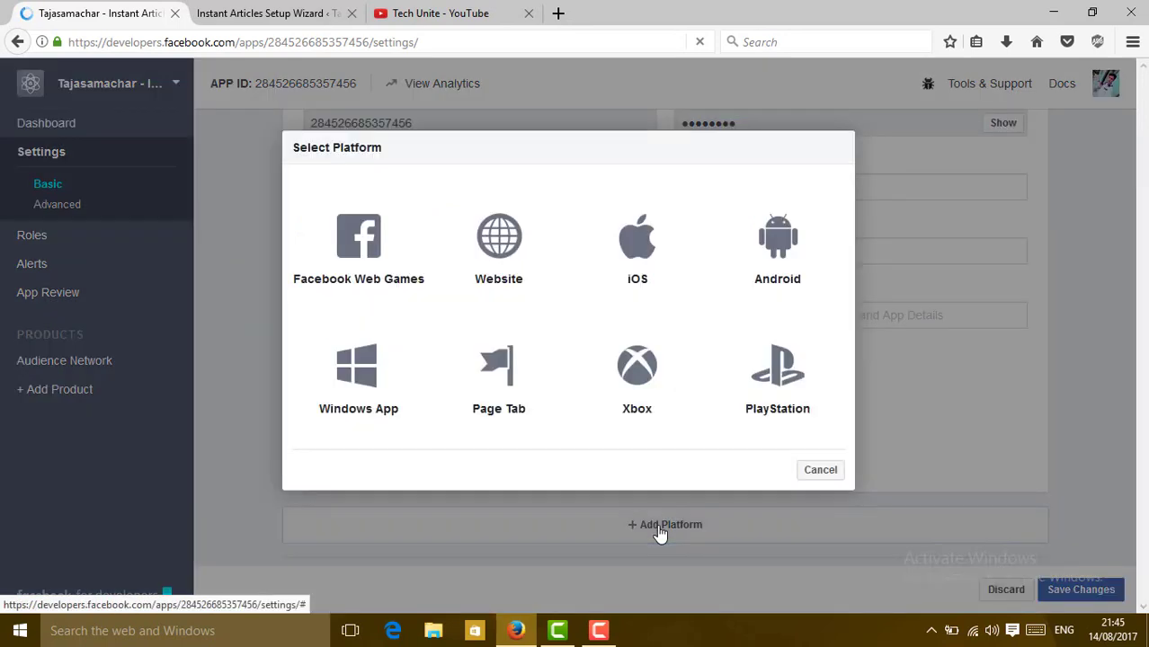
{"action": "left_click", "coordinate": [508, 277]}
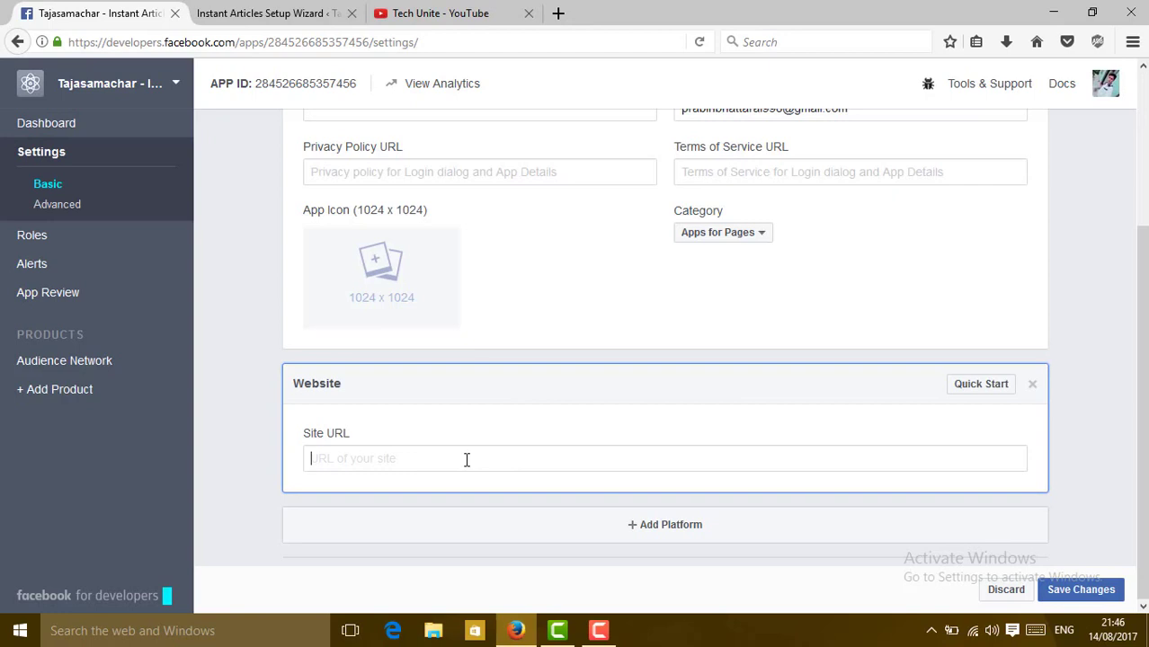
{"action": "type", "text": "www."}
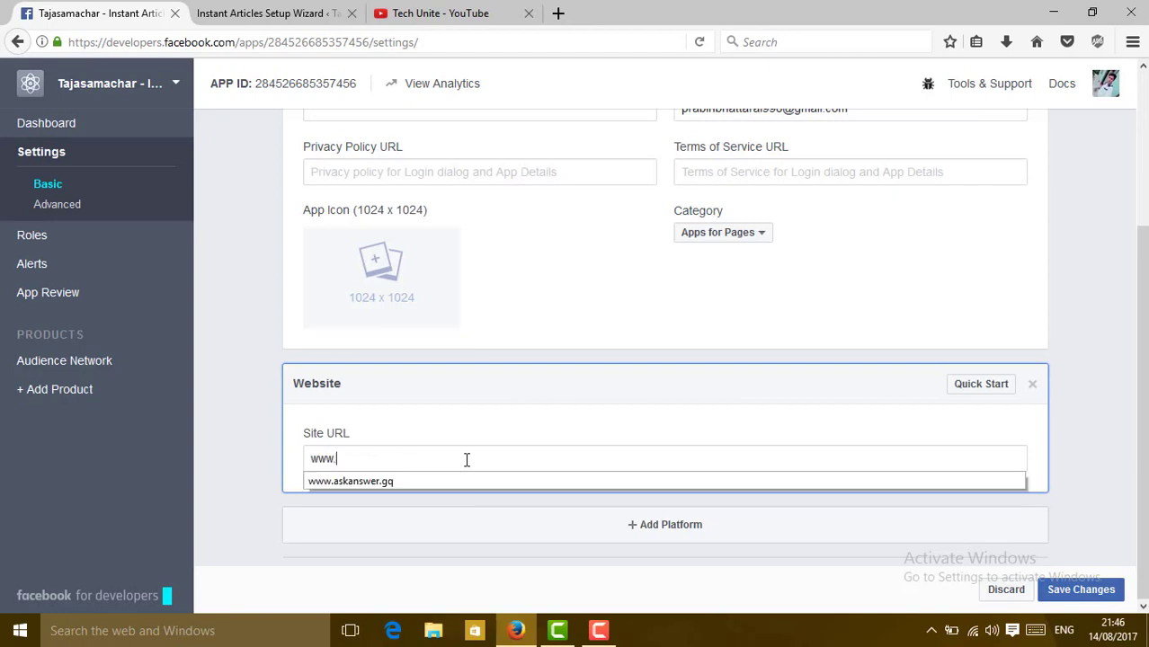
{"action": "type", "text": "tajasamachar.gq"}
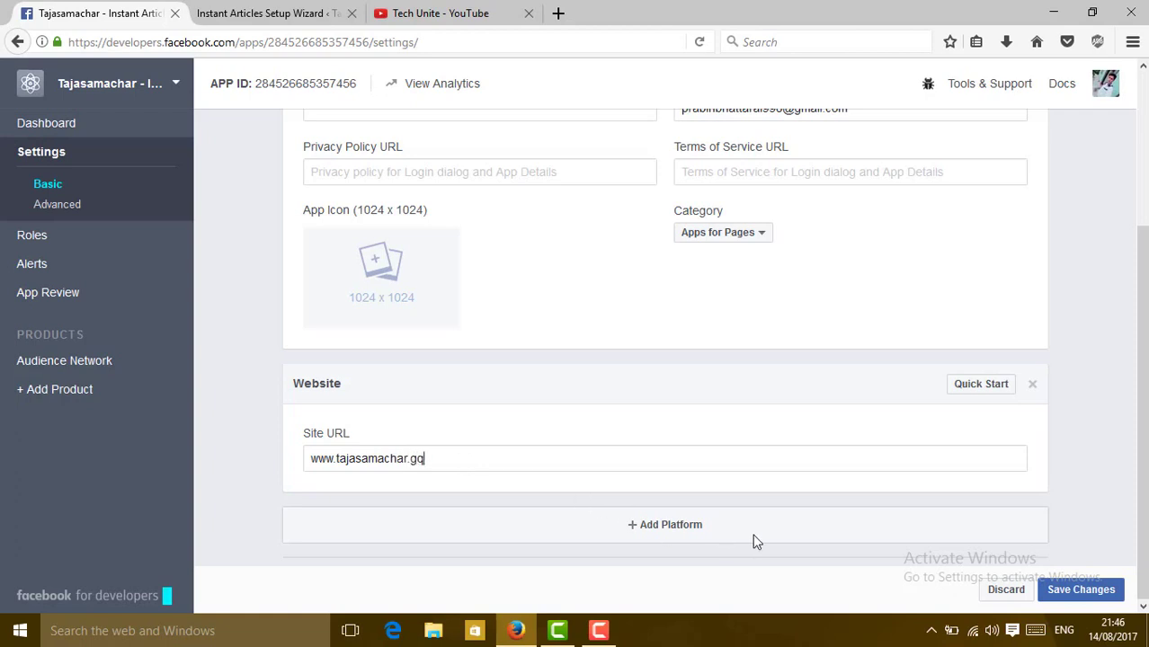
{"action": "left_click", "coordinate": [1086, 596]}
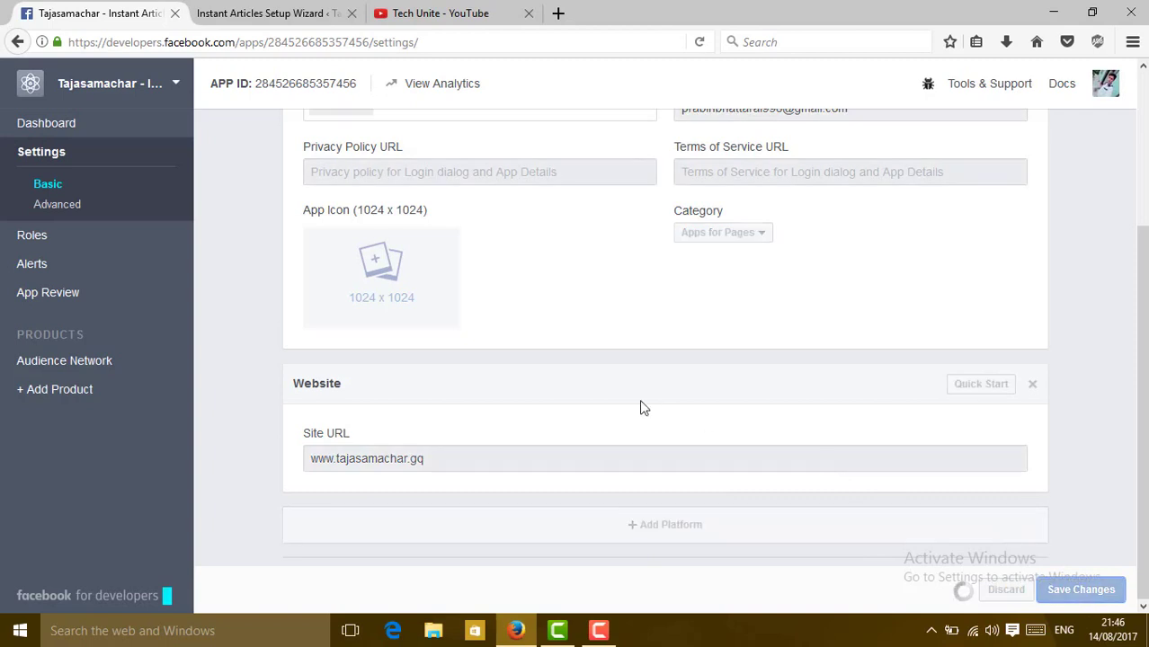
{"action": "left_click", "coordinate": [297, 12]}
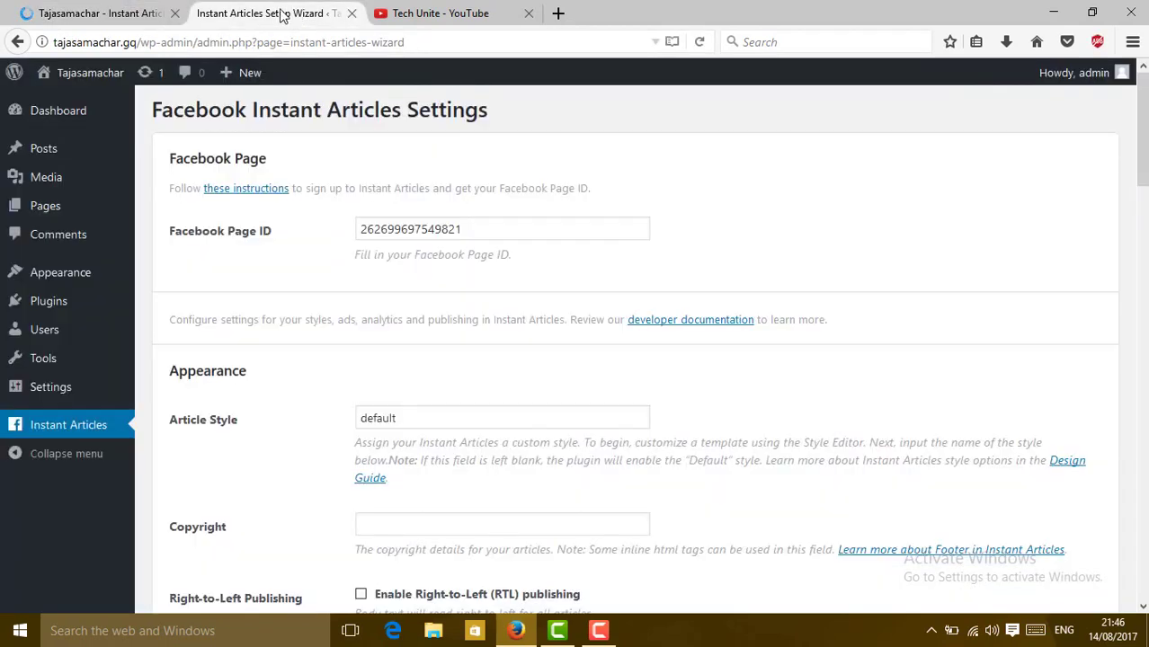
{"action": "left_click", "coordinate": [137, 12]}
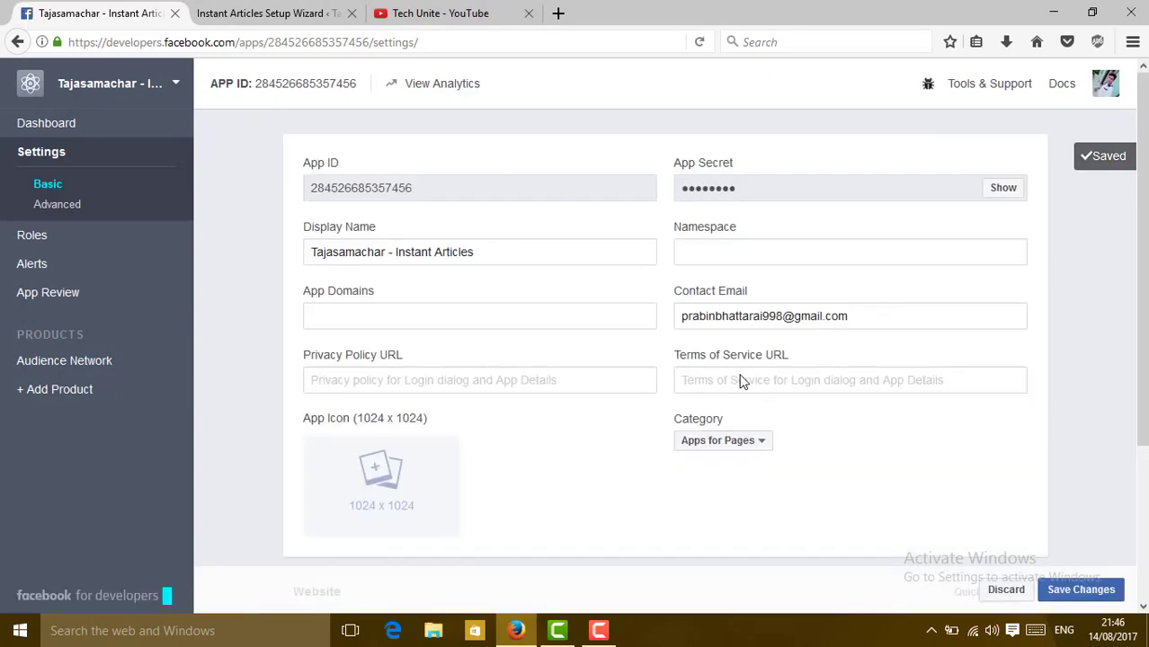
- Copy the website's Site URL and paste it into App Domains
{"action": "scroll", "coordinate": [741, 381], "scroll_direction": "down", "scroll_amount": 3}
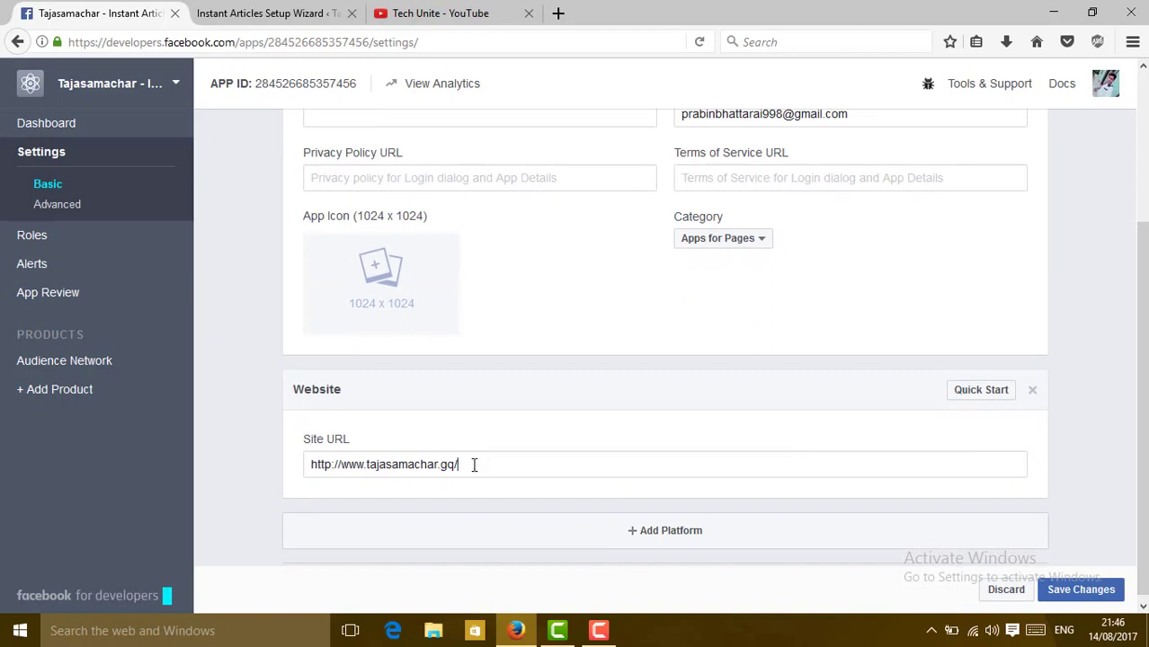
{"action": "left_click_drag", "start_coordinate": [475, 465], "coordinate": [264, 467]}
{"action": "right_click", "coordinate": [360, 465]}
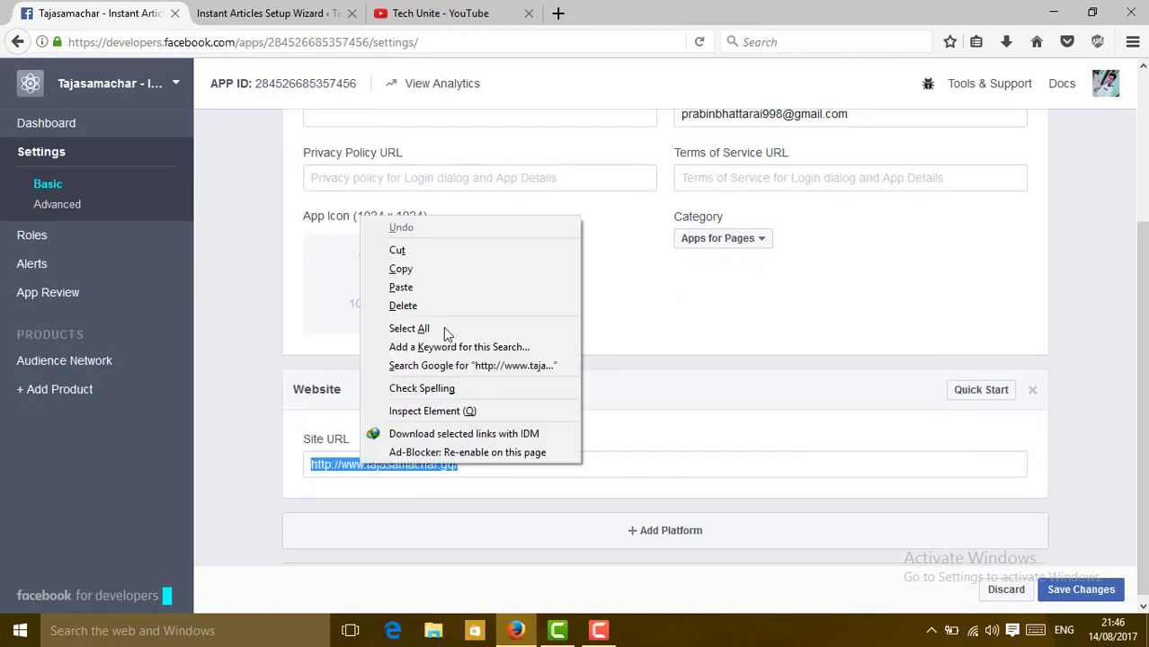
{"action": "left_click", "coordinate": [406, 268]}
{"action": "scroll", "coordinate": [354, 313], "scroll_direction": "up", "scroll_amount": 4}
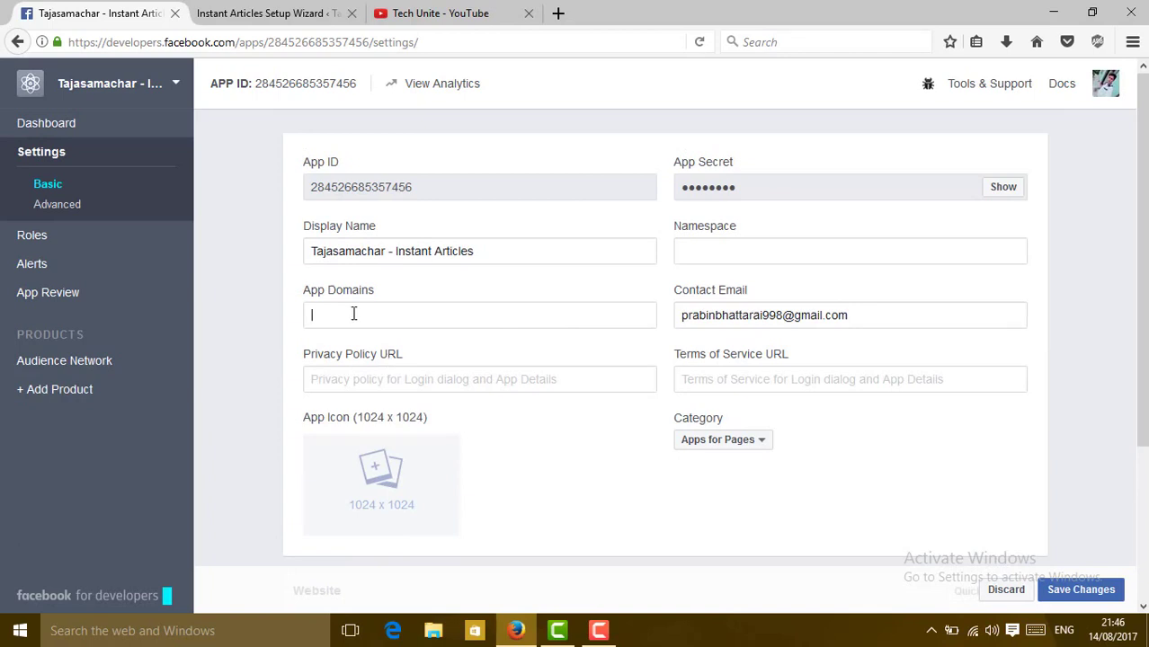
{"action": "left_click", "coordinate": [354, 313]}
{"action": "key", "text": "ctrl+v"}
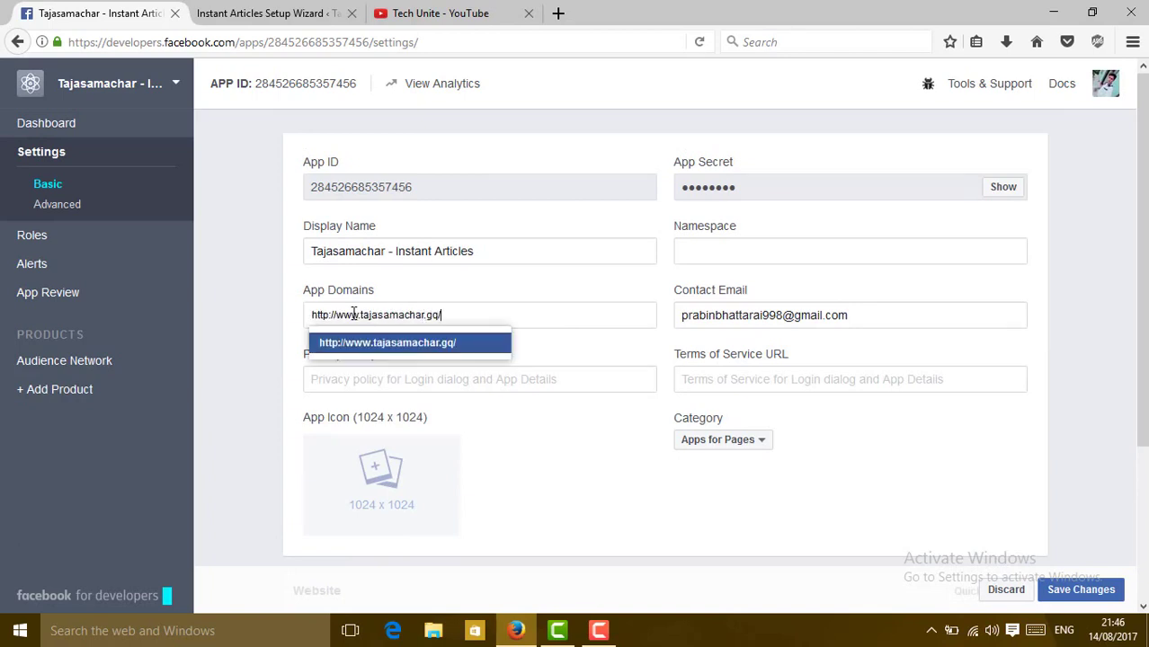
{"action": "key", "text": "Return"}
{"action": "type", "text": "w"}
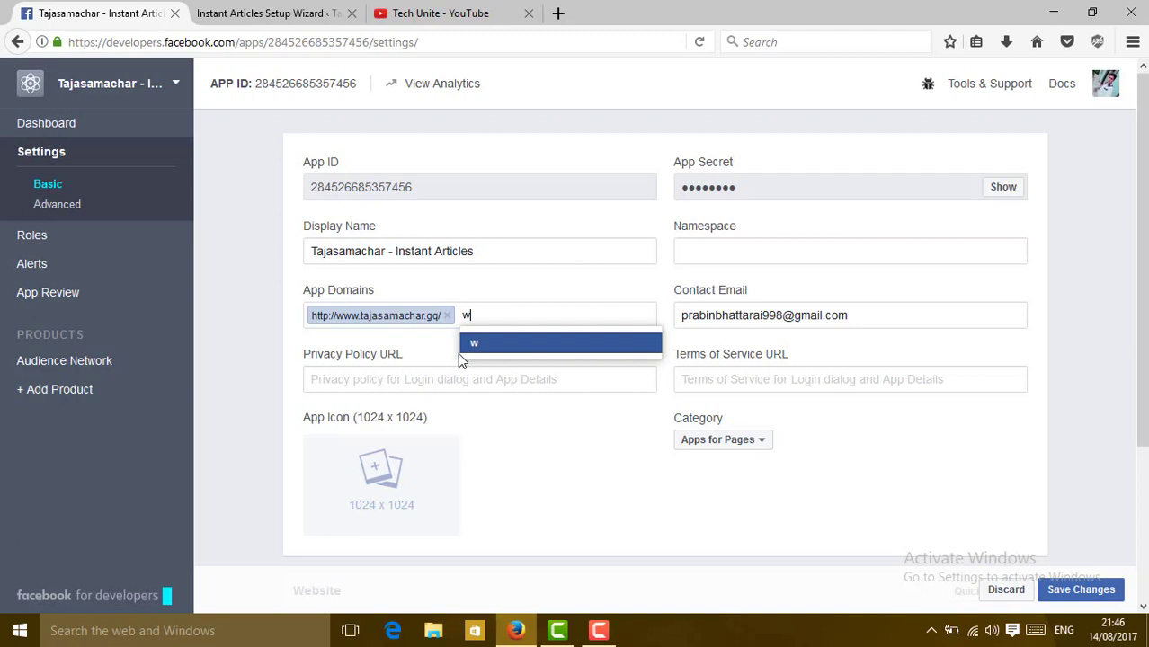
{"action": "type", "text": "ww.tajasamach"}
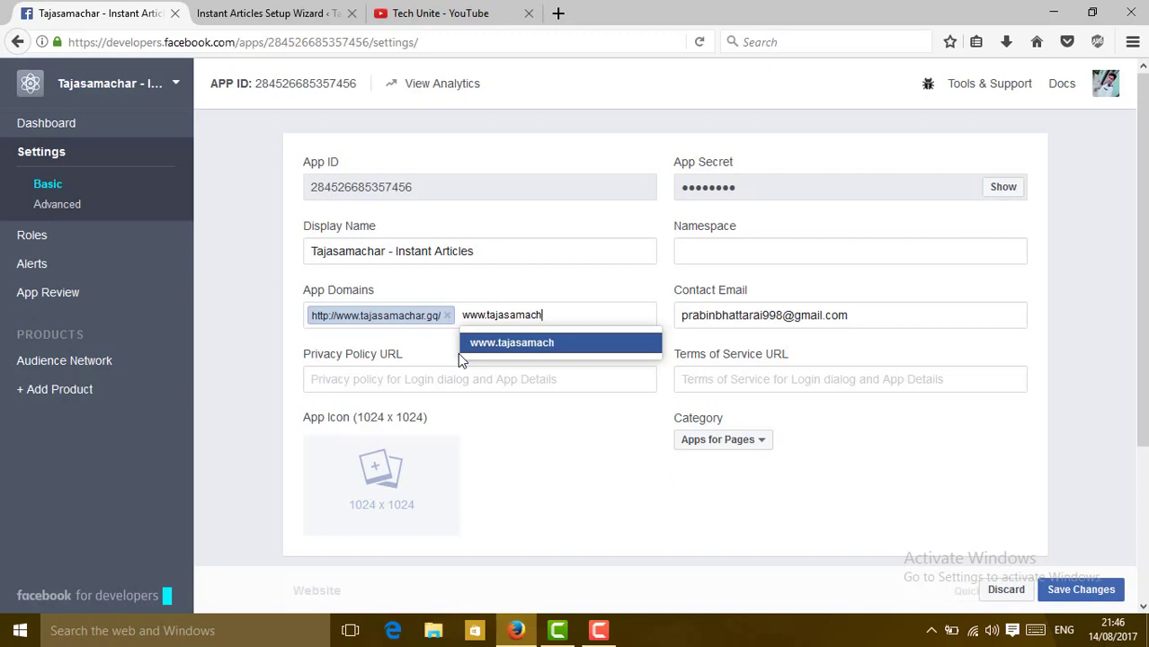
{"action": "key", "text": "BackSpace"}
{"action": "type", "text": "har.gq"}
{"action": "key", "text": "Return"}
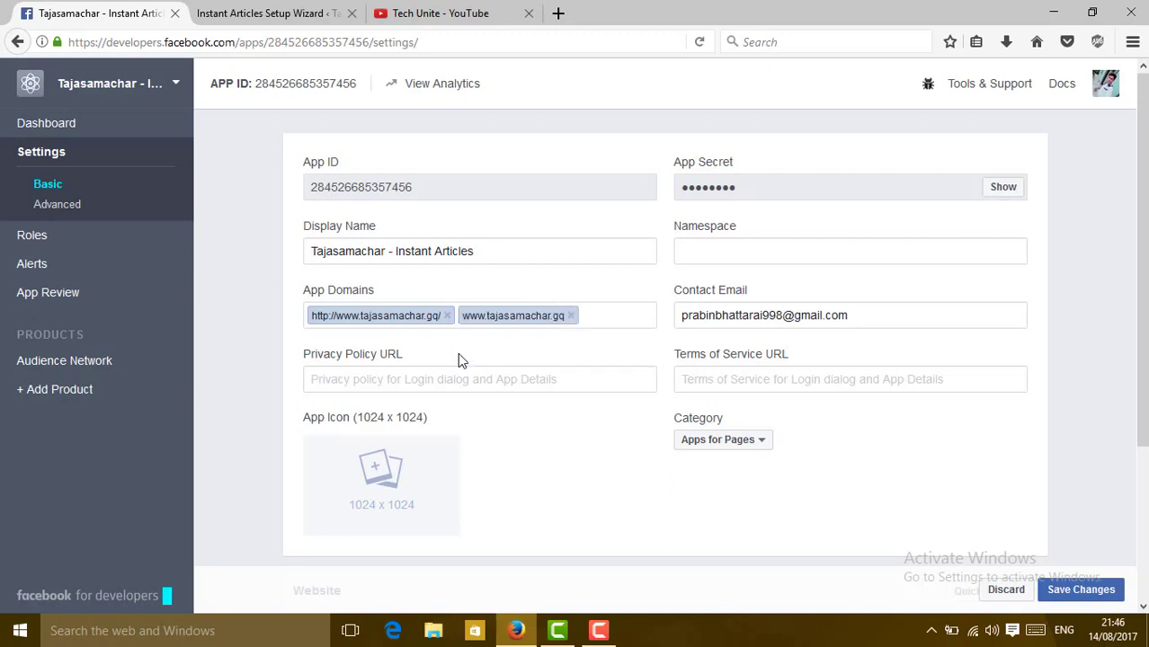
{"action": "type", "text": "ta"}
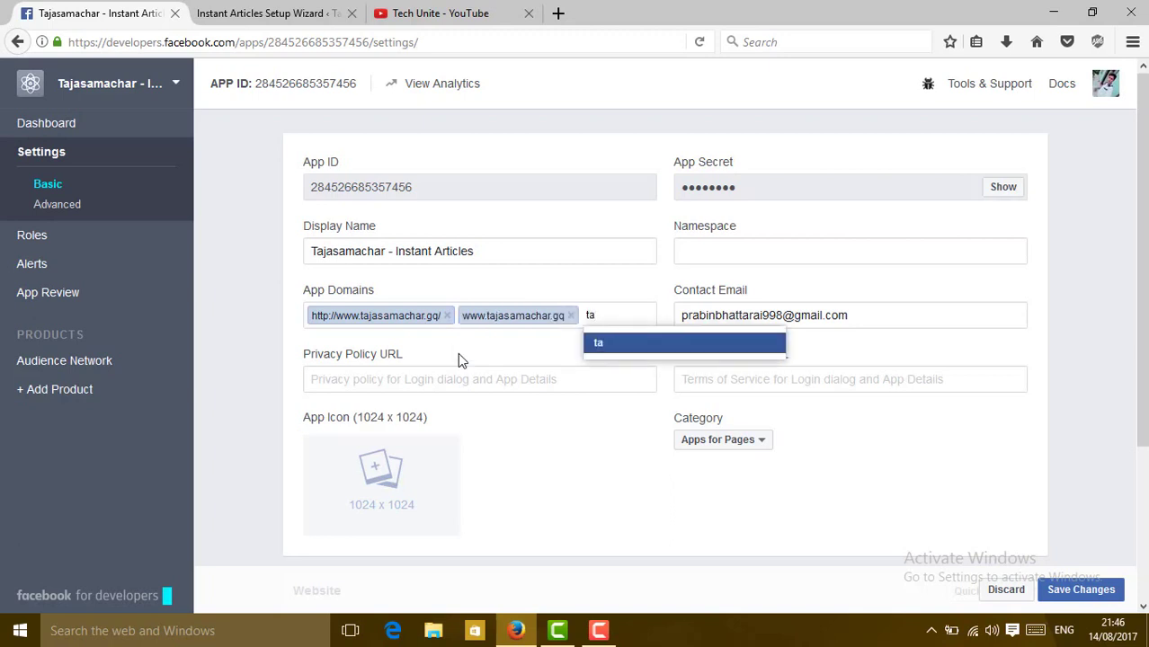
{"action": "type", "text": "jasamac"}
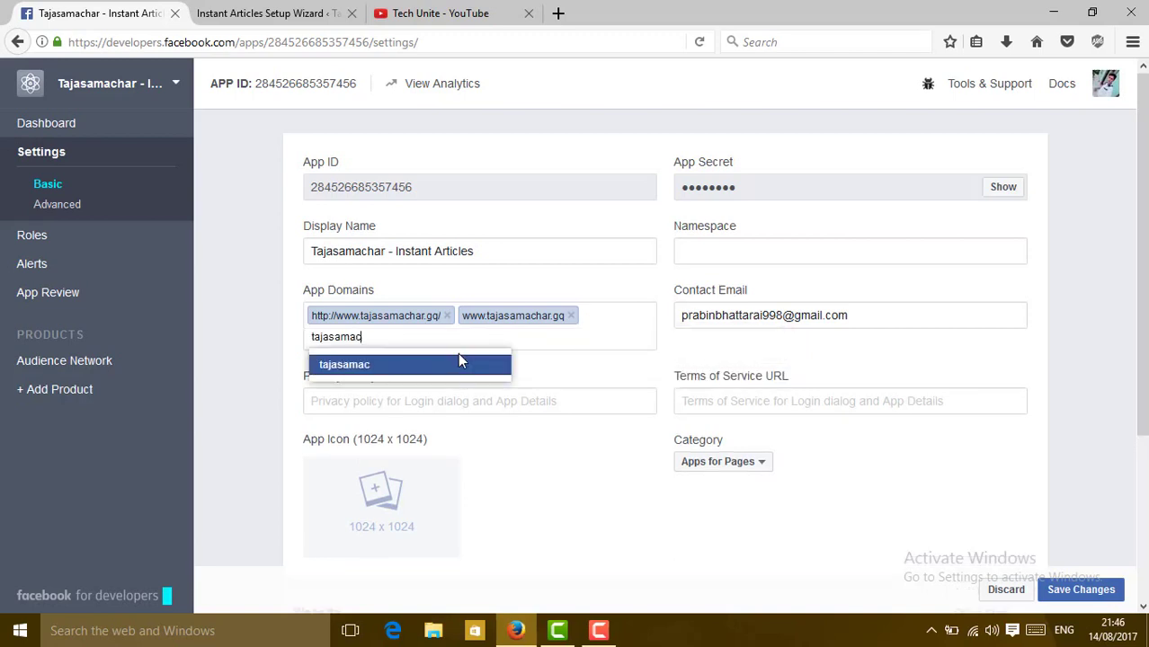
{"action": "type", "text": "har.gq"}
{"action": "key", "text": "Return"}
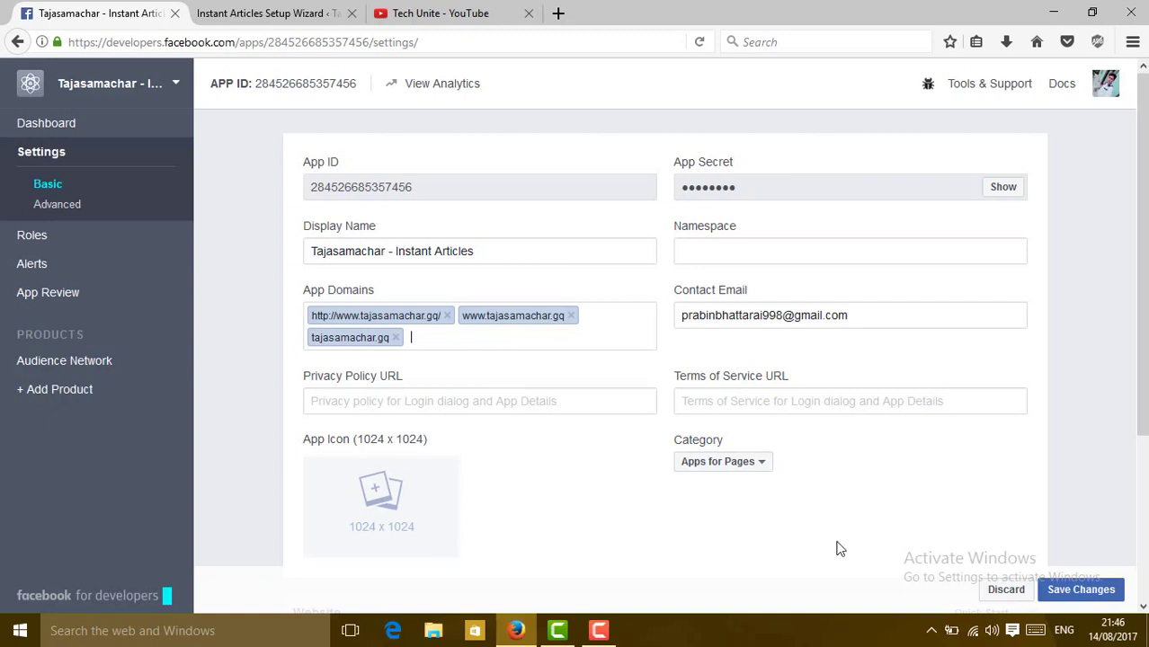
{"action": "left_click", "coordinate": [1081, 591]}
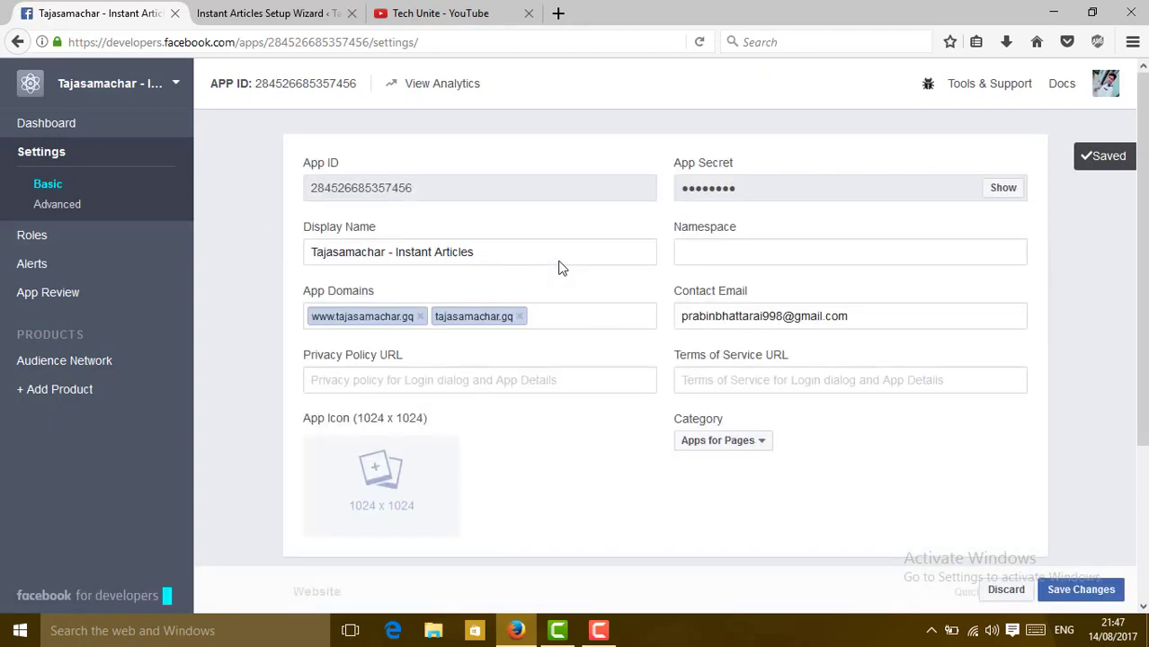
- Set the app category to Education and save the Basic settings
{"action": "scroll", "coordinate": [493, 229], "scroll_direction": "down", "scroll_amount": 3}
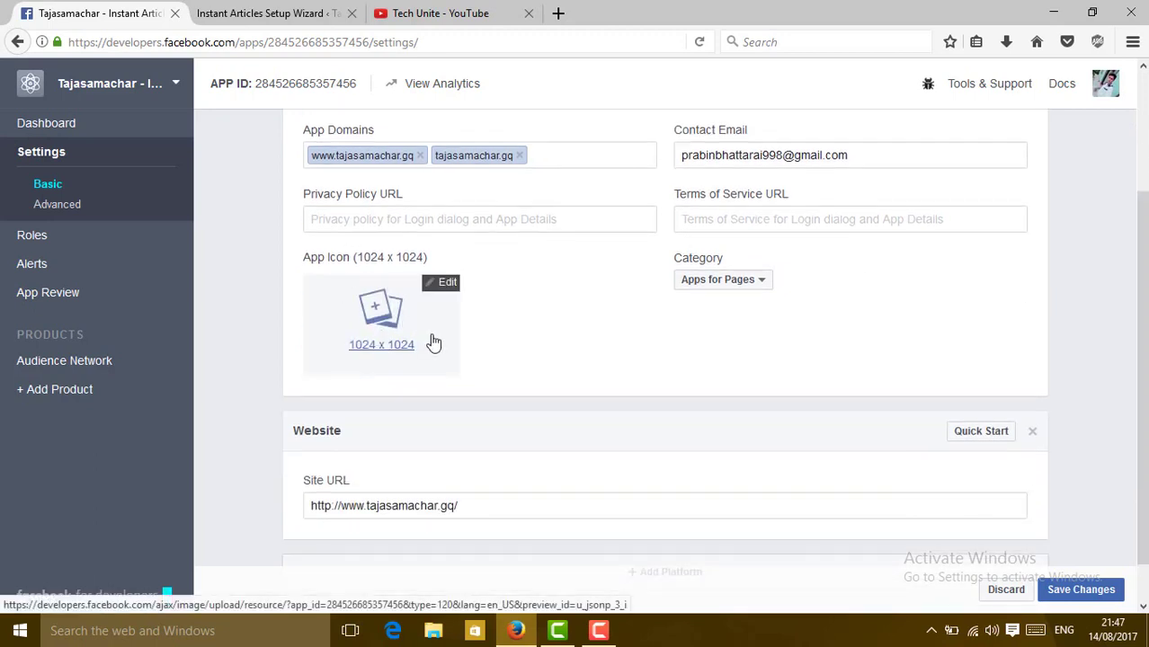
{"action": "left_click", "coordinate": [725, 282]}
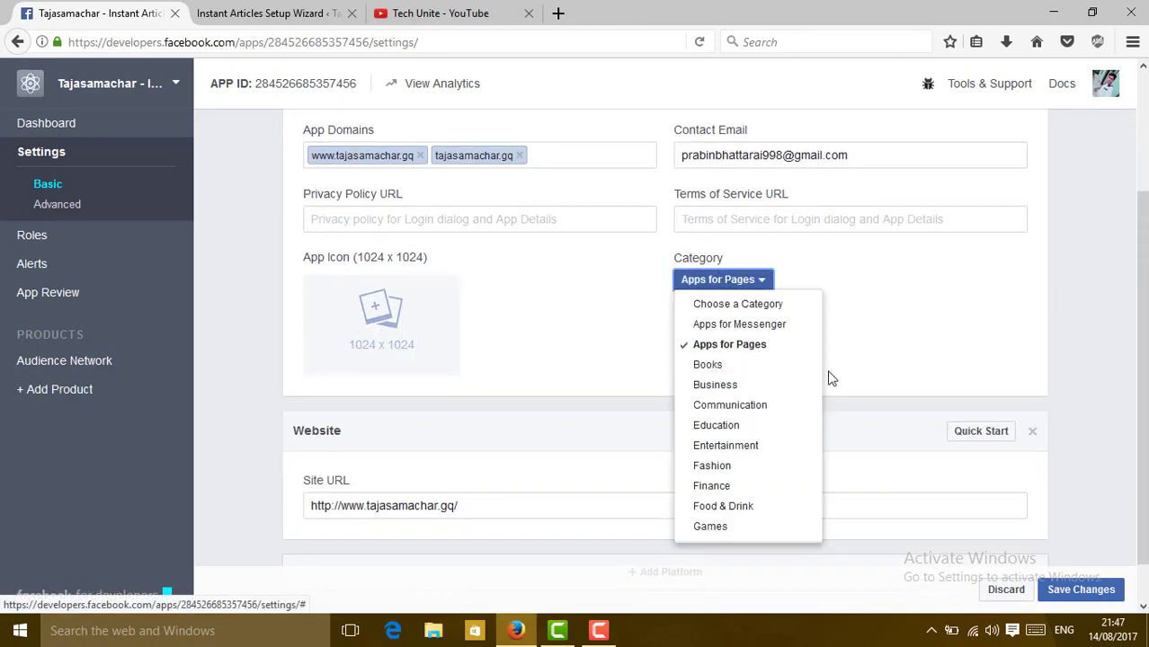
{"action": "left_click", "coordinate": [728, 435]}
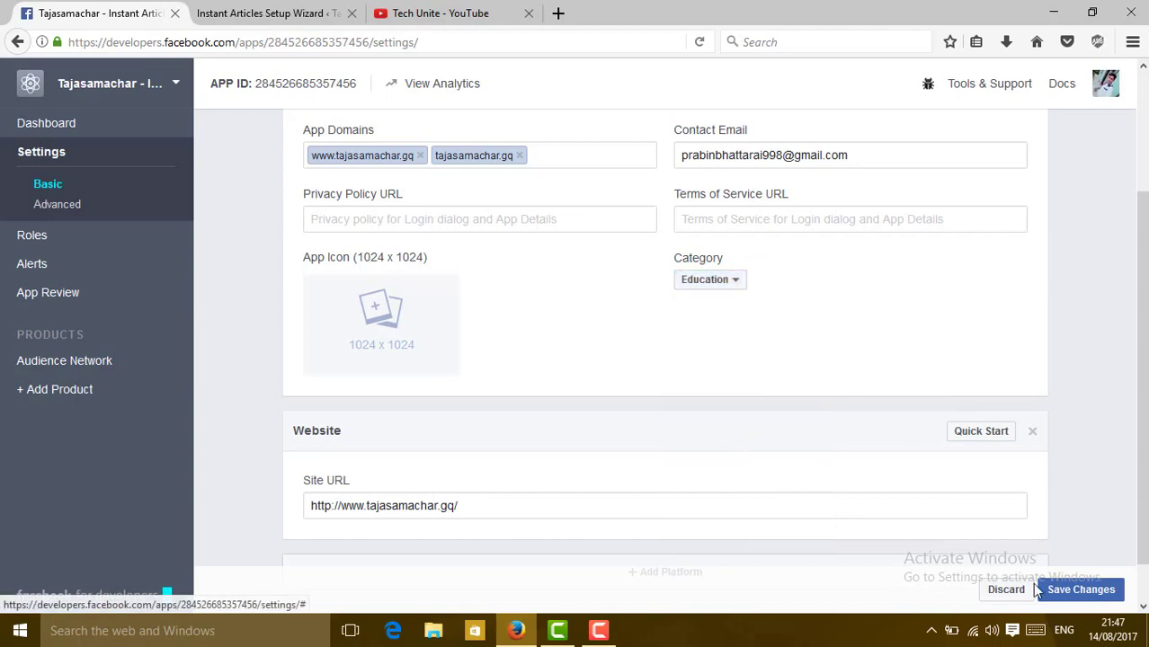
{"action": "left_click", "coordinate": [1081, 591]}
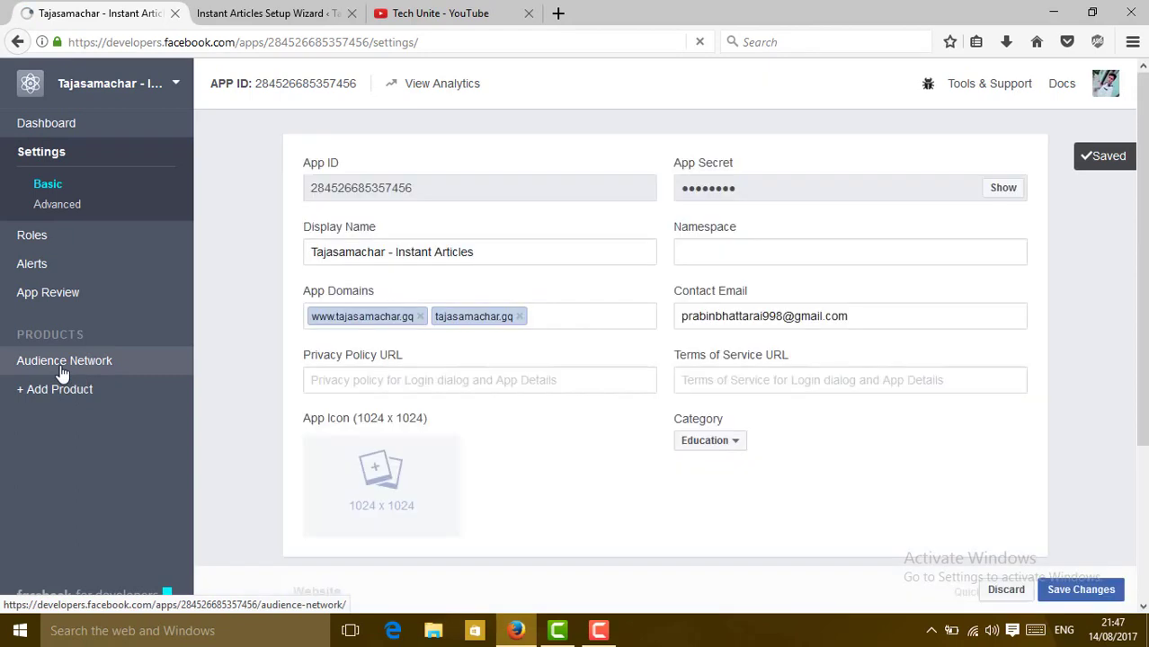
- Go to Audience Network Placements and select the active placement's ID for copying
{"action": "left_click", "coordinate": [61, 369]}
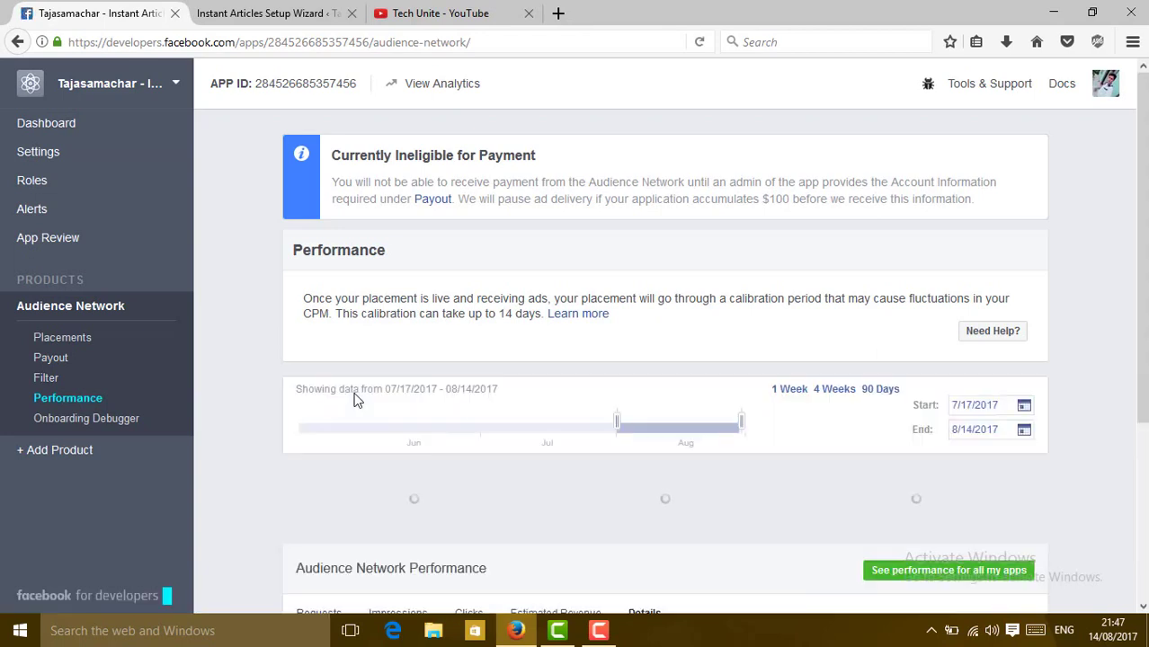
{"action": "scroll", "coordinate": [351, 321], "scroll_direction": "down", "scroll_amount": 2}
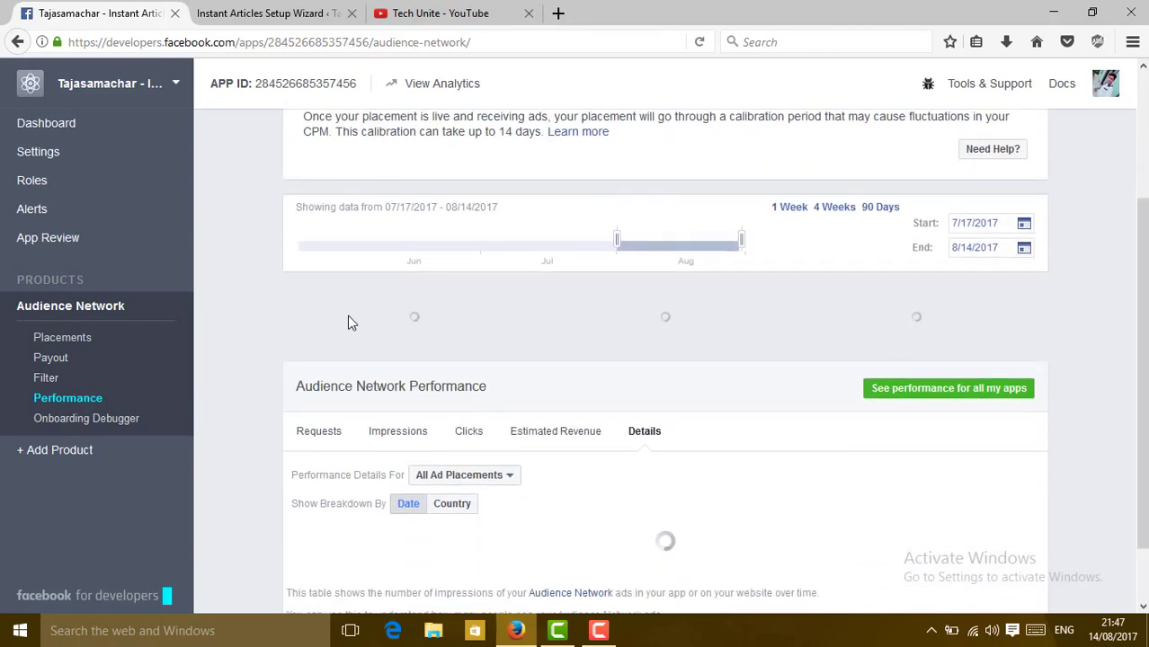
{"action": "left_click", "coordinate": [86, 345]}
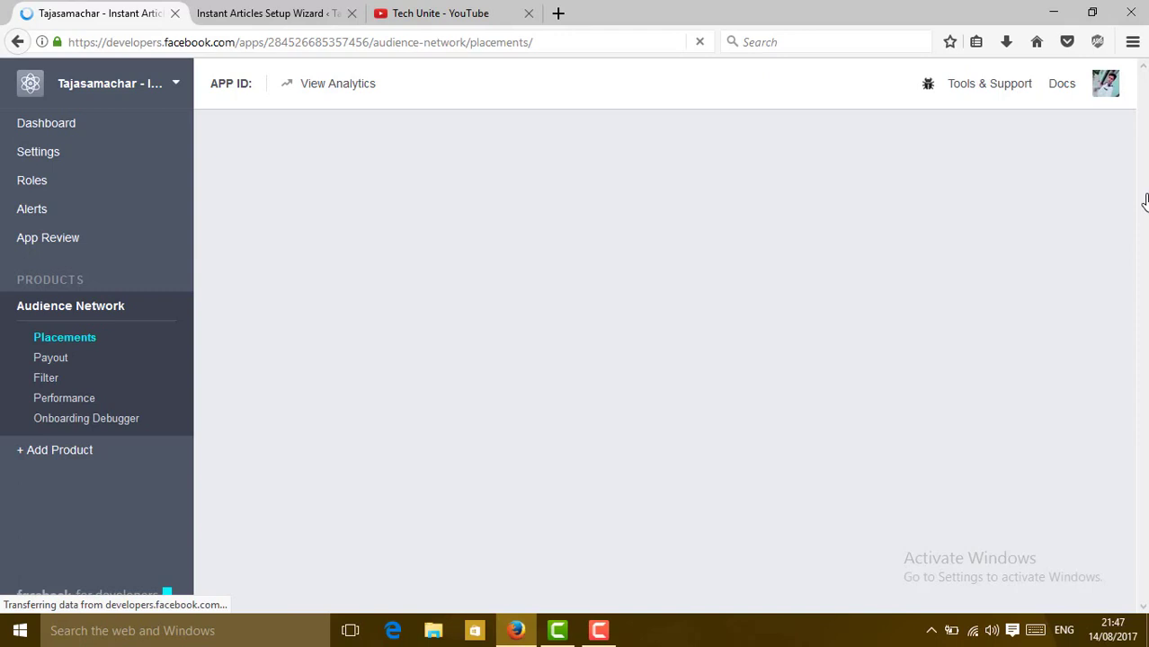
{"action": "scroll", "coordinate": [1144, 202], "scroll_direction": "down", "scroll_amount": 3}
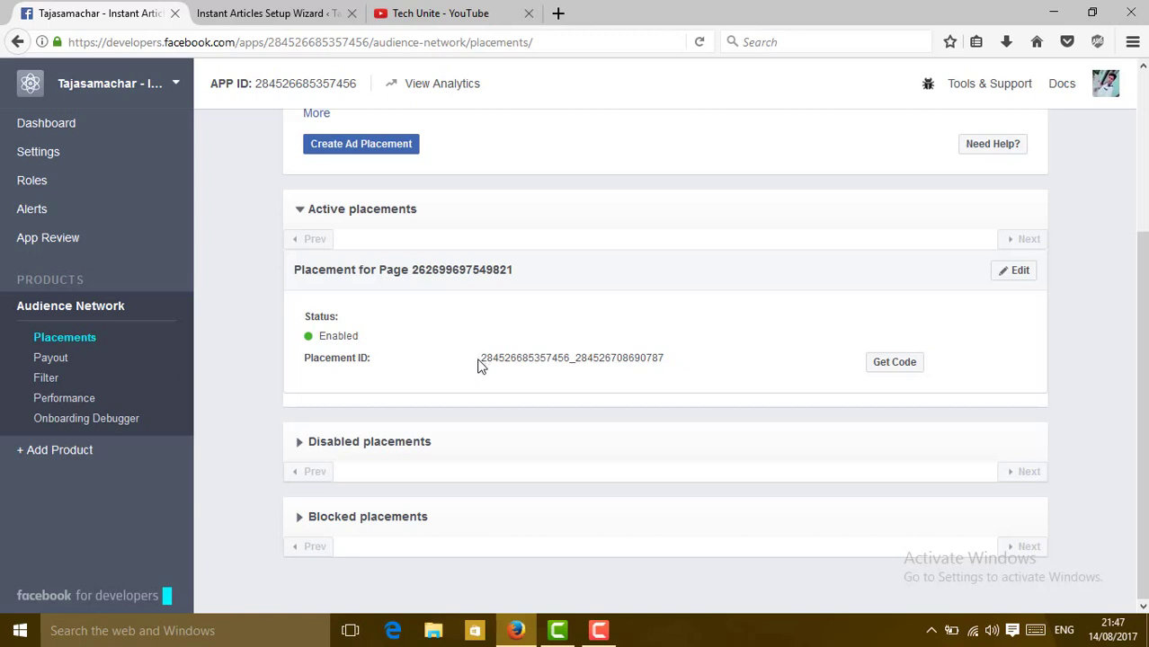
{"action": "left_click_drag", "start_coordinate": [486, 359], "coordinate": [667, 358]}
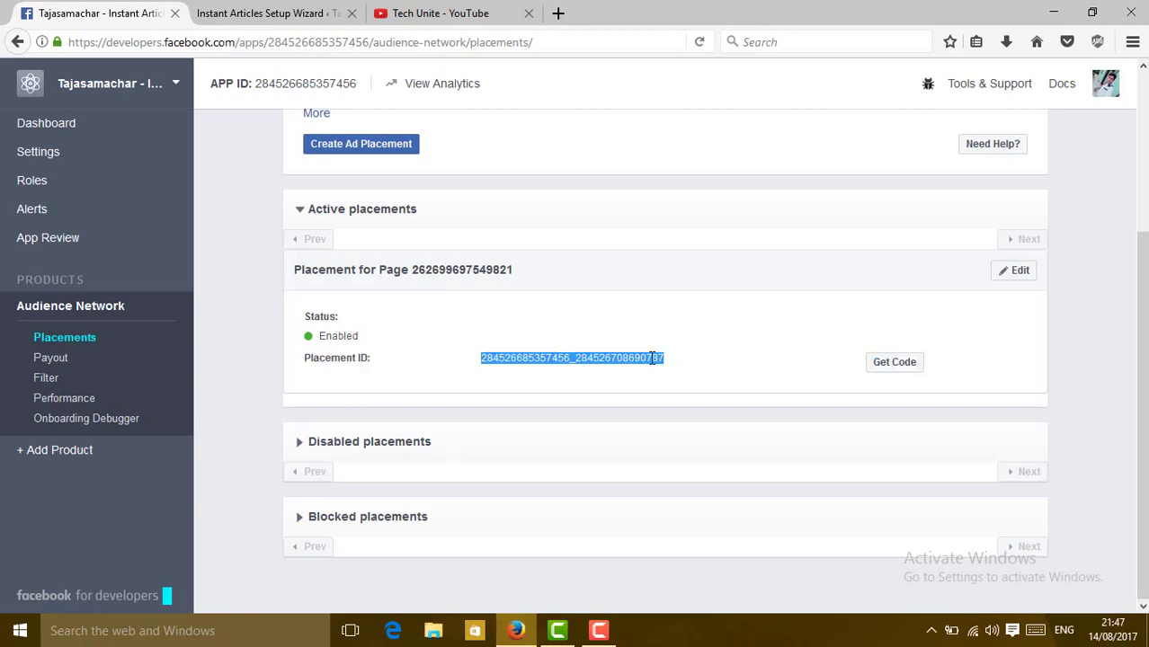
{"action": "right_click", "coordinate": [653, 358]}
- Copy the placement ID and open the Instant Articles settings in WordPress
{"action": "left_click", "coordinate": [685, 371]}
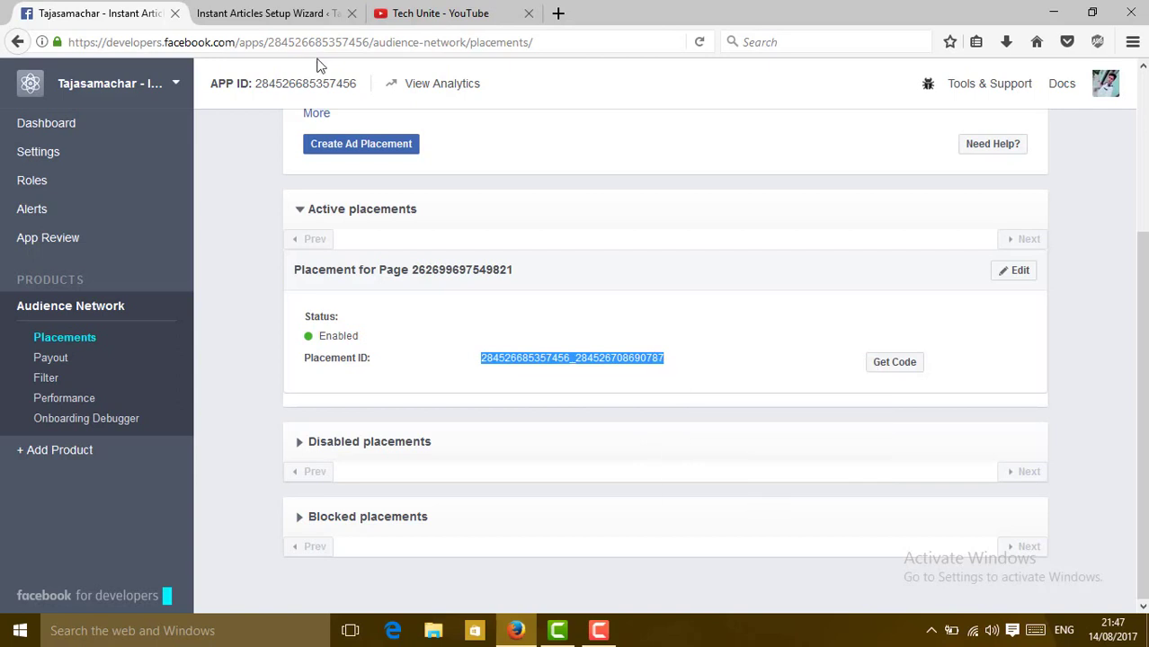
{"action": "left_click", "coordinate": [231, 14]}
{"action": "left_click", "coordinate": [85, 428]}
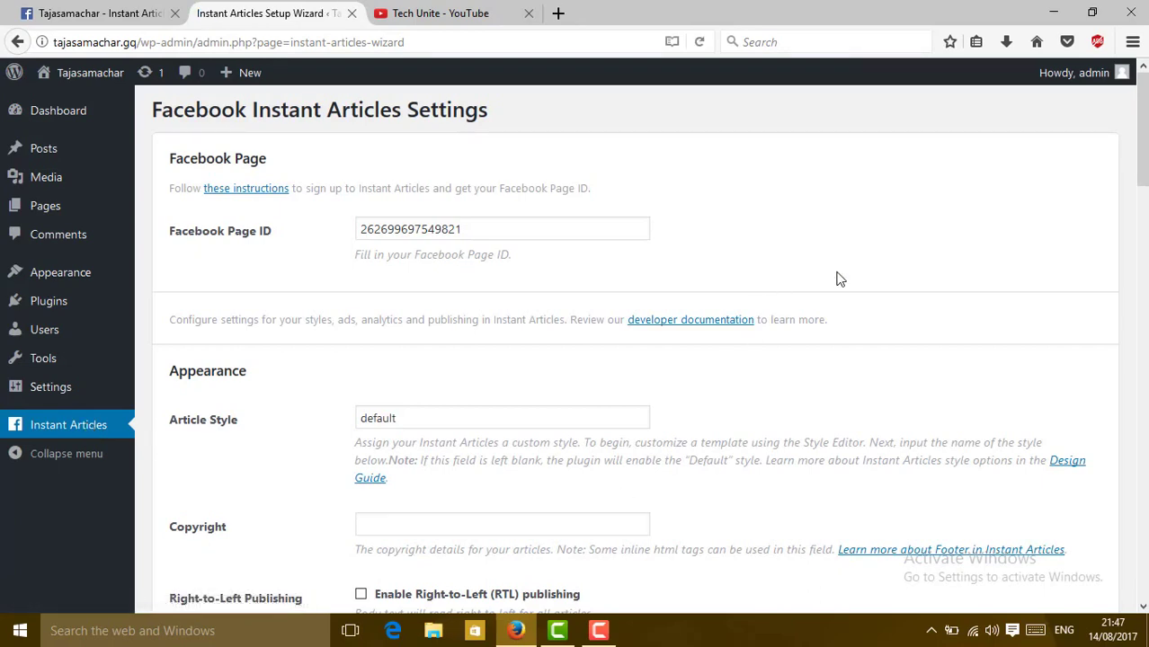
{"action": "left_click_drag", "start_coordinate": [1142, 135], "coordinate": [1141, 243]}
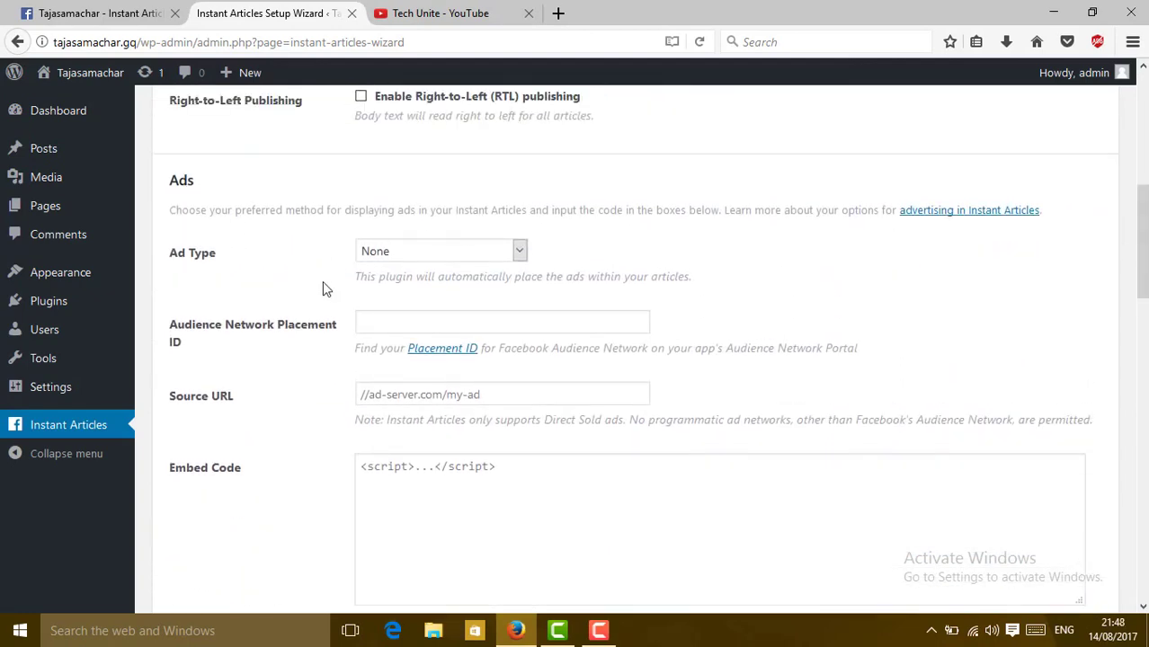
- Set Ad Type to Facebook Audience Network and paste the placement ID into its field
{"action": "left_click", "coordinate": [505, 253]}
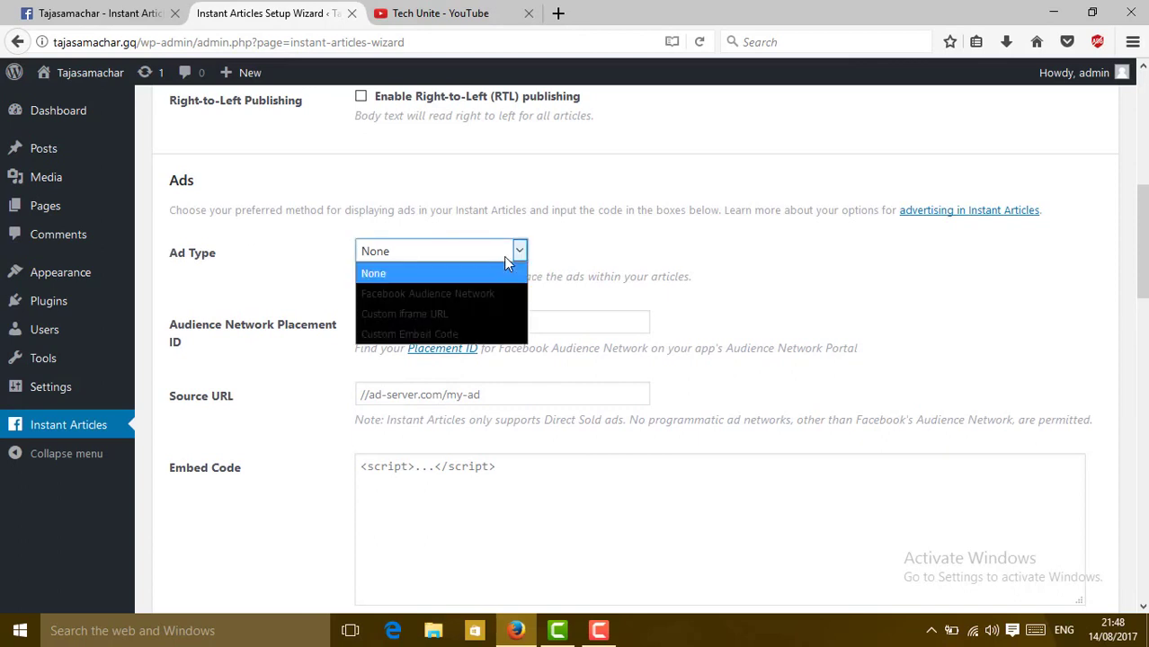
{"action": "left_click", "coordinate": [454, 294]}
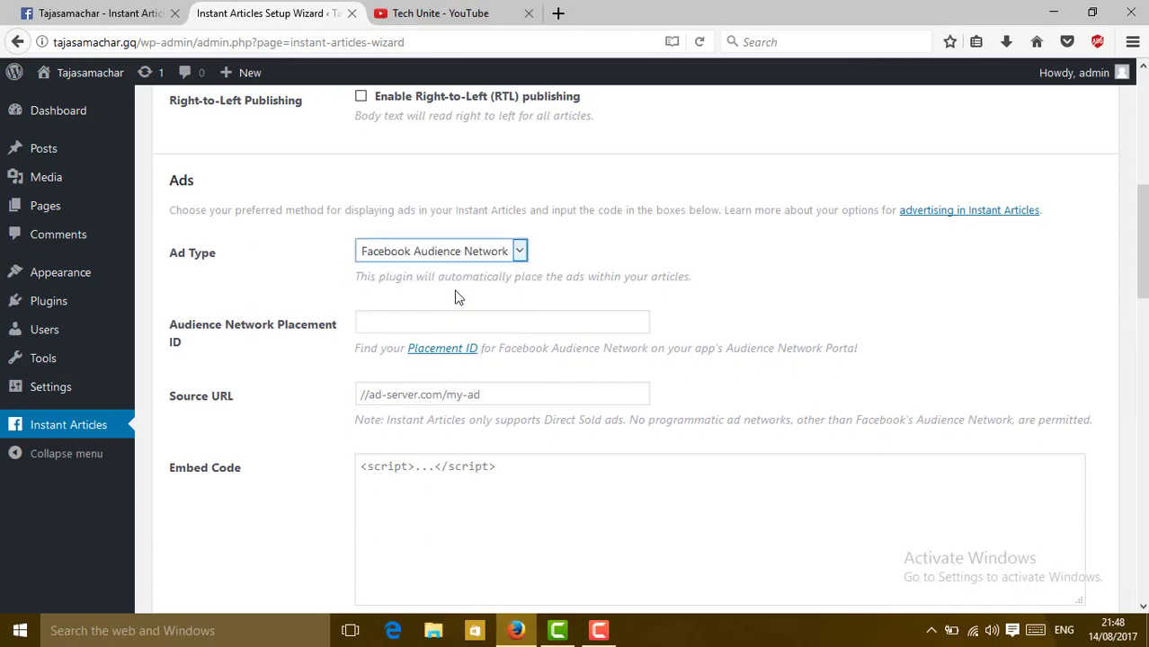
{"action": "left_click", "coordinate": [419, 316]}
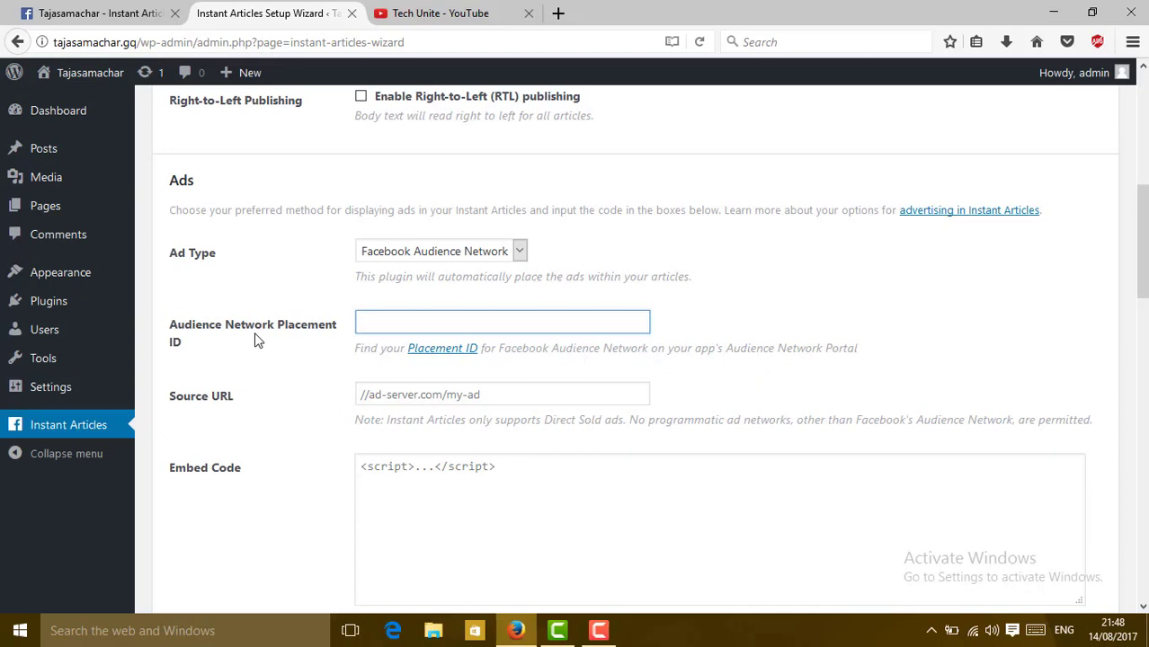
{"action": "key", "text": "ctrl+v"}
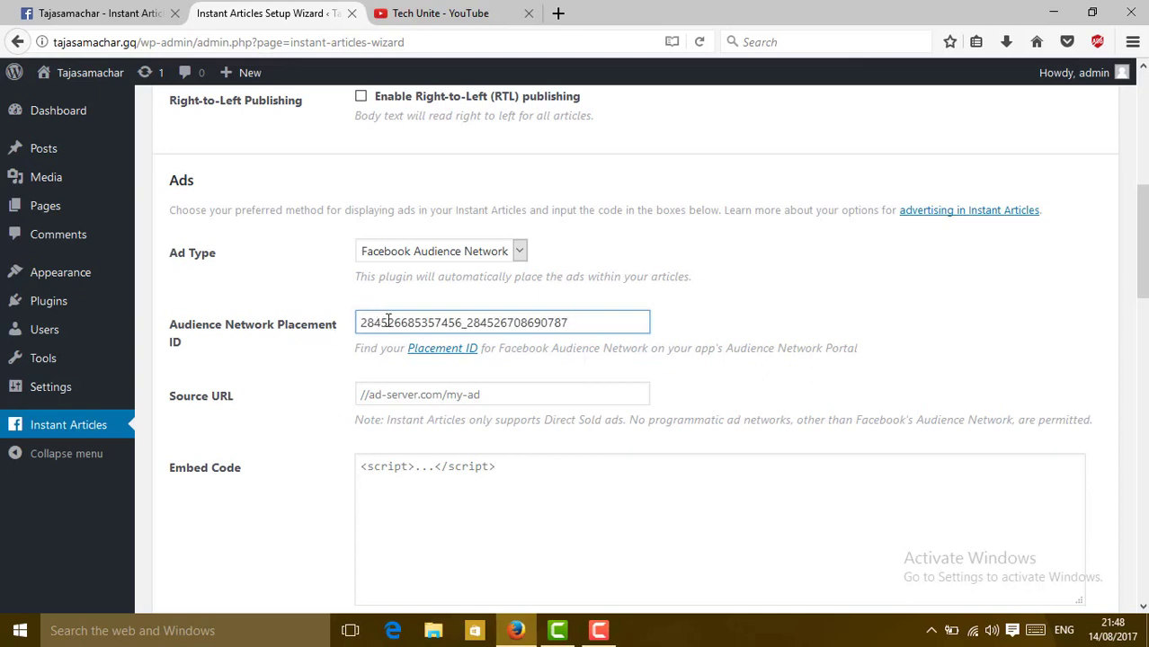
{"action": "left_click", "coordinate": [121, 11]}
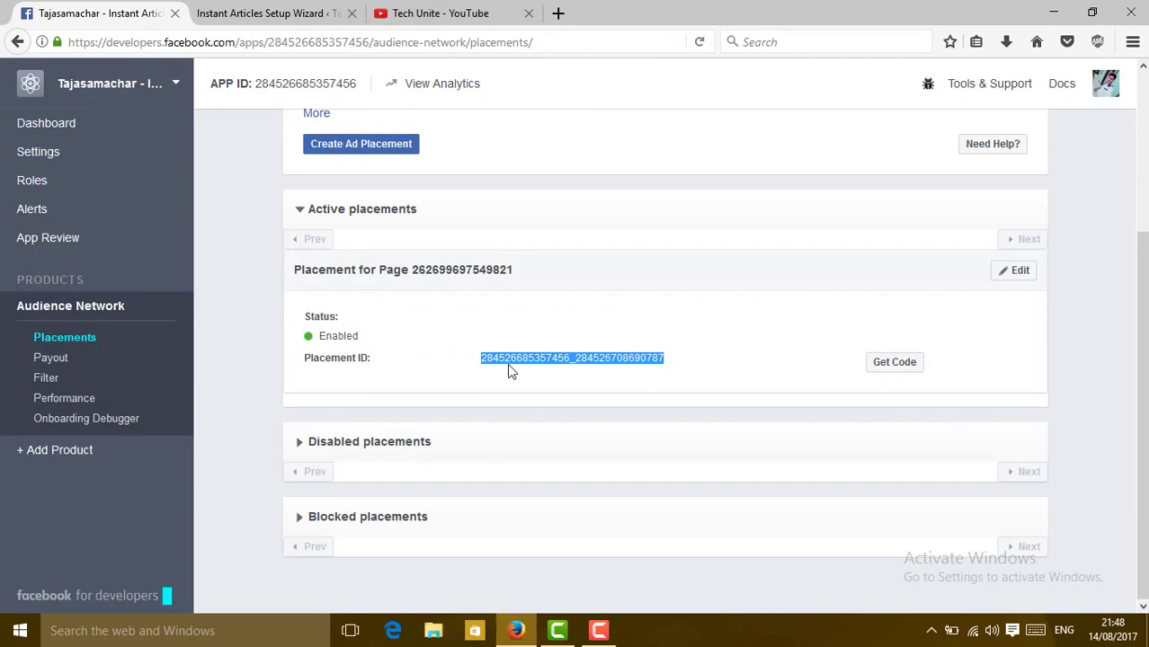
{"action": "left_click", "coordinate": [261, 12]}
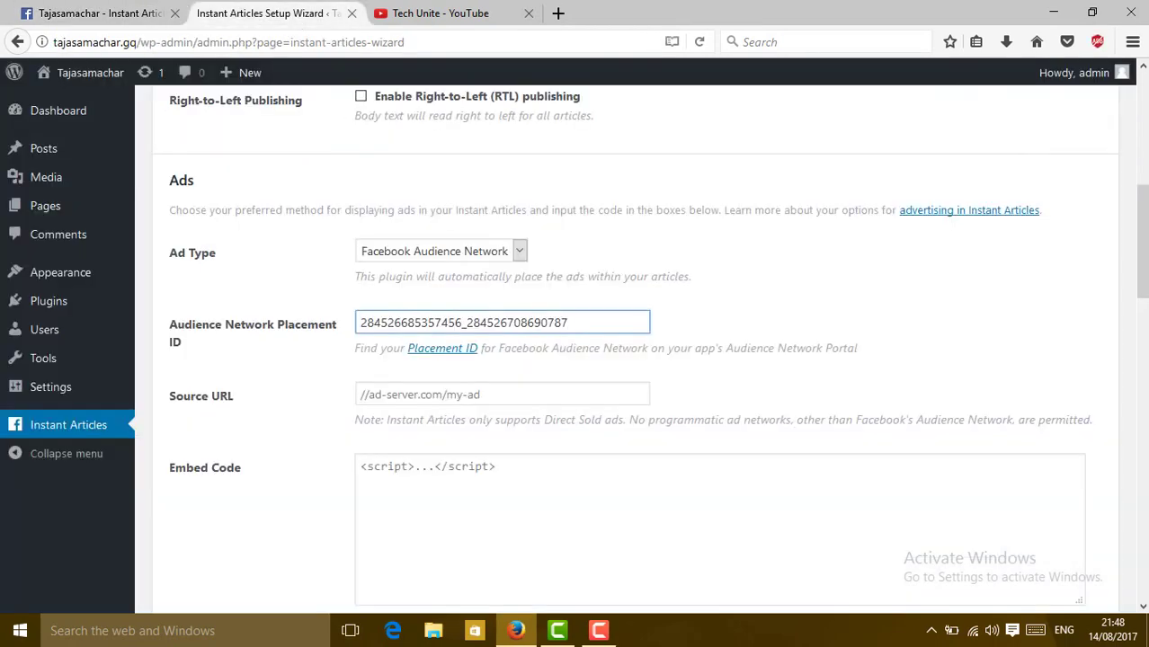
{"action": "scroll", "coordinate": [630, 351], "scroll_direction": "down", "scroll_amount": 15}
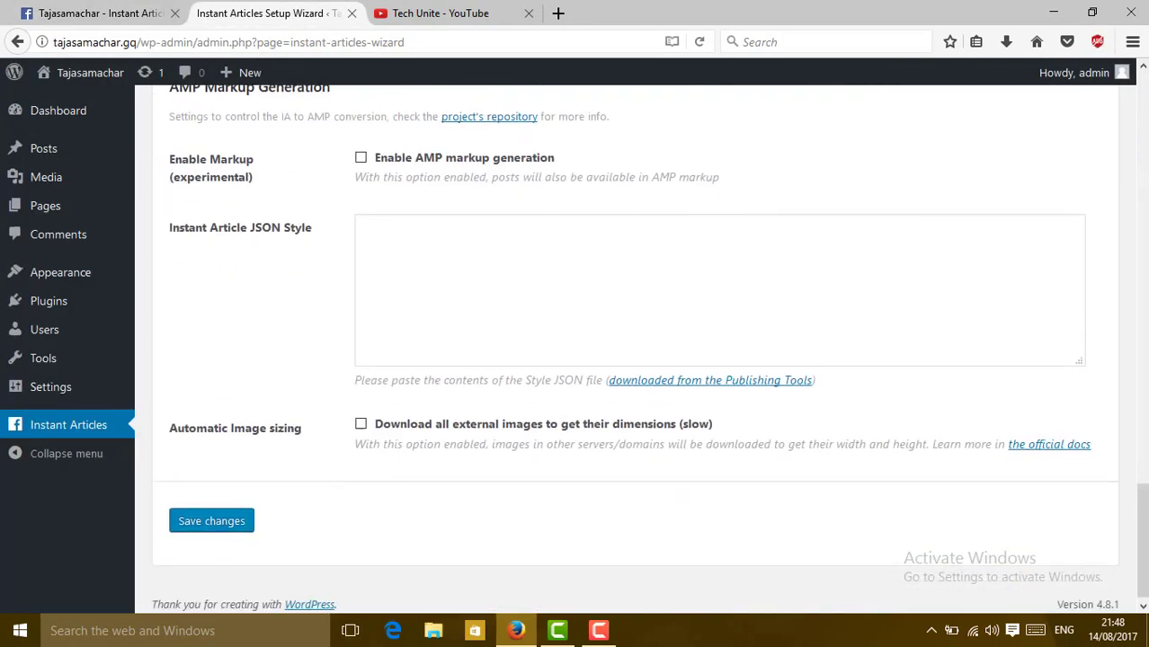
- Save the Instant Articles settings with the Facebook Audience Network ad type
{"action": "left_click", "coordinate": [229, 531]}
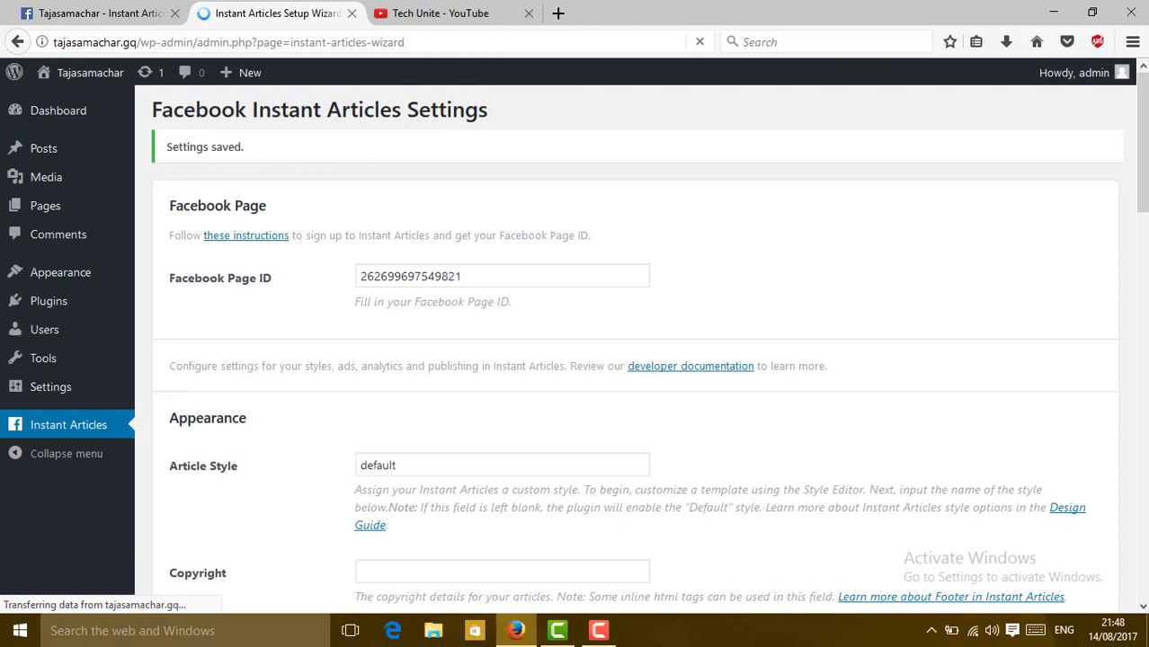
{"action": "left_click_drag", "start_coordinate": [1141, 144], "coordinate": [1130, 207]}
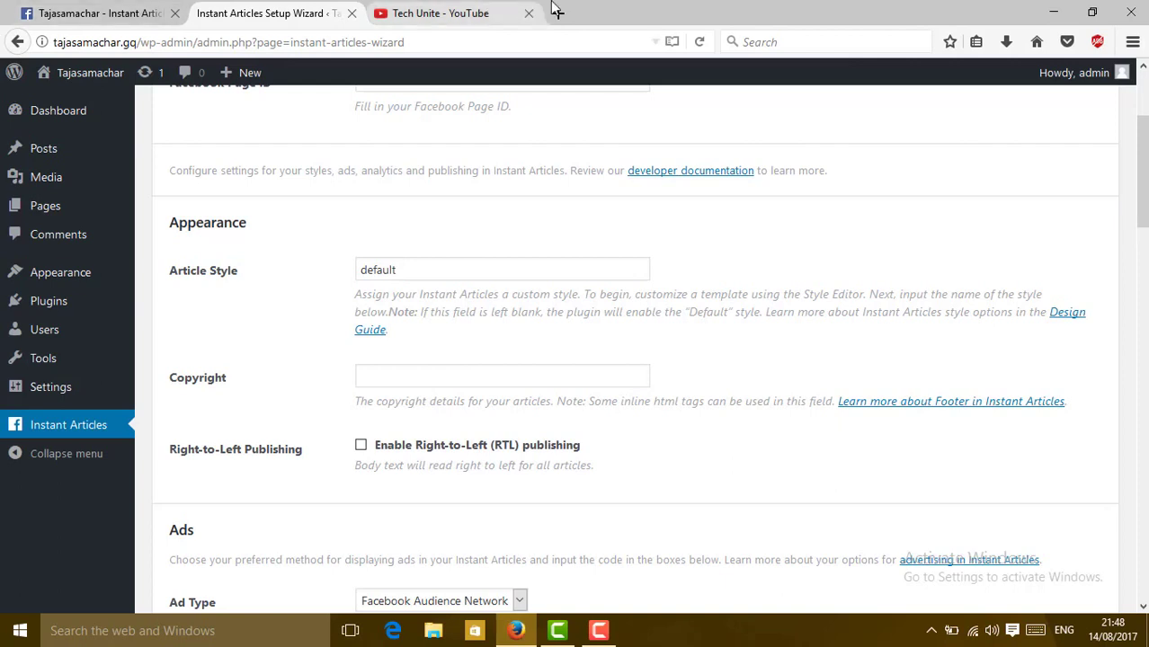
- Return to the developer app and go to Audience Network > Payout
{"action": "left_click", "coordinate": [172, 6]}
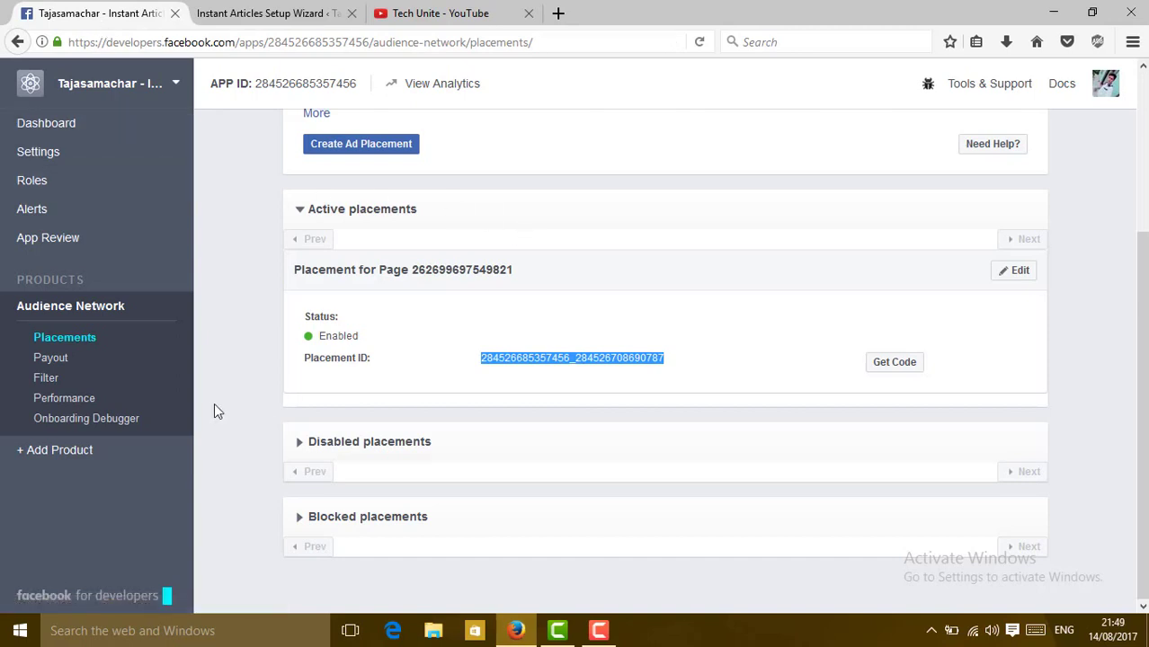
{"action": "left_click", "coordinate": [56, 360]}
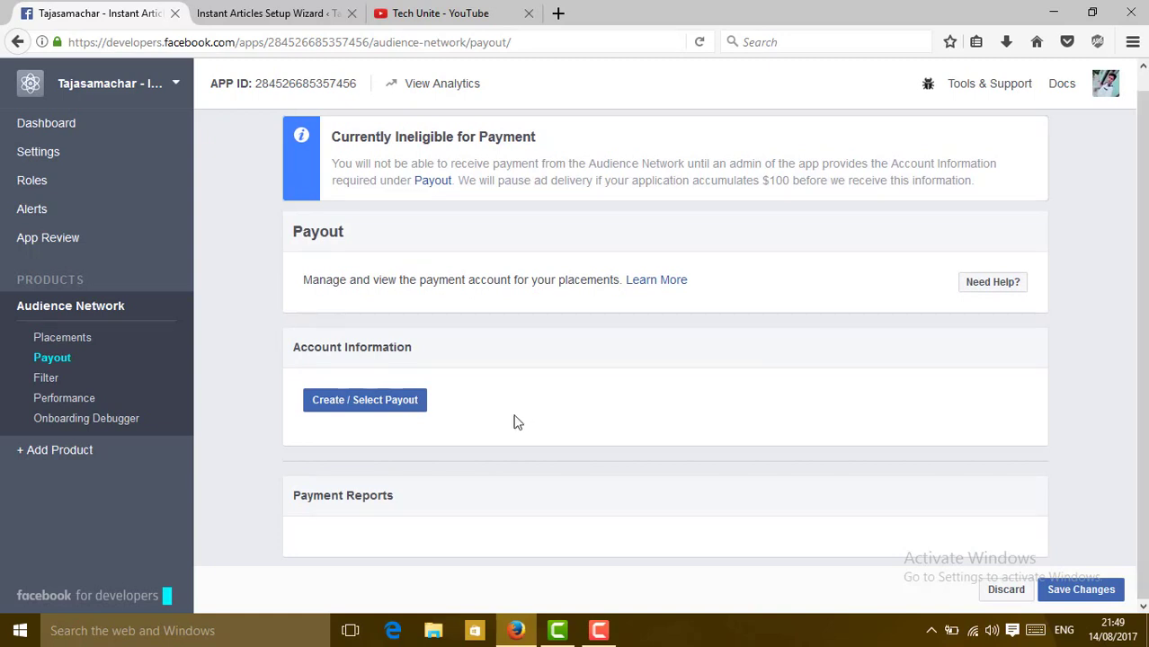
- Begin creating a brand-new payments account from the Payout page
{"action": "left_click", "coordinate": [359, 406]}
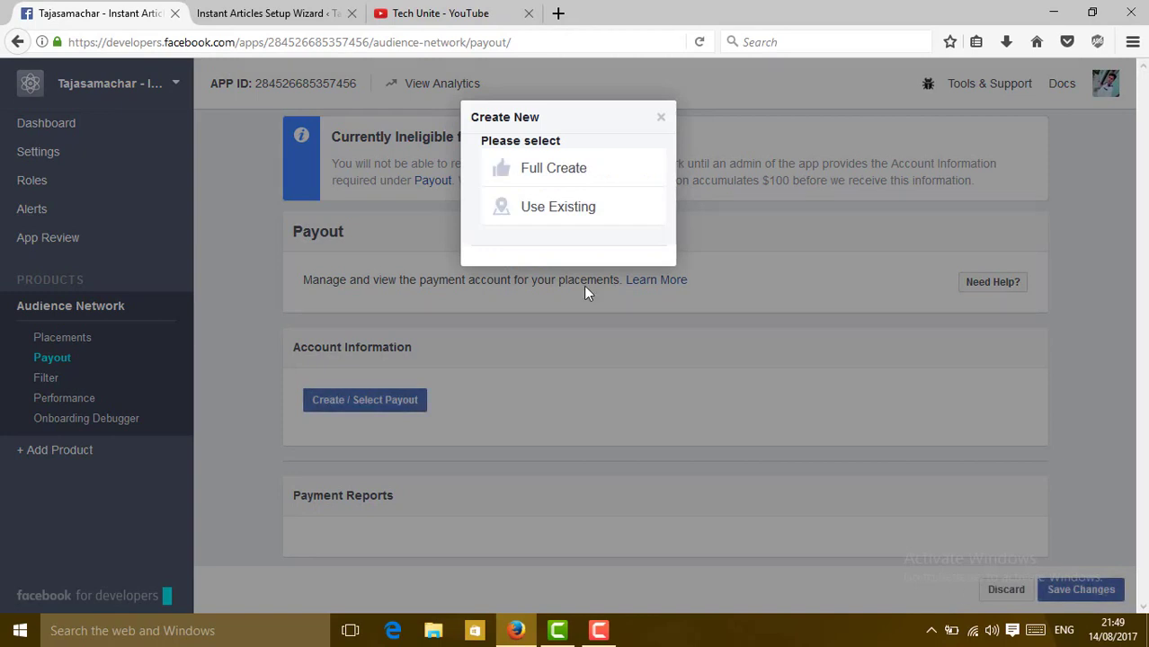
{"action": "left_click", "coordinate": [551, 171]}
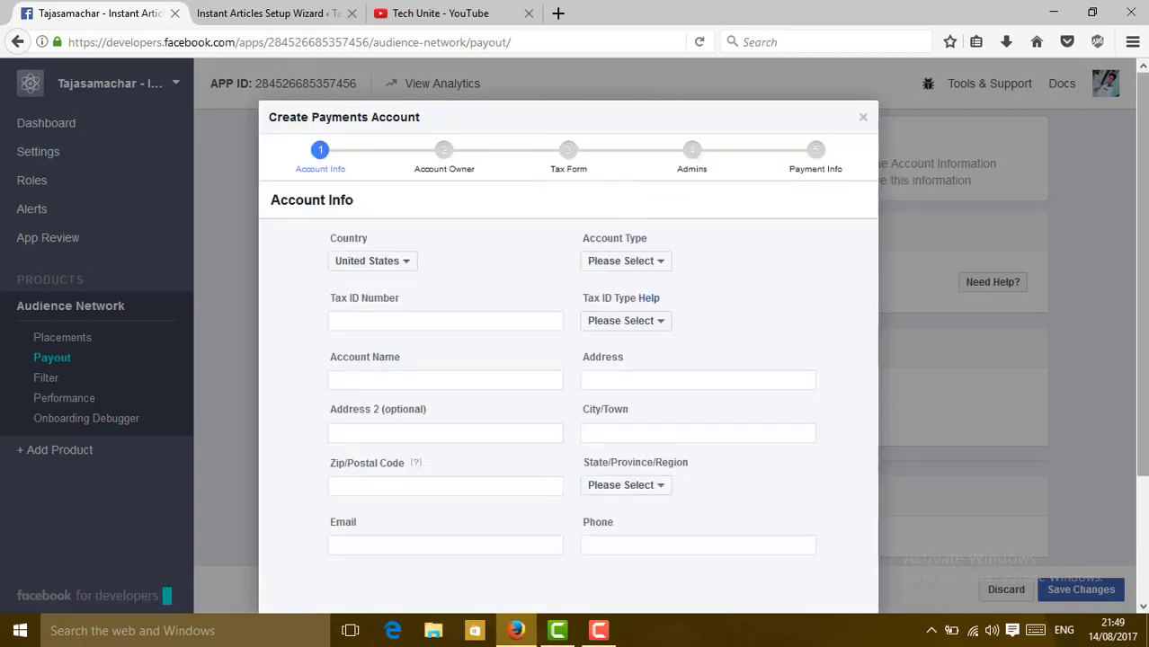
{"action": "scroll", "coordinate": [664, 207], "scroll_direction": "down", "scroll_amount": 2}
{"action": "scroll", "coordinate": [763, 218], "scroll_direction": "up", "scroll_amount": 1}
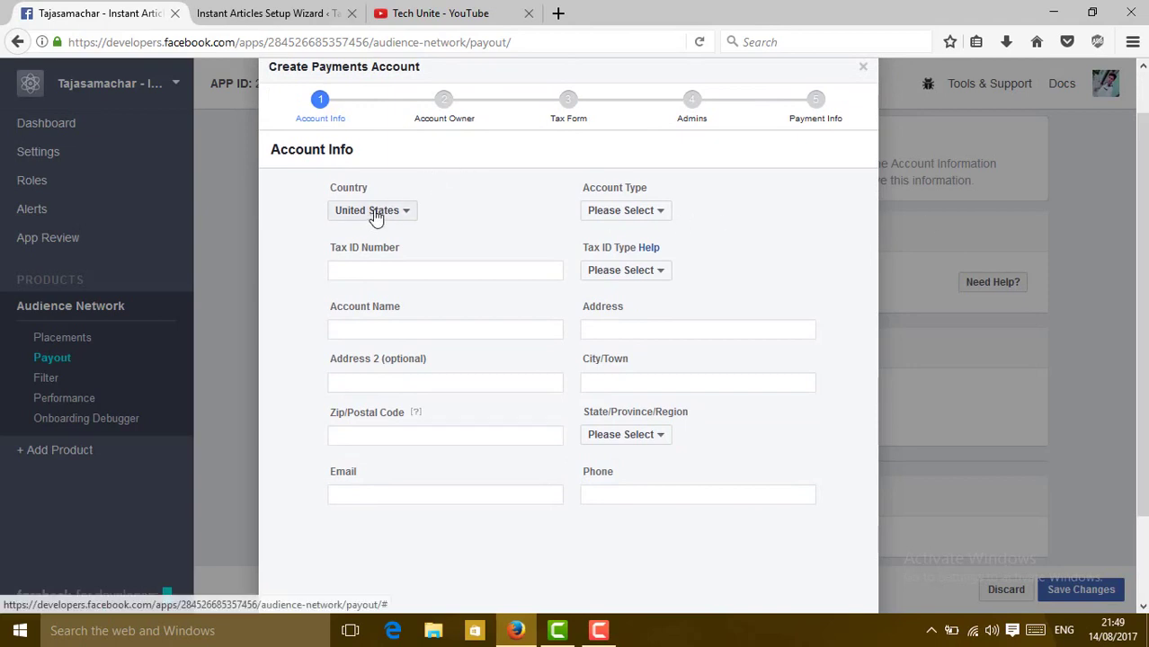
- Browse the account type and tax ID type lists without choosing, reviewing the Account Info form
{"action": "left_click", "coordinate": [663, 222]}
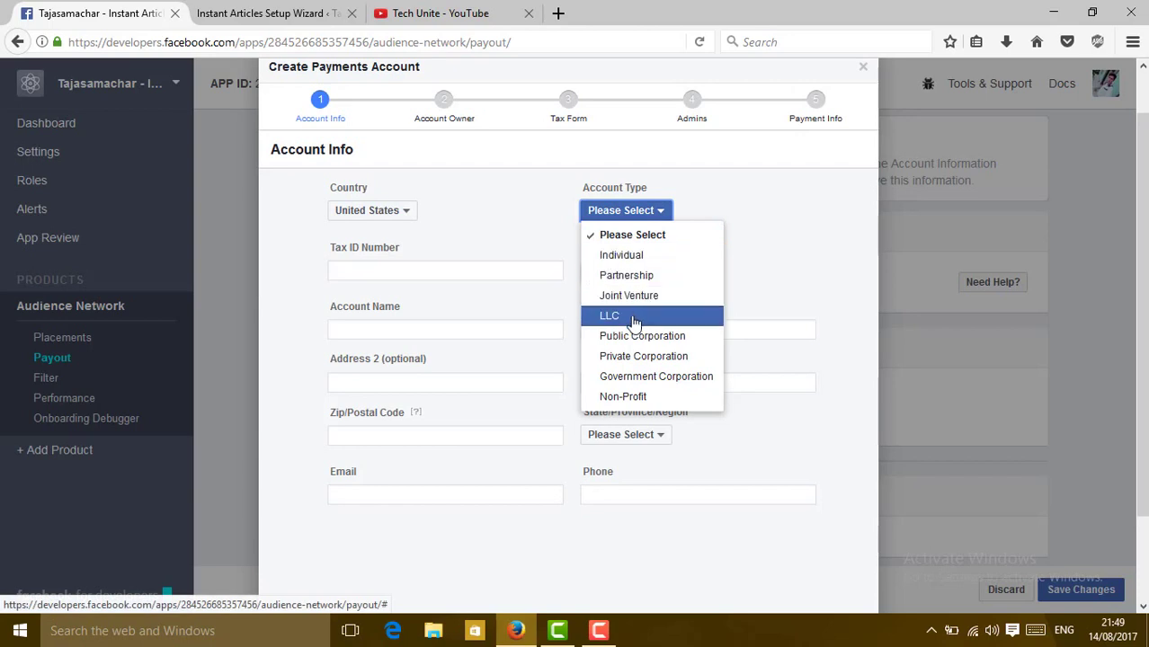
{"action": "left_click", "coordinate": [431, 524]}
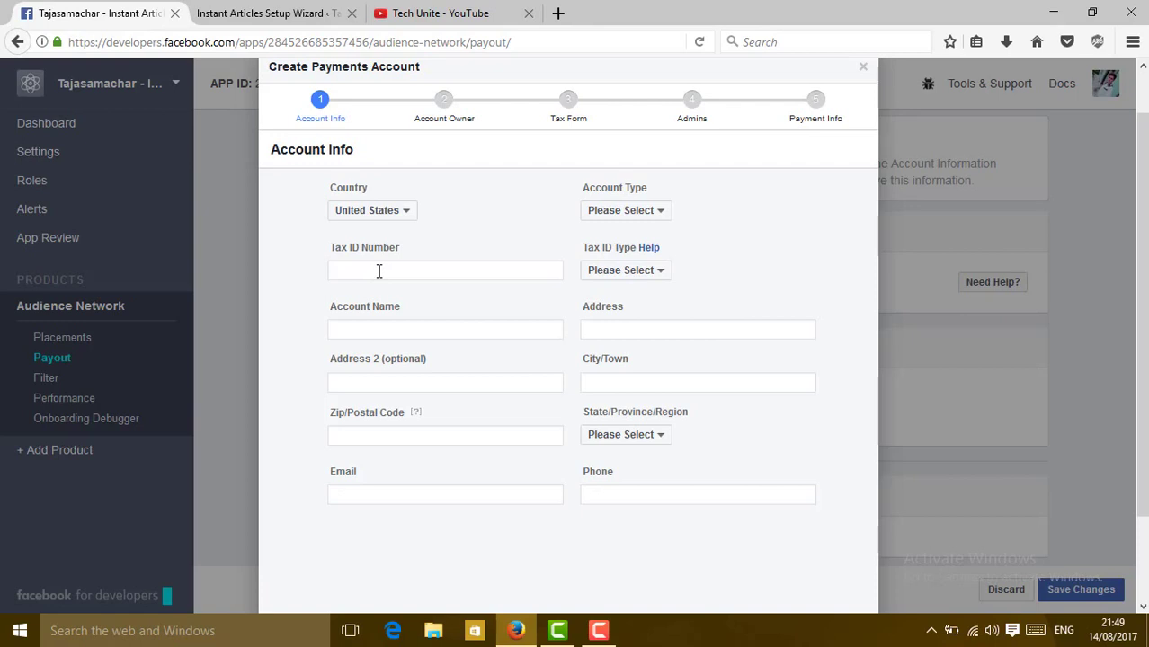
{"action": "left_click", "coordinate": [638, 272]}
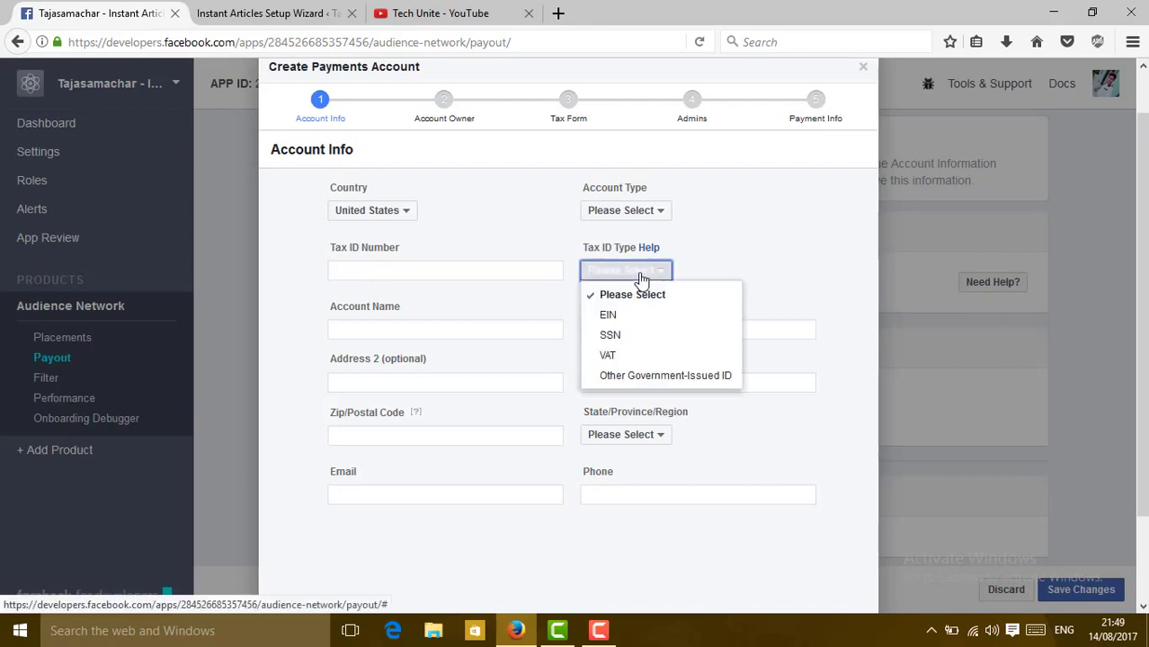
{"action": "left_click", "coordinate": [813, 277]}
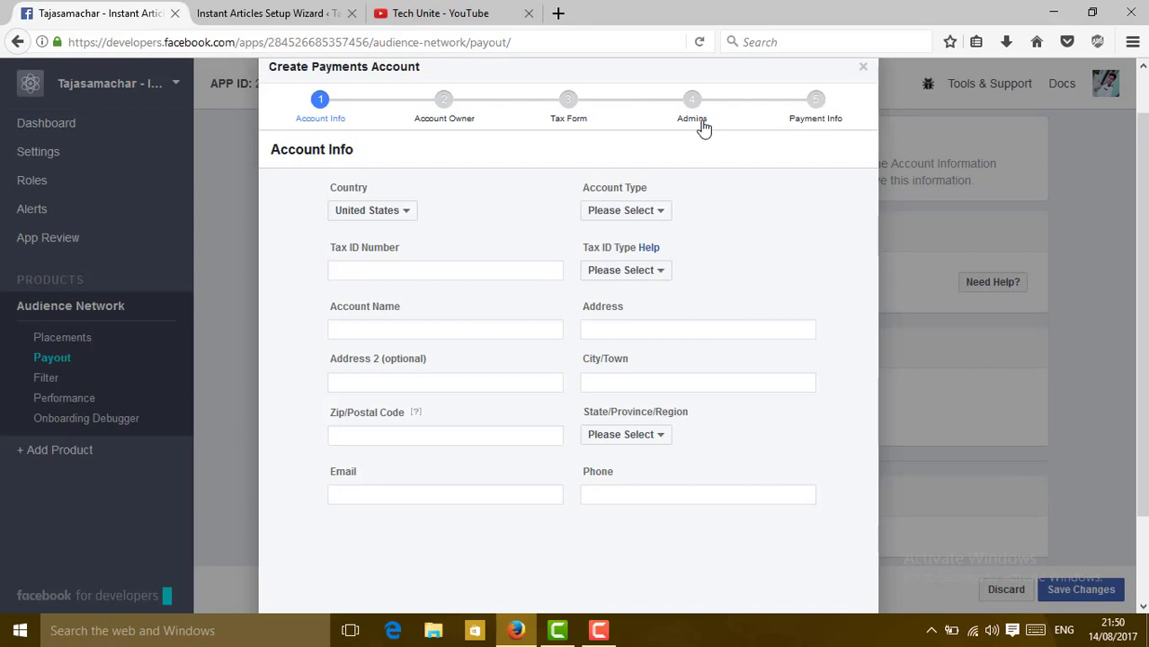
{"action": "scroll", "coordinate": [704, 128], "scroll_direction": "down", "scroll_amount": 2}
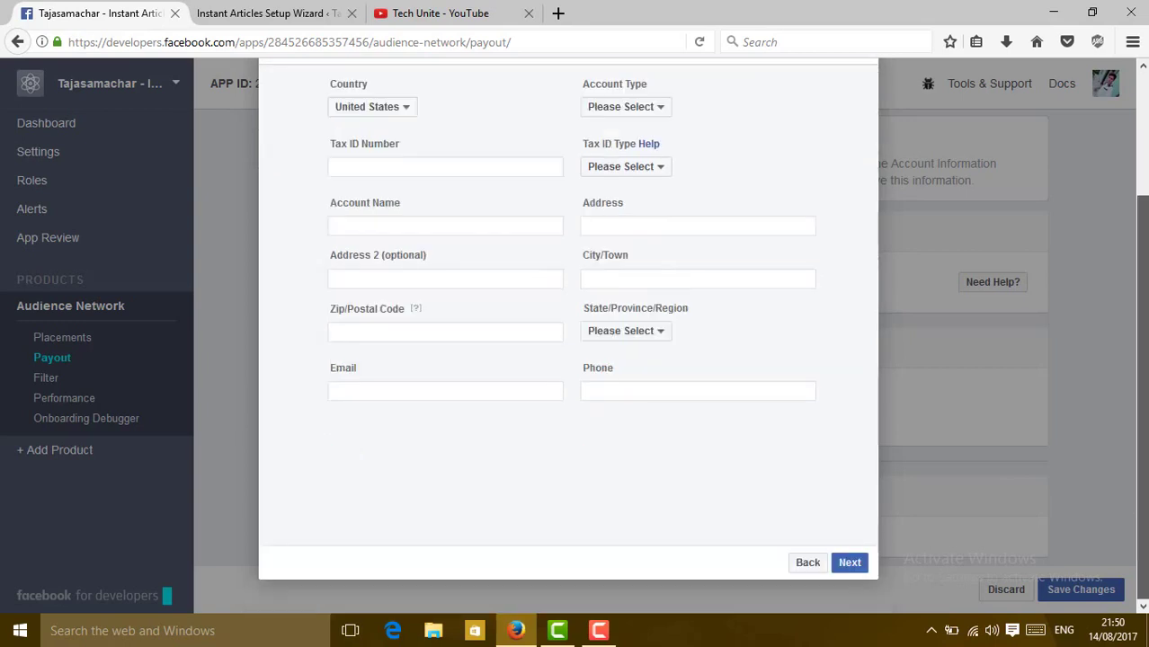
{"action": "scroll", "coordinate": [569, 324], "scroll_direction": "up", "scroll_amount": 2}
{"action": "scroll", "coordinate": [829, 169], "scroll_direction": "down", "scroll_amount": 2}
{"action": "scroll", "coordinate": [829, 169], "scroll_direction": "up", "scroll_amount": 3}
{"action": "scroll", "coordinate": [829, 169], "scroll_direction": "down", "scroll_amount": 3}
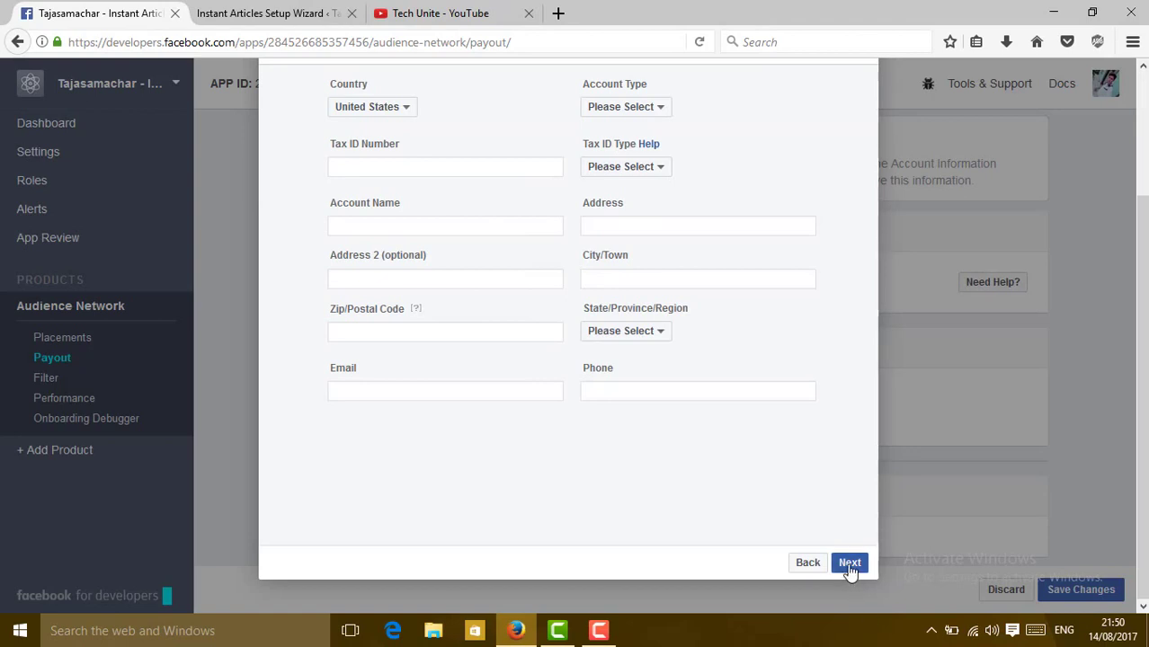
{"action": "scroll", "coordinate": [850, 566], "scroll_direction": "up", "scroll_amount": 3}
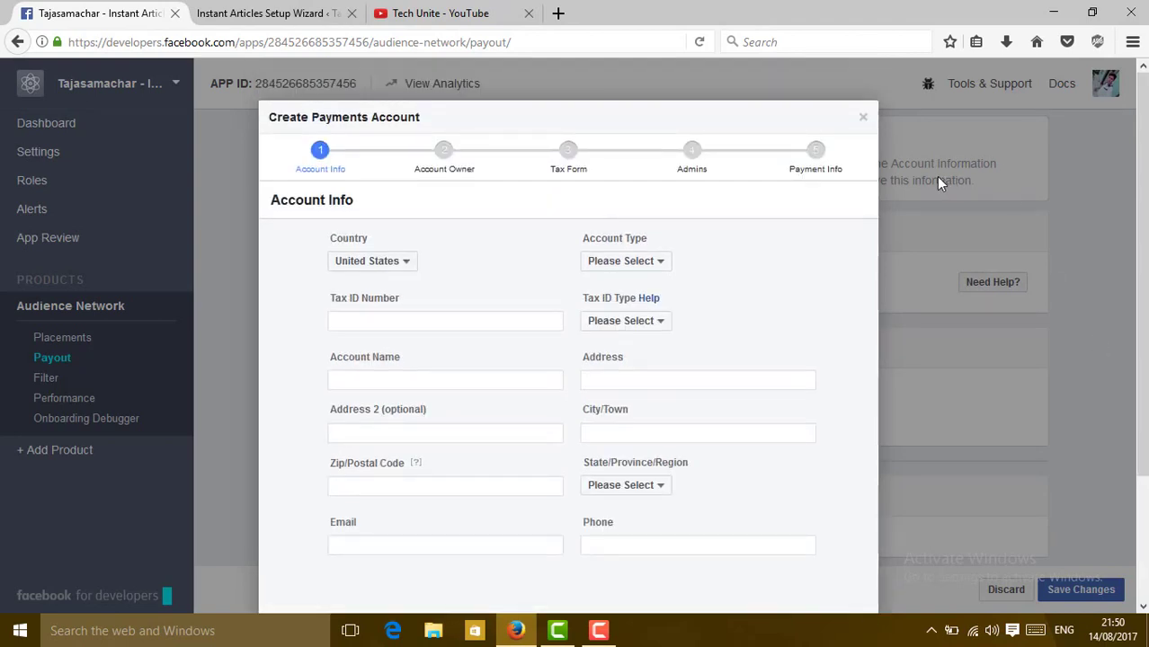
- Dismiss the unfilled payments account form and open the Audience Network Placements page
{"action": "left_click", "coordinate": [863, 117]}
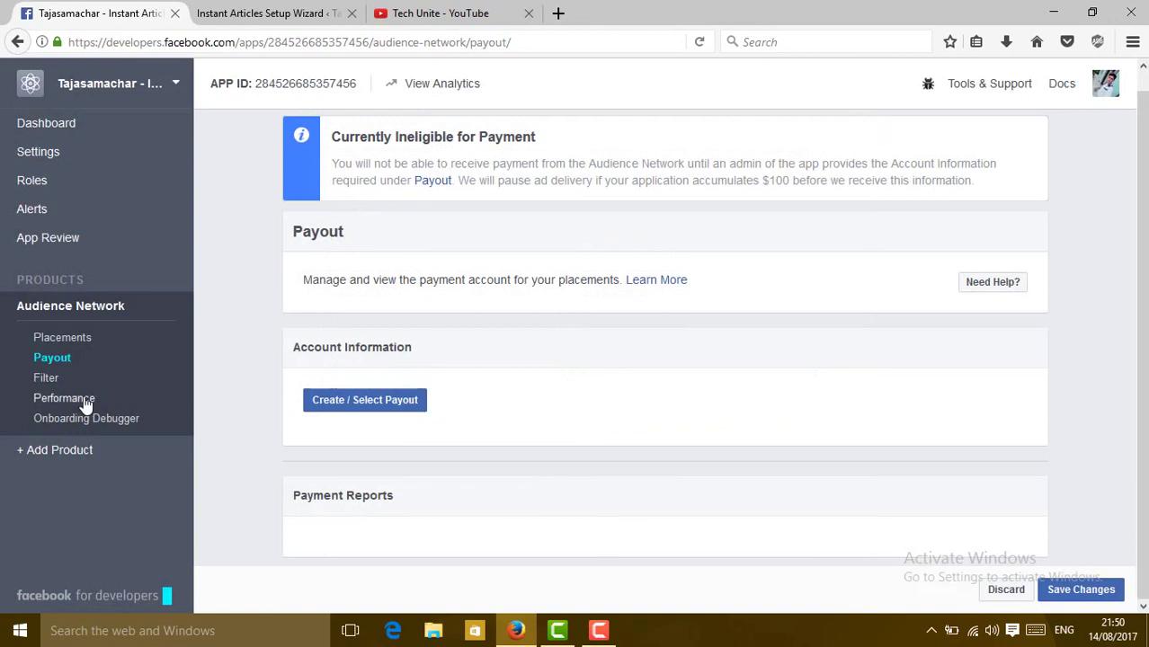
{"action": "left_click", "coordinate": [57, 347]}
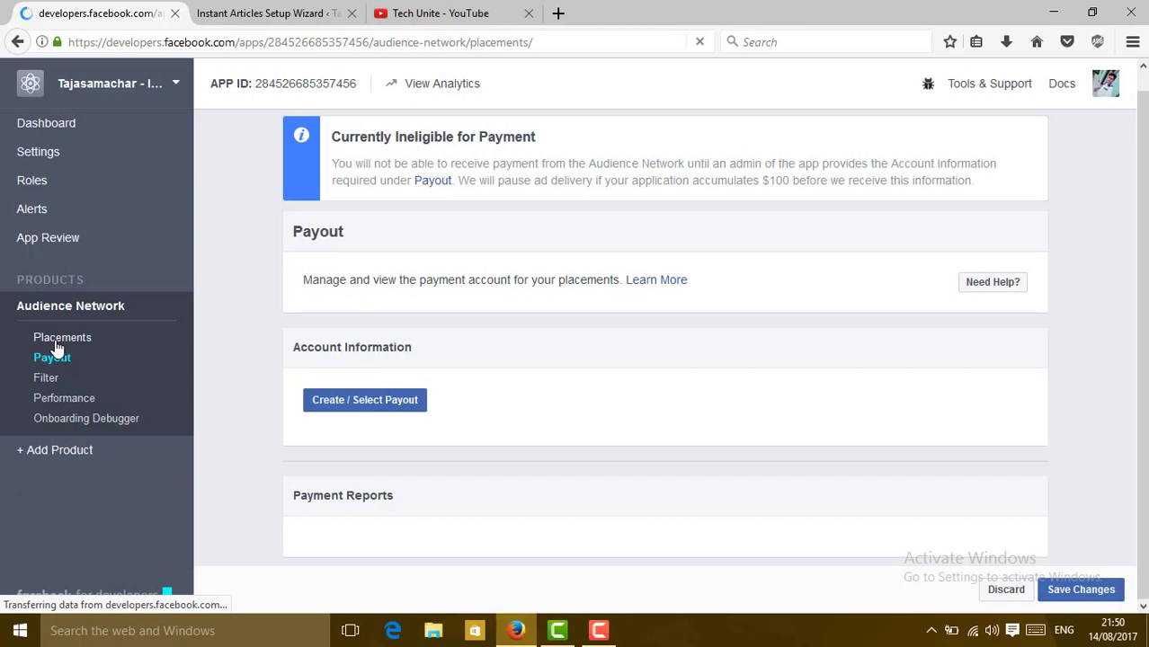
{"action": "left_click", "coordinate": [279, 11]}
{"action": "left_click", "coordinate": [143, 11]}
- From the Instant Articles wizard, visit the public Tajasamachar site through the admin bar's site name
{"action": "left_click", "coordinate": [235, 11]}
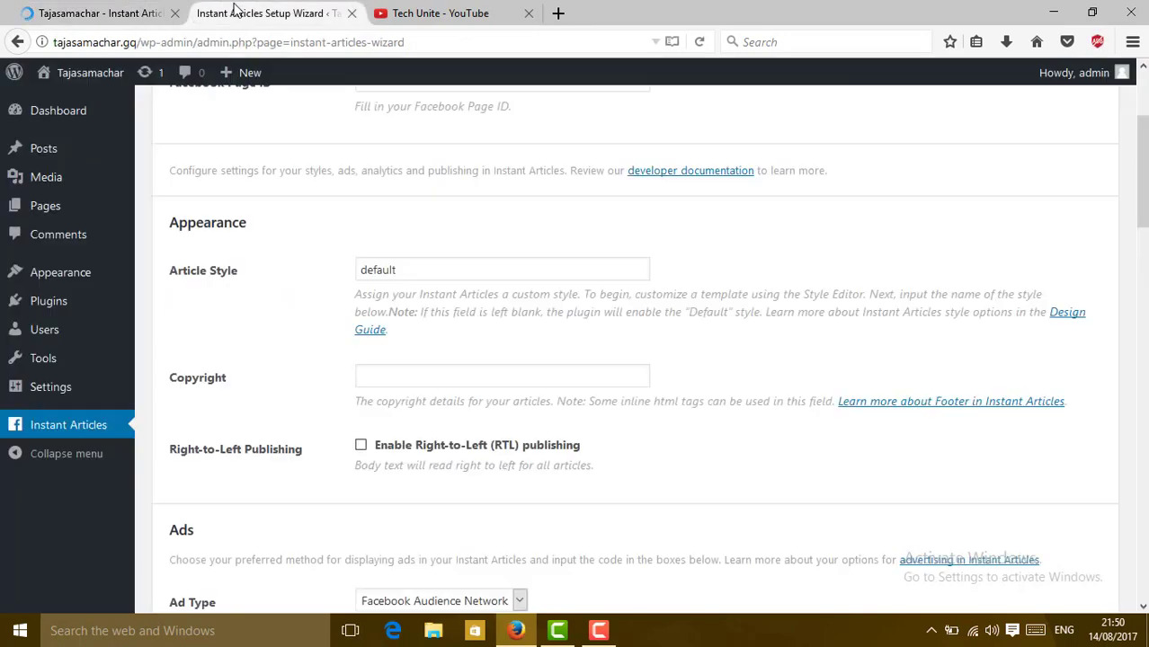
{"action": "mouse_move", "coordinate": [101, 73]}
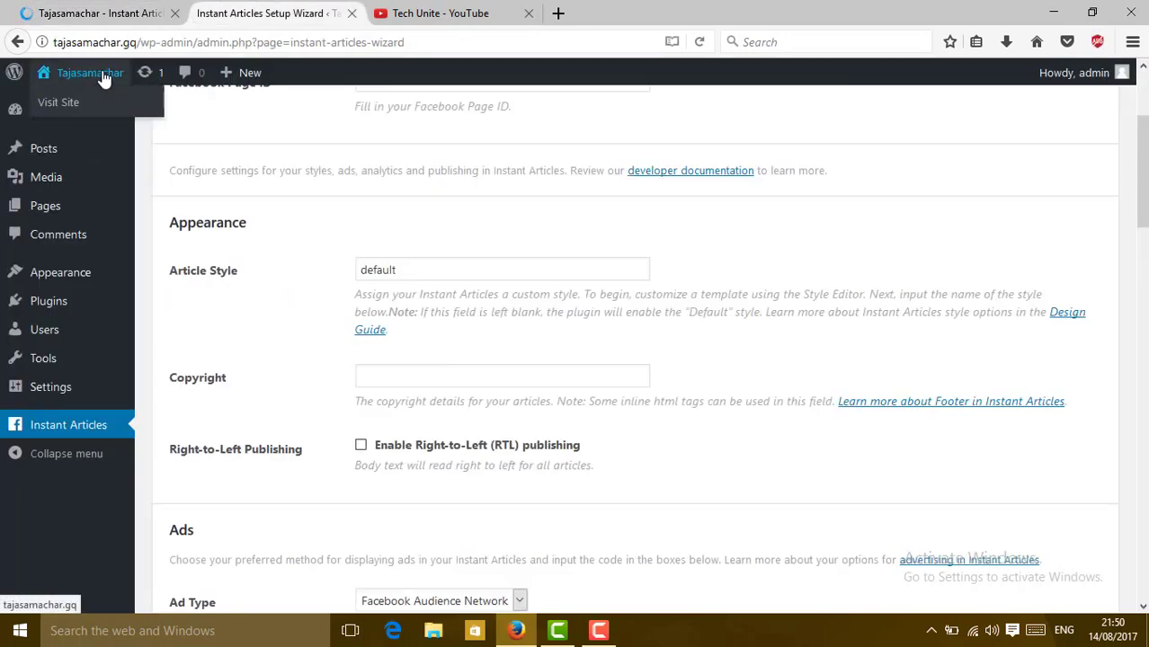
{"action": "left_click", "coordinate": [68, 108]}
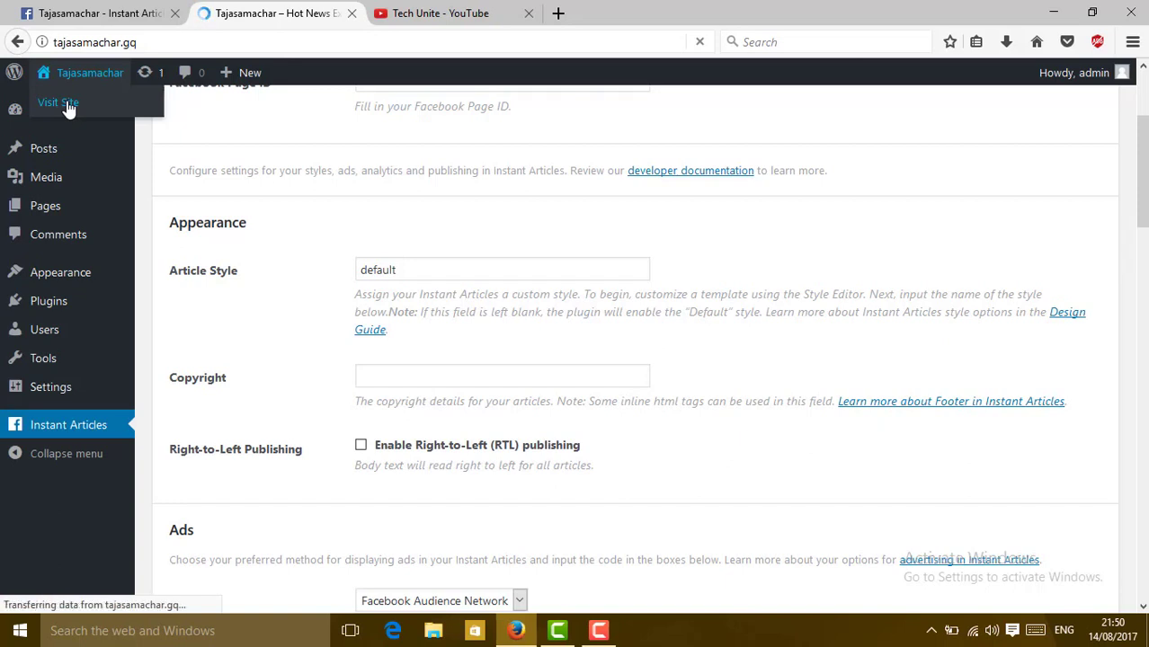
- Replace the developer page in the first tab with the 'Tajasamachar - Home' Facebook page
{"action": "left_click", "coordinate": [122, 14]}
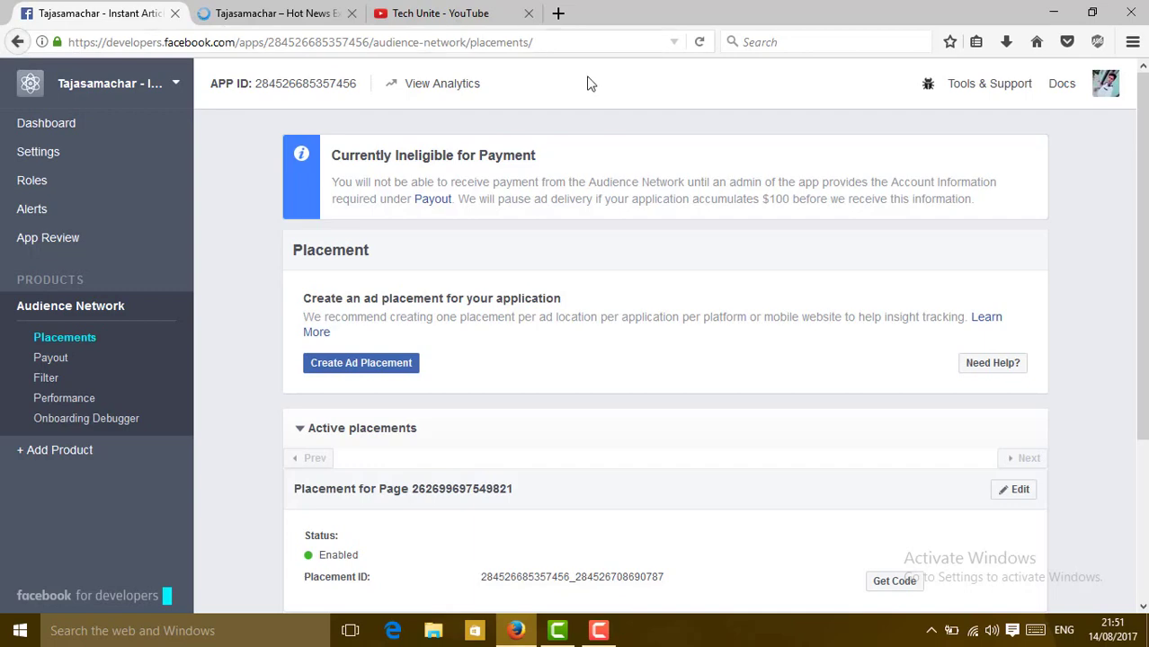
{"action": "left_click_drag", "start_coordinate": [556, 41], "coordinate": [3, 43]}
{"action": "type", "text": "faceboo"}
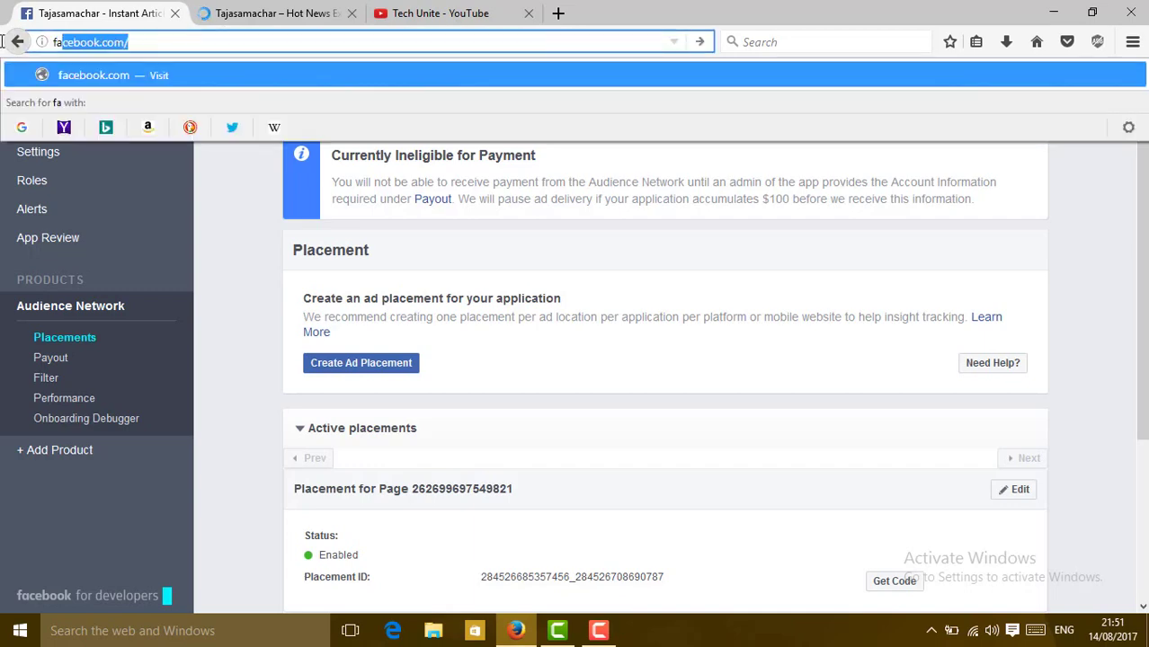
{"action": "type", "text": "k"}
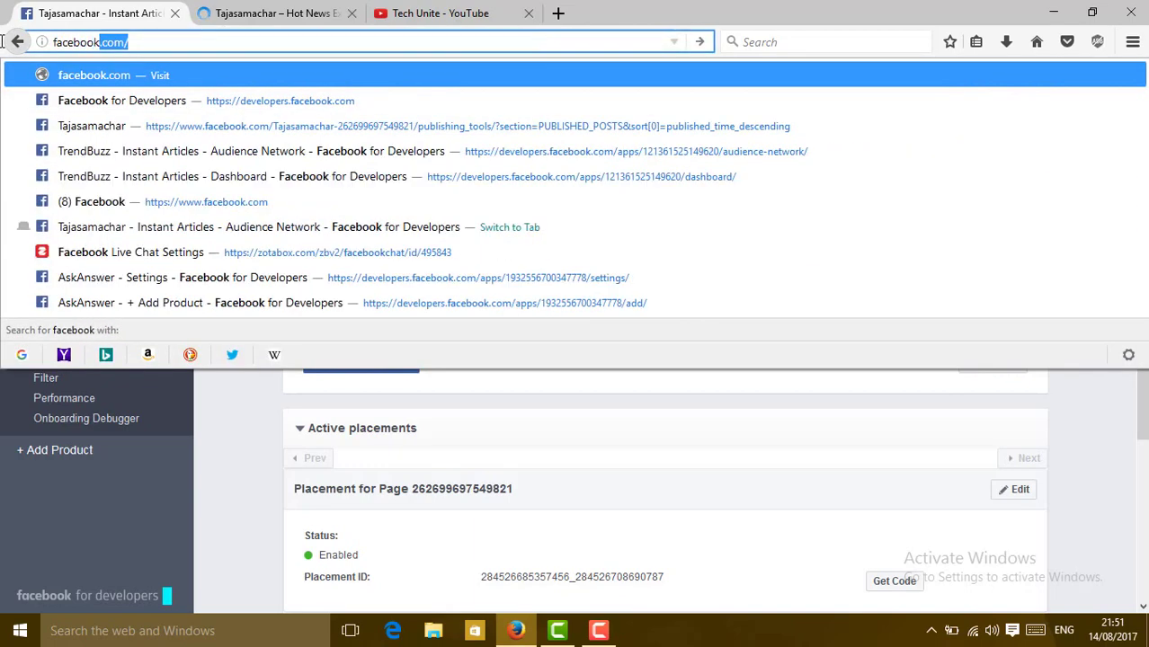
{"action": "key", "text": "Right"}
{"action": "type", "text": "ta"}
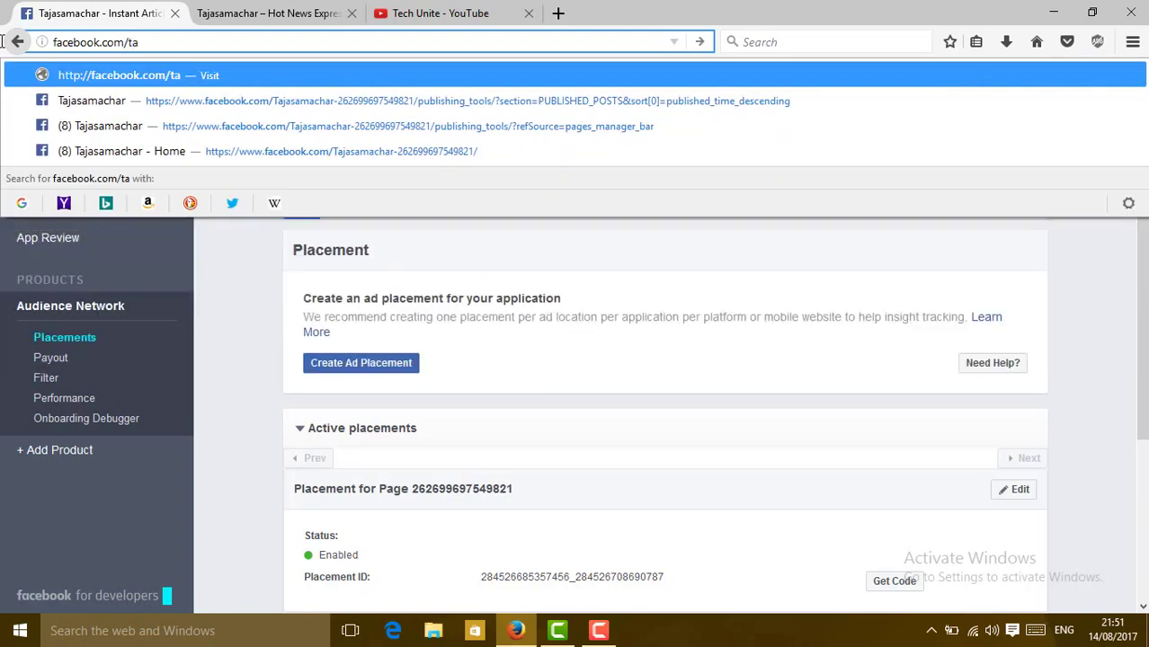
{"action": "left_click", "coordinate": [398, 155]}
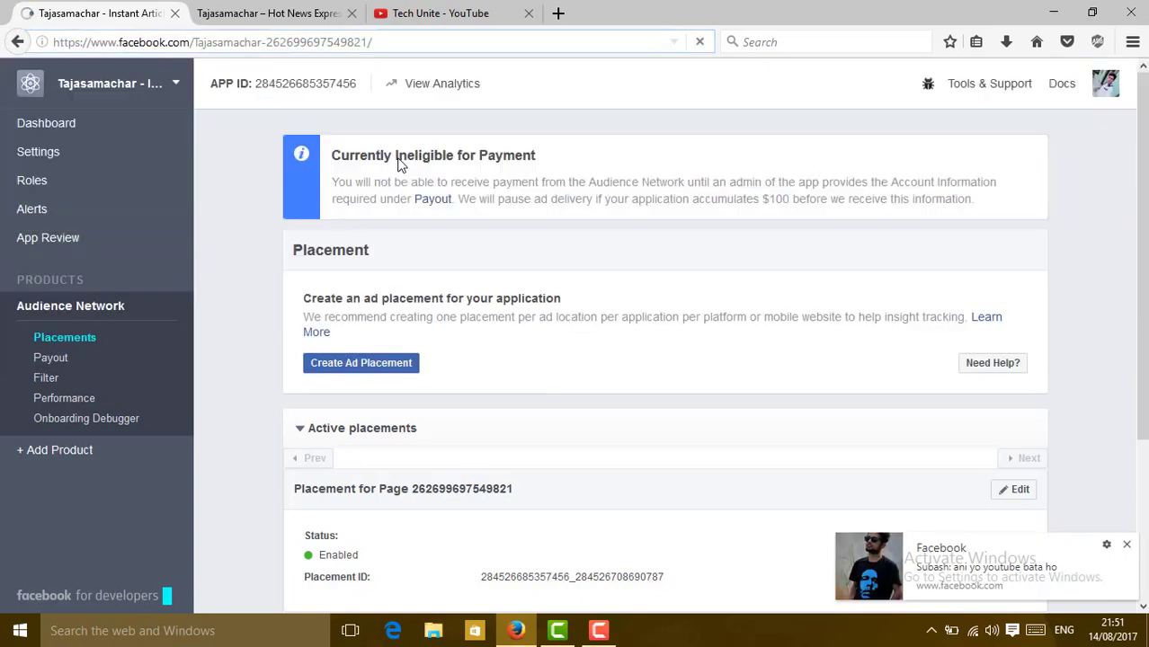
- Find the Kuwait jail post on the Tajasamachar homepage, open it, and select its URL
{"action": "left_click", "coordinate": [288, 13]}
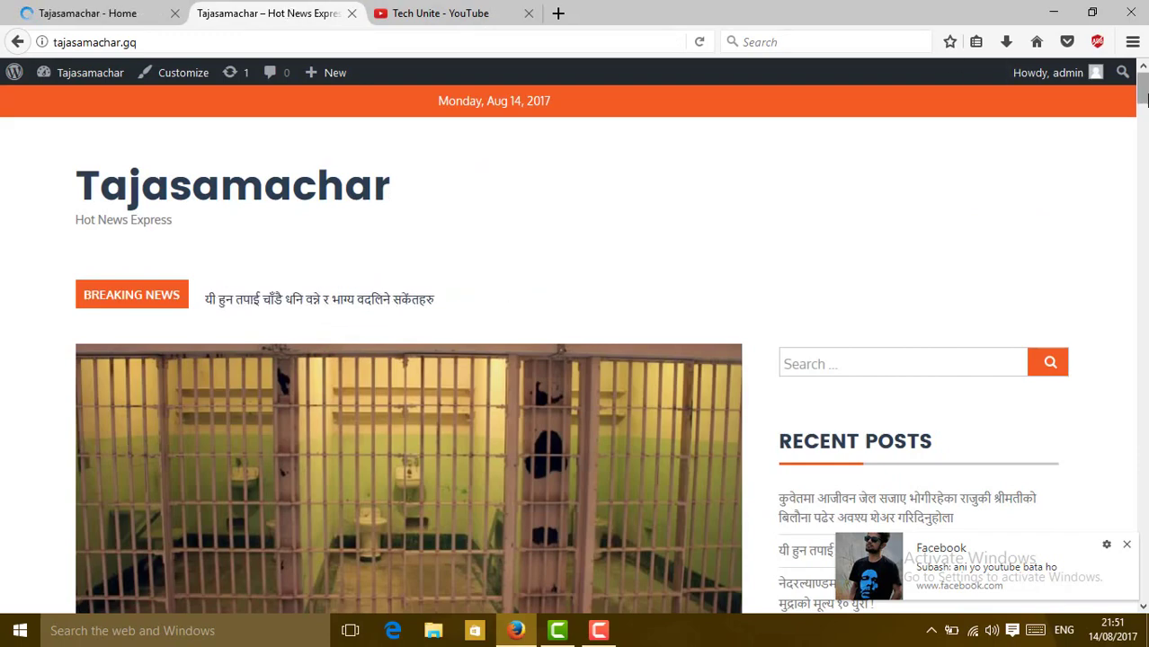
{"action": "scroll", "coordinate": [408, 360], "scroll_direction": "down", "scroll_amount": 10}
{"action": "scroll", "coordinate": [409, 360], "scroll_direction": "down", "scroll_amount": 20}
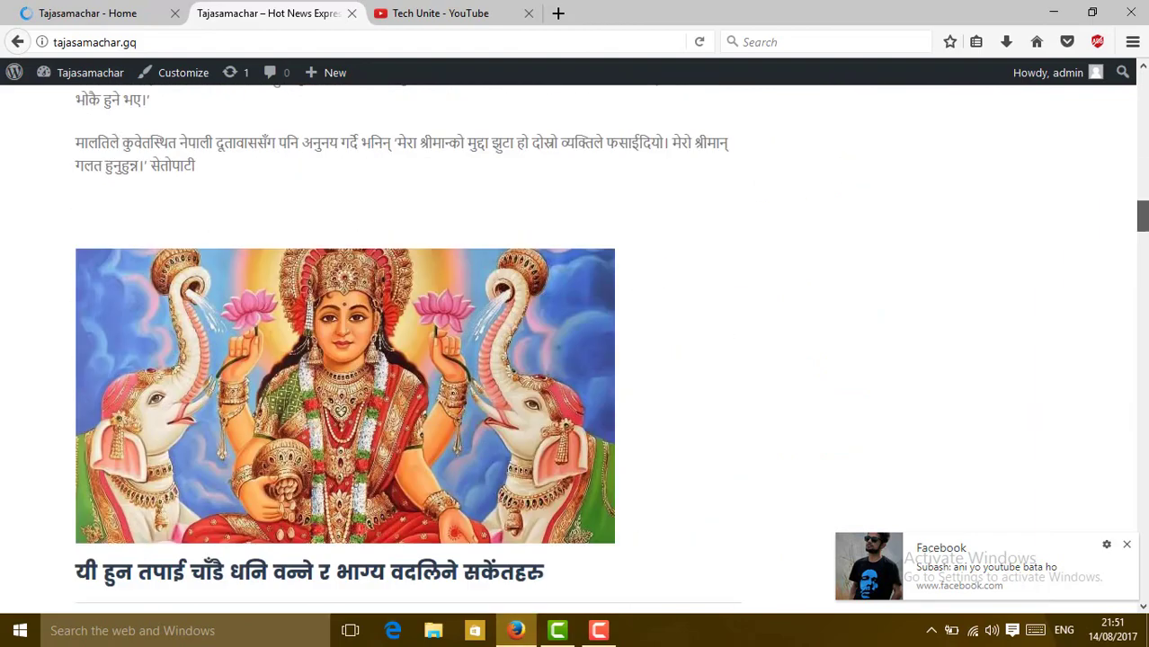
{"action": "left_click_drag", "start_coordinate": [1144, 580], "coordinate": [1145, 112]}
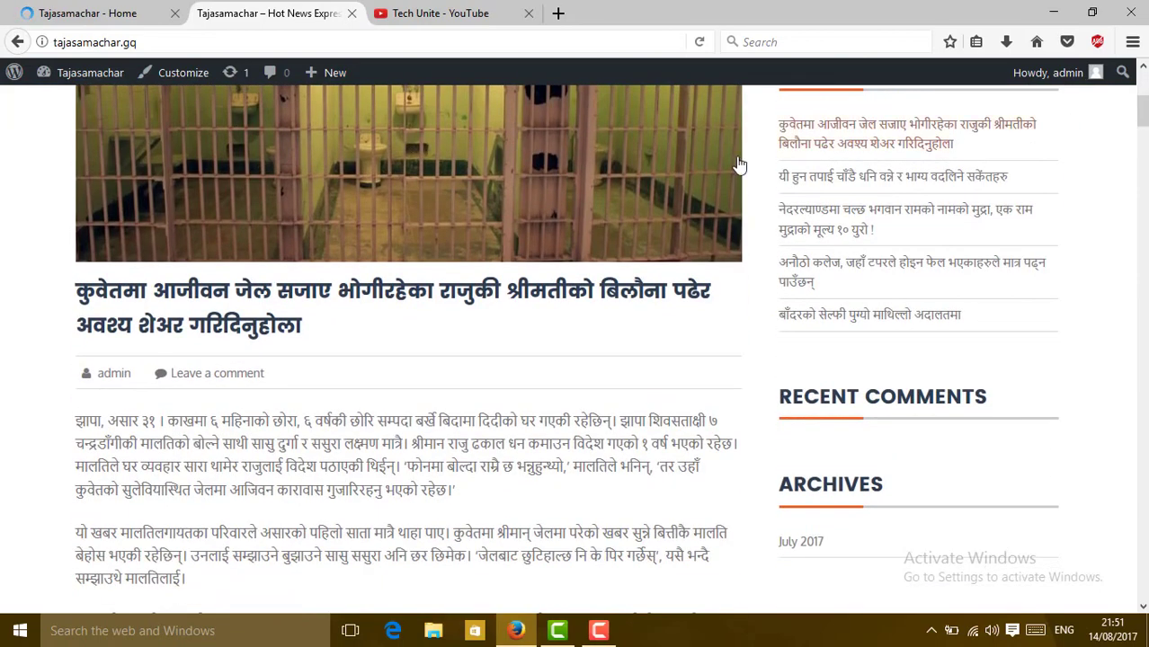
{"action": "left_click", "coordinate": [238, 305]}
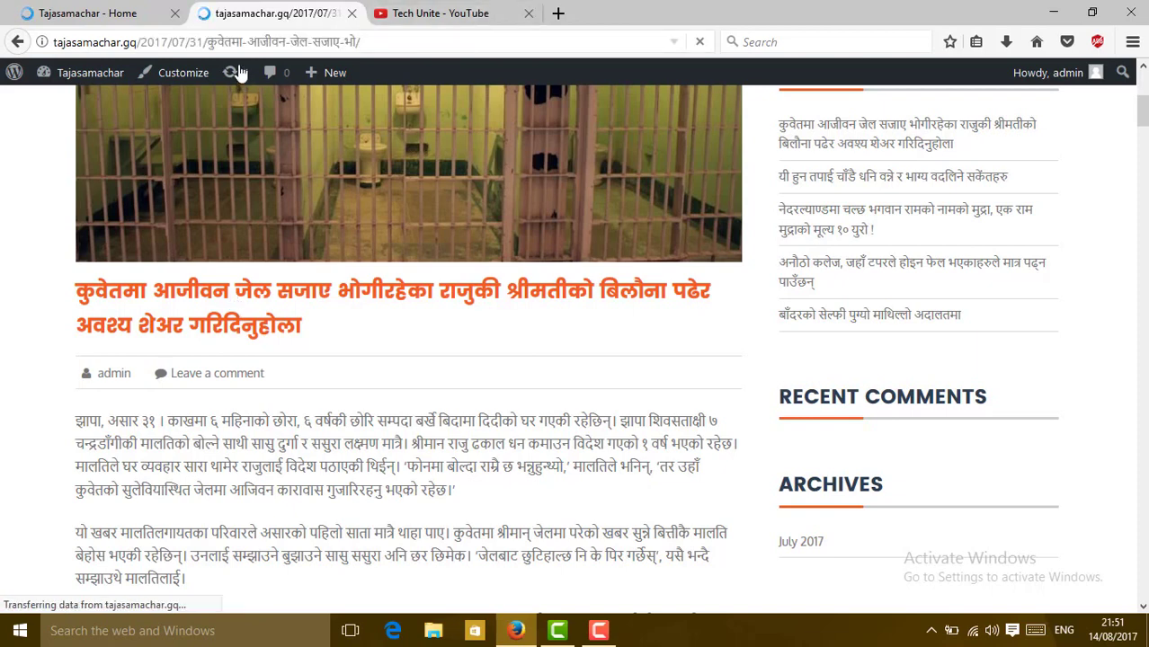
{"action": "left_click", "coordinate": [232, 40]}
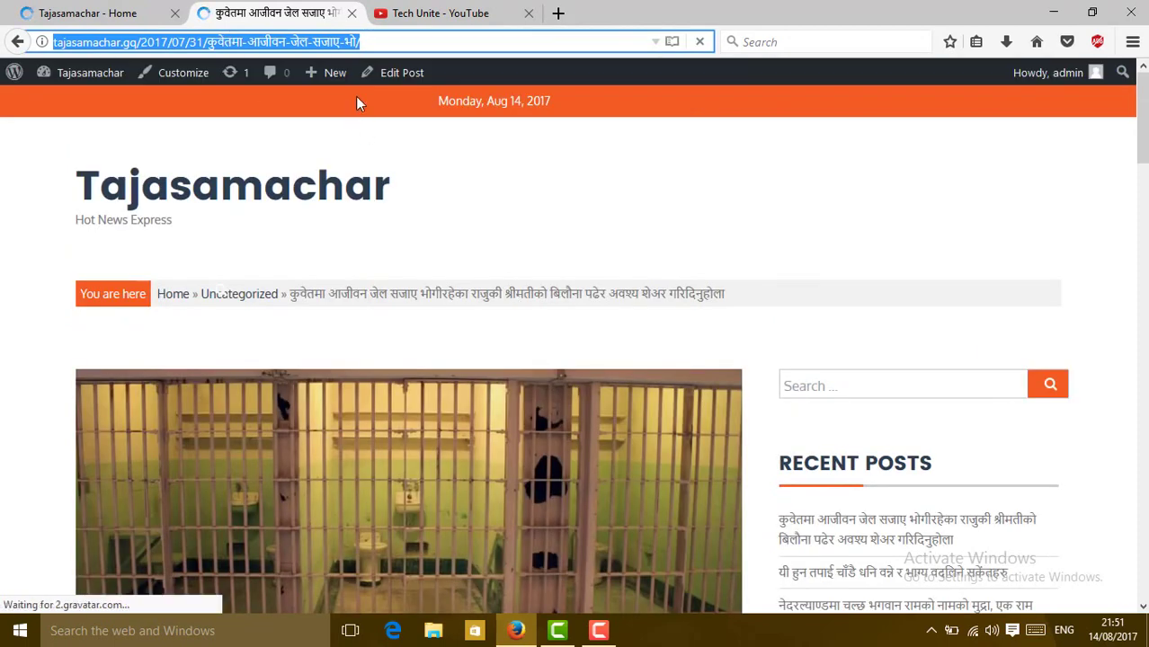
- Copy the jail post's URL and open an empty post composer on the Tajasamachar Facebook page
{"action": "right_click", "coordinate": [350, 45]}
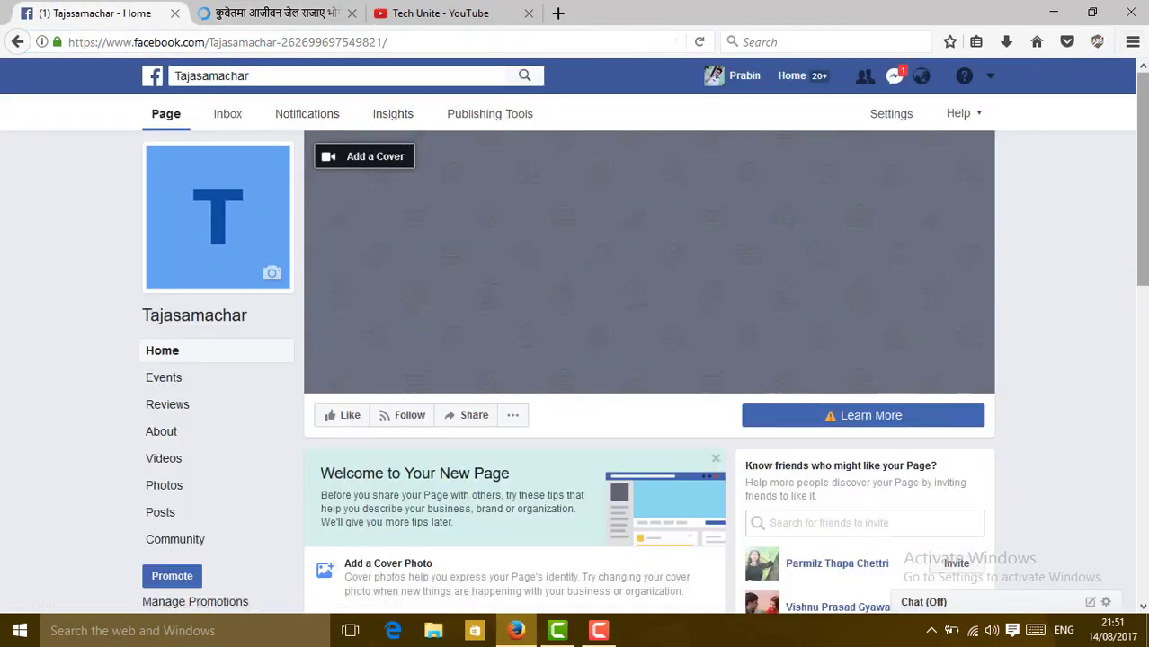
{"action": "scroll", "coordinate": [576, 360], "scroll_direction": "down", "scroll_amount": 3}
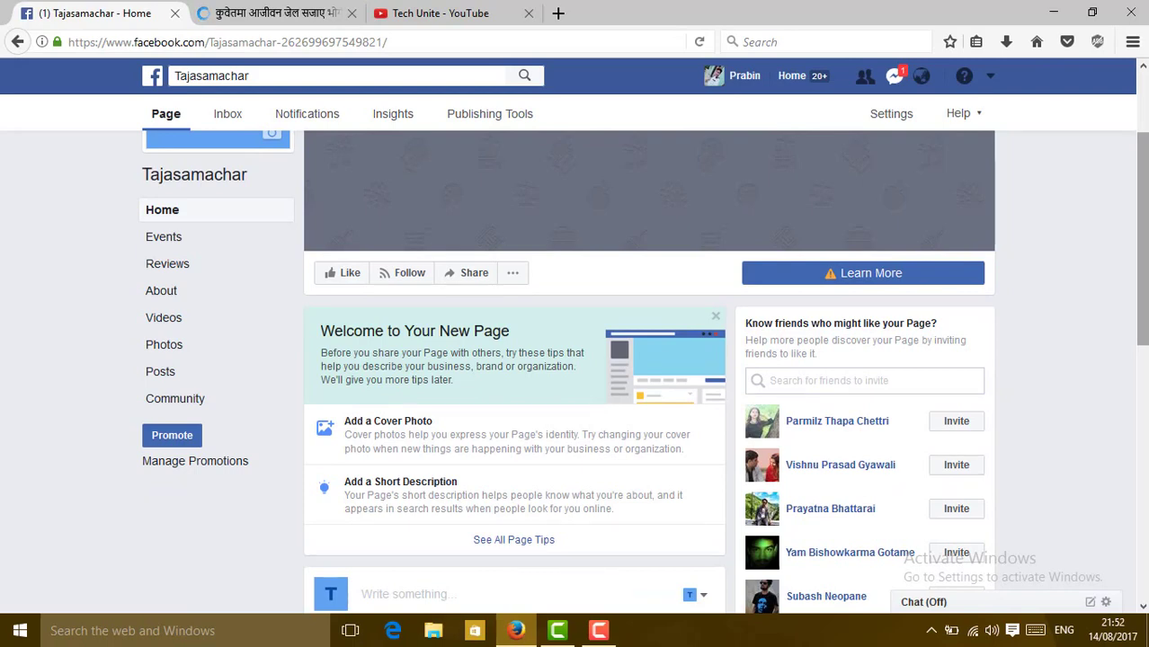
{"action": "scroll", "coordinate": [647, 211], "scroll_direction": "down", "scroll_amount": 7}
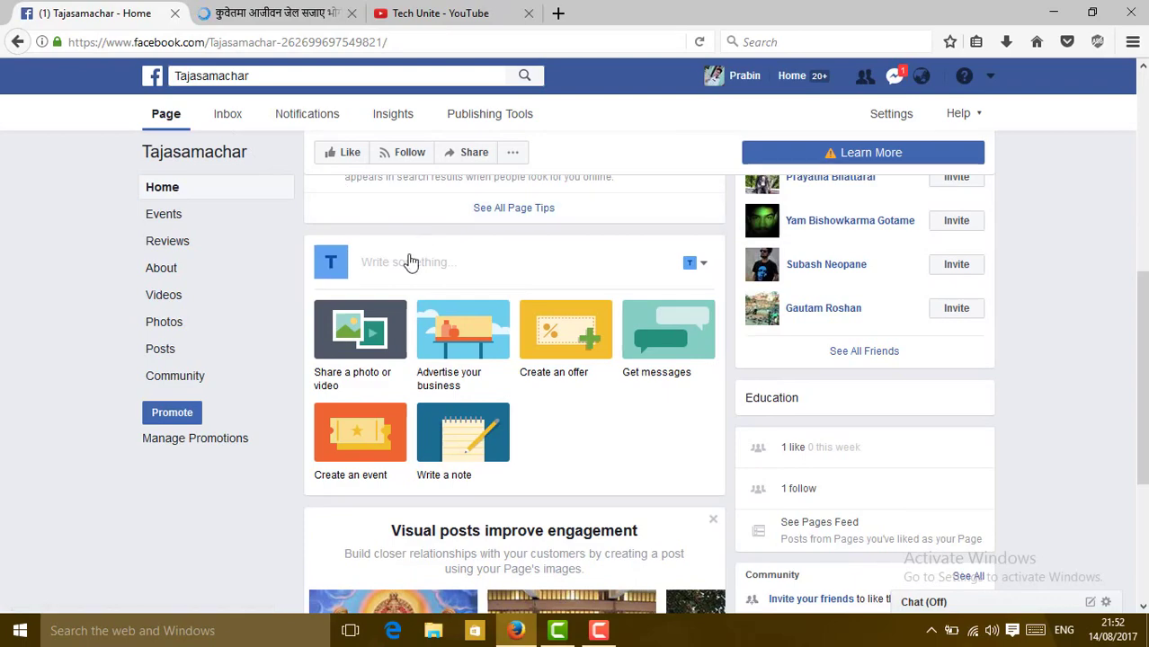
{"action": "scroll", "coordinate": [603, 509], "scroll_direction": "up", "scroll_amount": 3}
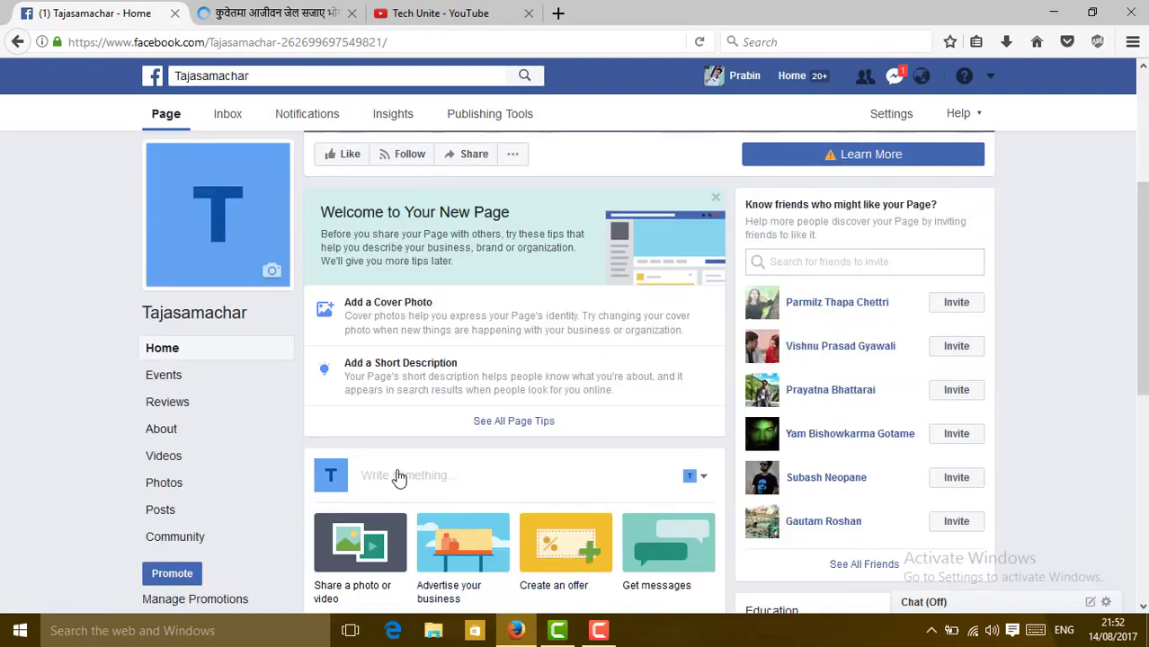
{"action": "left_click", "coordinate": [399, 478]}
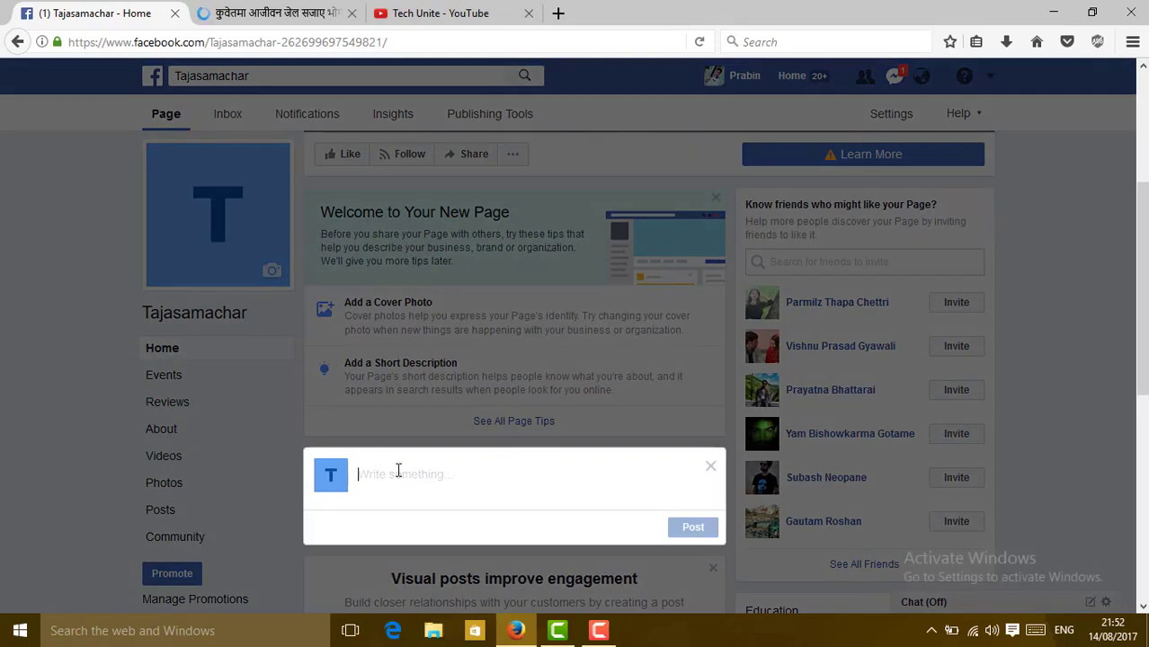
- Paste the jail article link into the composer so its link preview appears
{"action": "key", "text": "ctrl+v"}
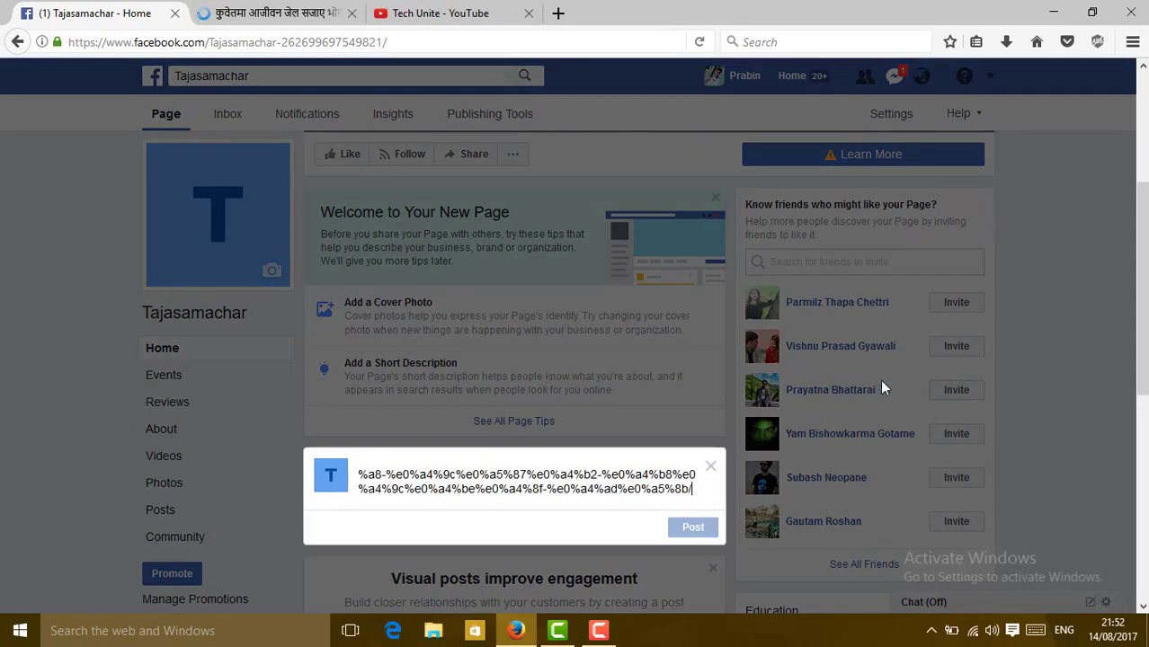
{"action": "scroll", "coordinate": [644, 373], "scroll_direction": "down", "scroll_amount": 3}
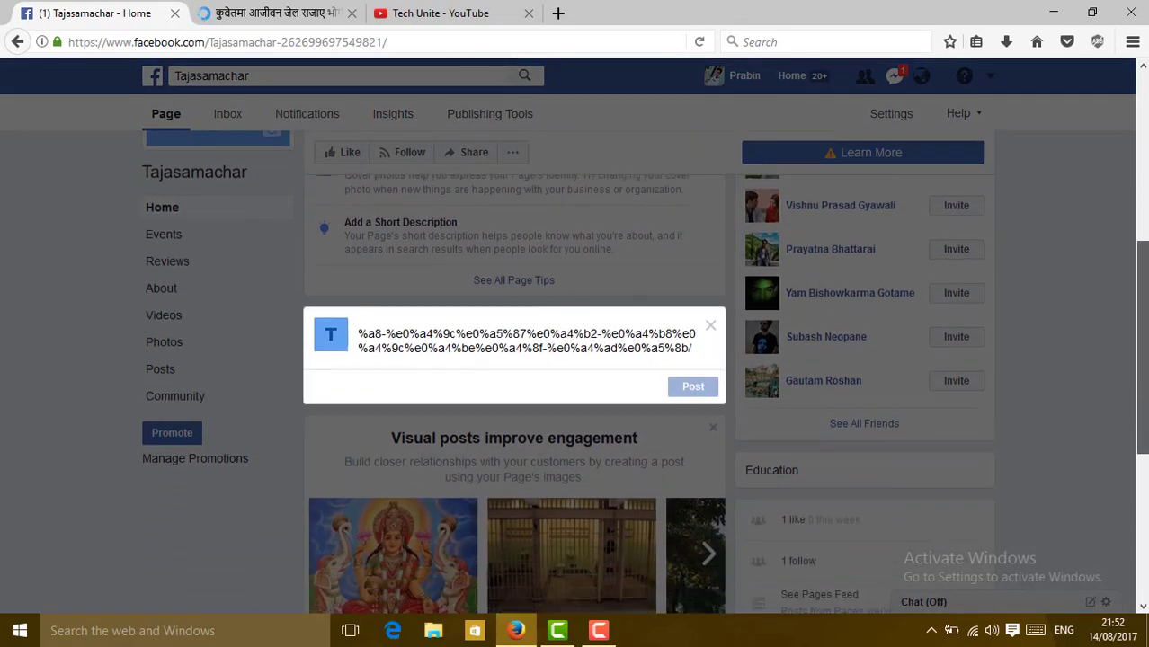
{"action": "left_click", "coordinate": [268, 11]}
{"action": "left_click", "coordinate": [94, 13]}
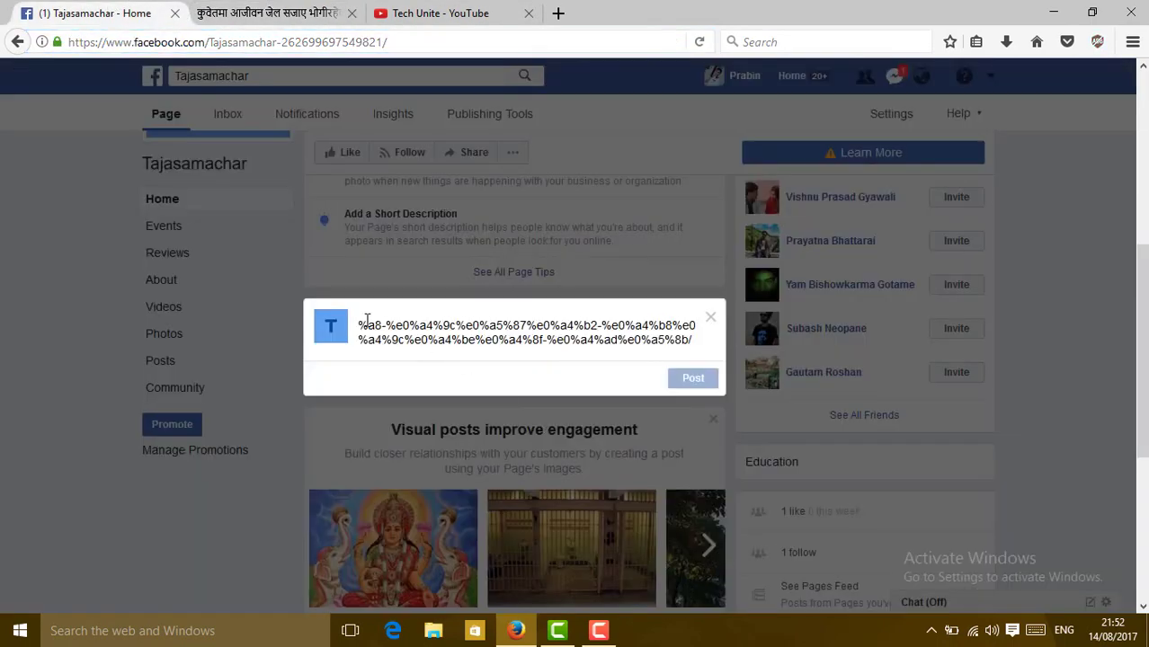
{"action": "triple_click", "coordinate": [362, 321]}
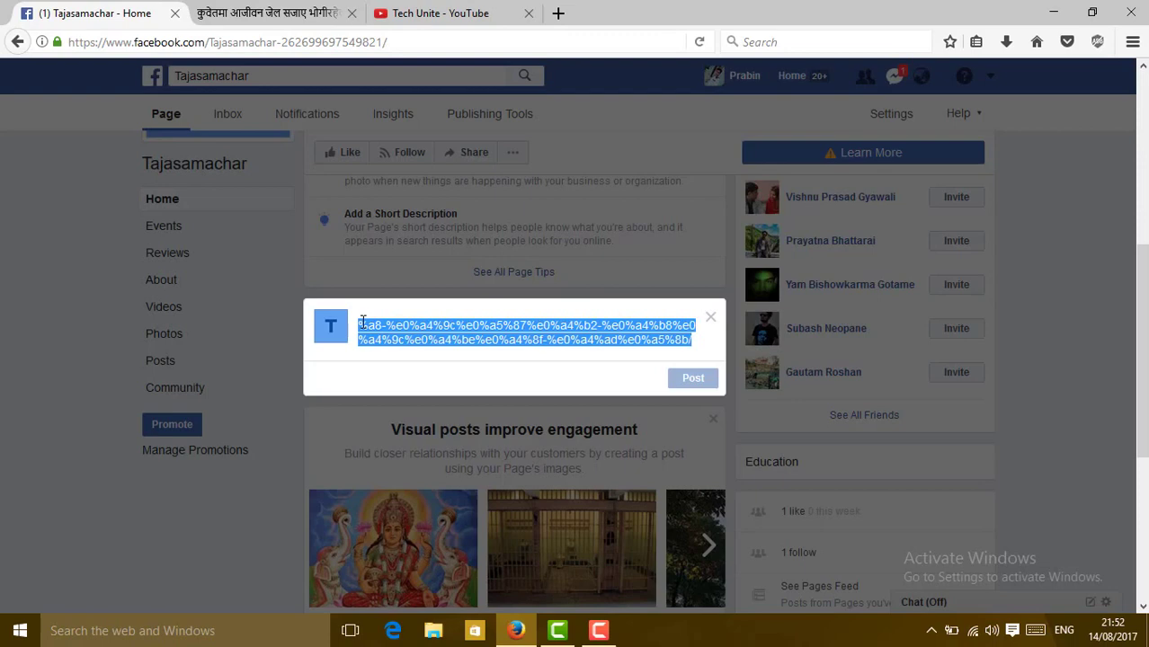
{"action": "key", "text": "ctrl+x"}
{"action": "key", "text": "ctrl+v"}
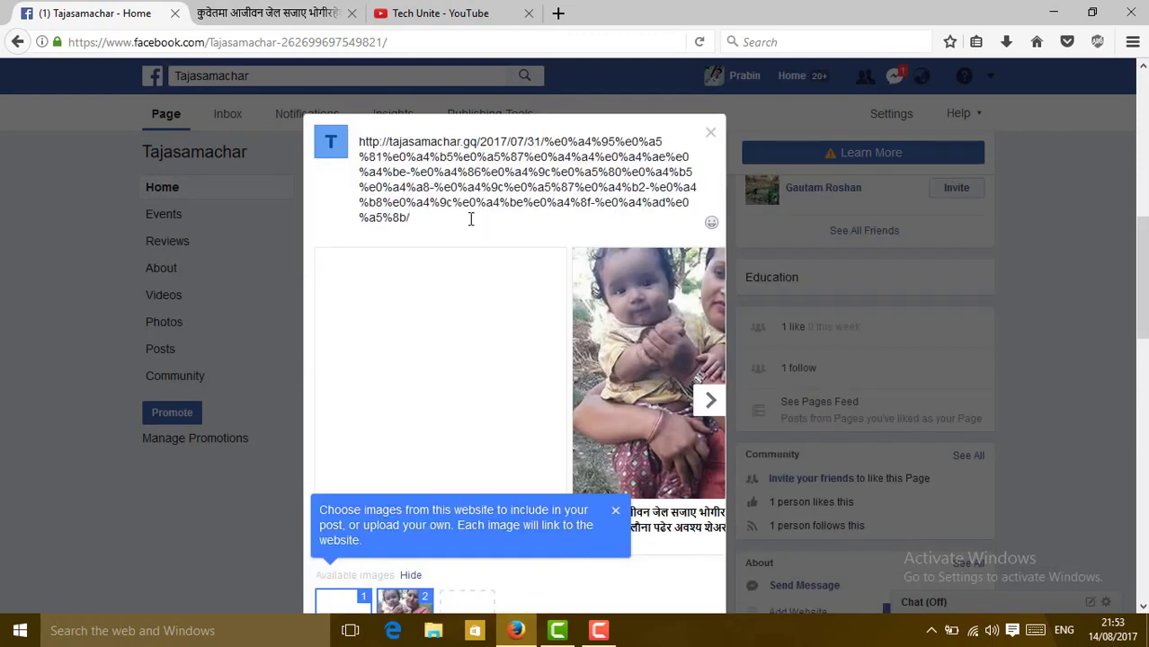
- Drop the second preview image and publish the link post to the page
{"action": "scroll", "coordinate": [571, 407], "scroll_direction": "down", "scroll_amount": 3}
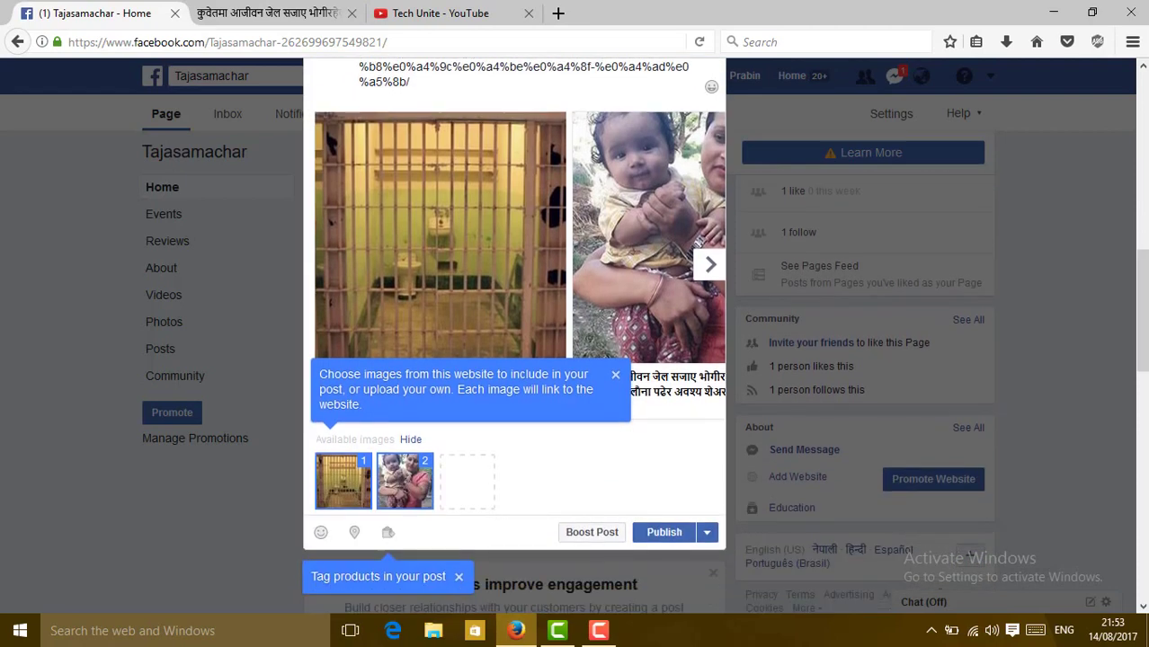
{"action": "left_click", "coordinate": [407, 478]}
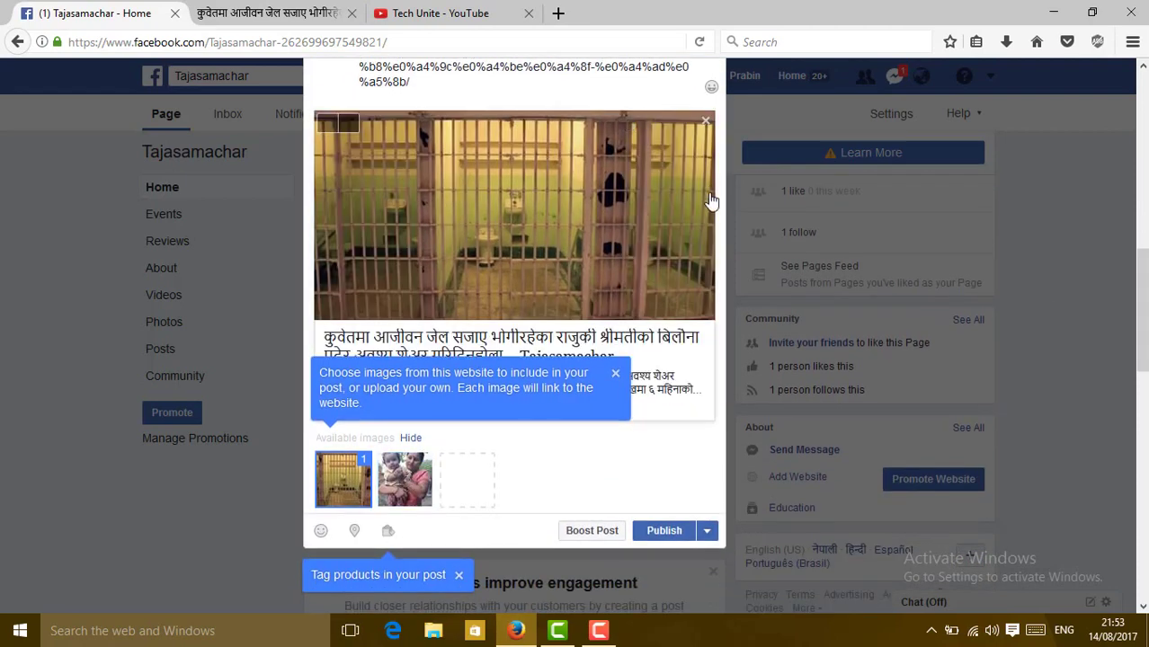
{"action": "scroll", "coordinate": [860, 264], "scroll_direction": "up", "scroll_amount": 2}
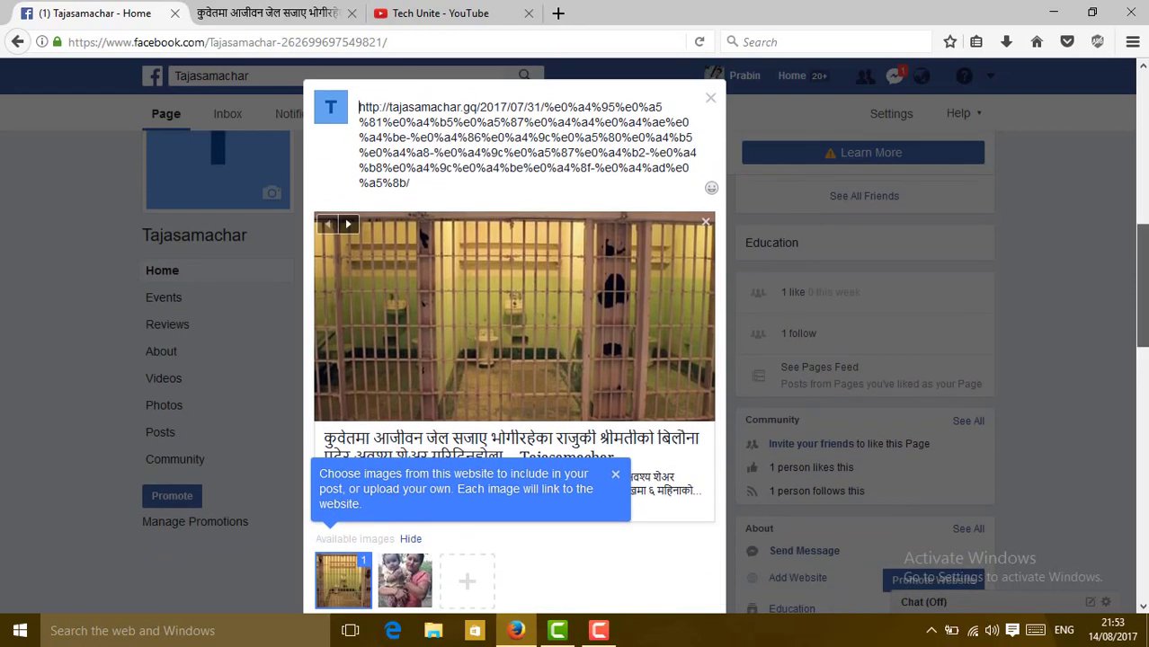
{"action": "scroll", "coordinate": [514, 315], "scroll_direction": "down", "scroll_amount": 2}
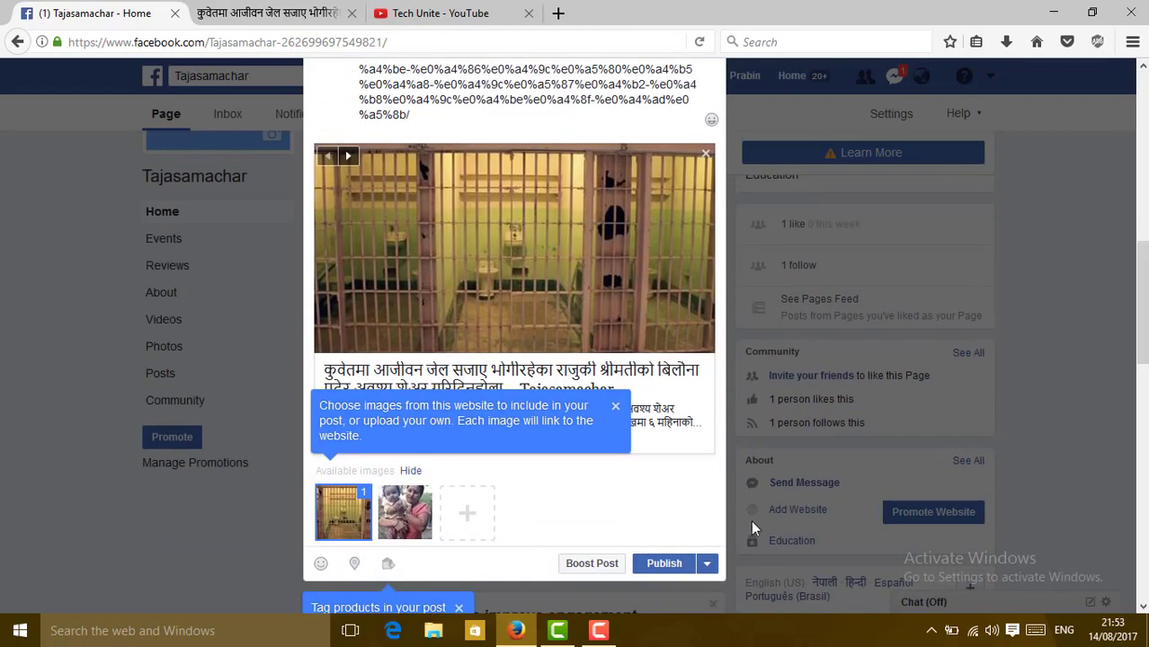
{"action": "left_click", "coordinate": [674, 564]}
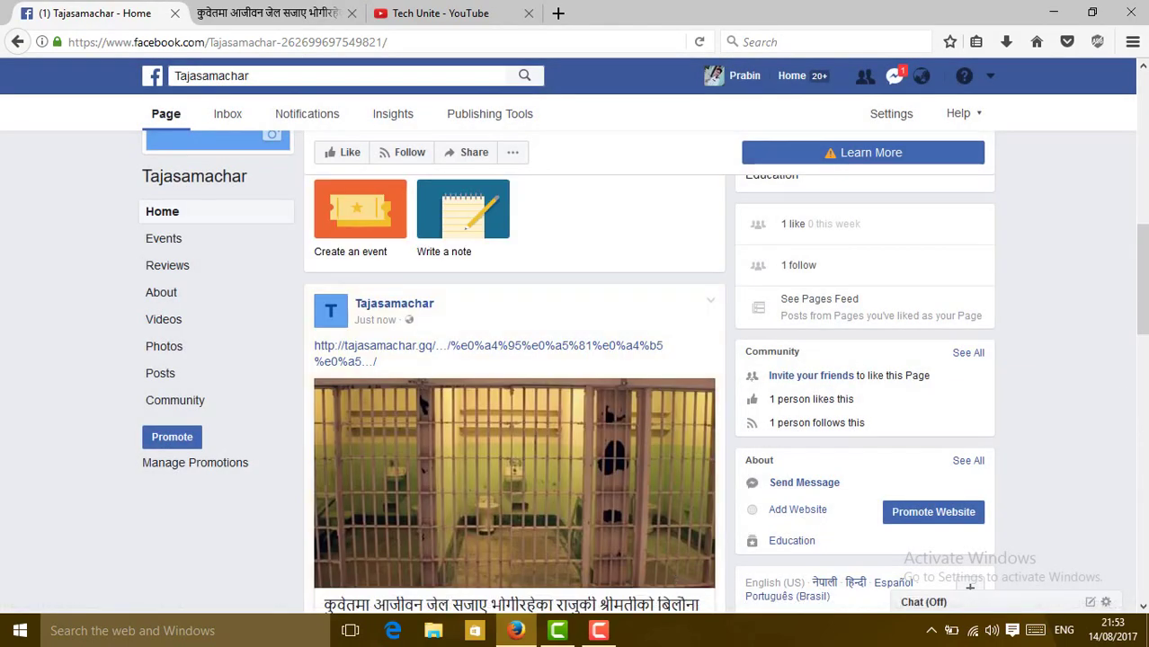
{"action": "left_click_drag", "start_coordinate": [1144, 292], "coordinate": [1145, 321]}
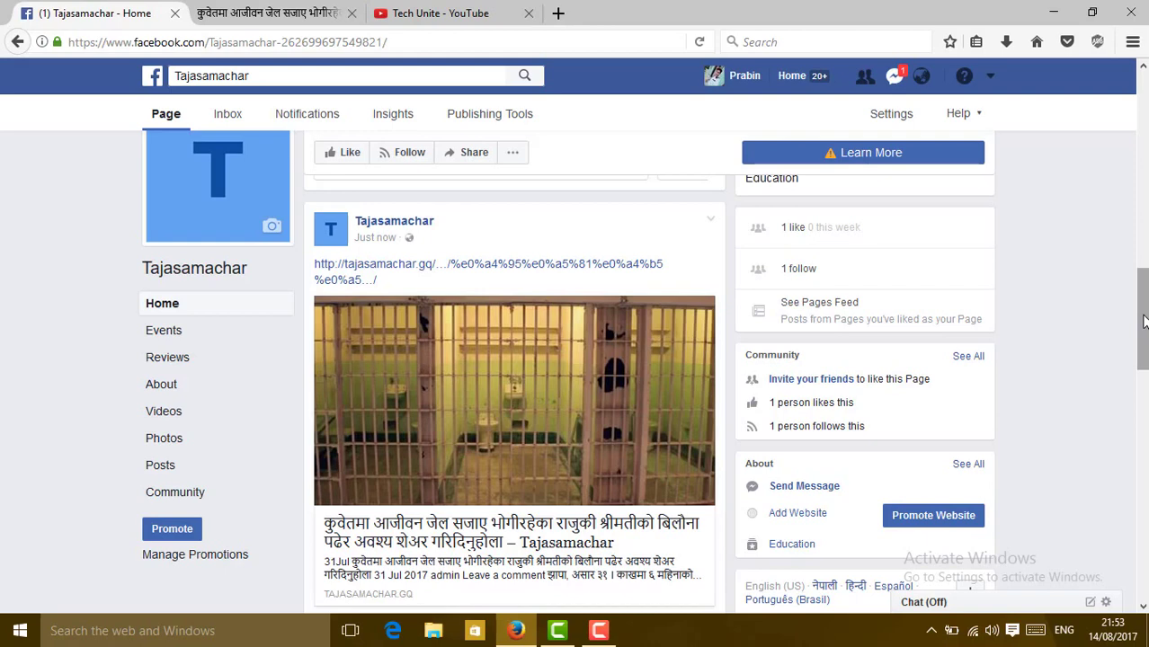
{"action": "left_click_drag", "start_coordinate": [1144, 321], "coordinate": [1145, 321]}
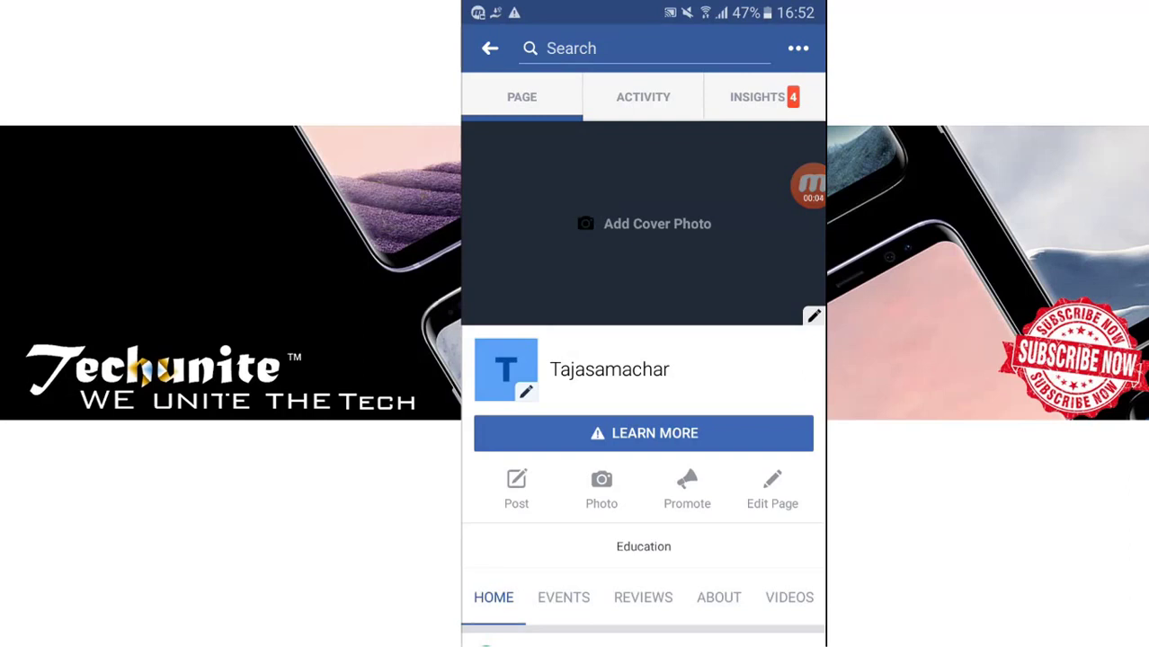
- Scroll to the shared jail post, dismiss the reactions without choosing one, and open its article
{"action": "scroll", "coordinate": [643, 359], "scroll_direction": "down", "scroll_amount": 3}
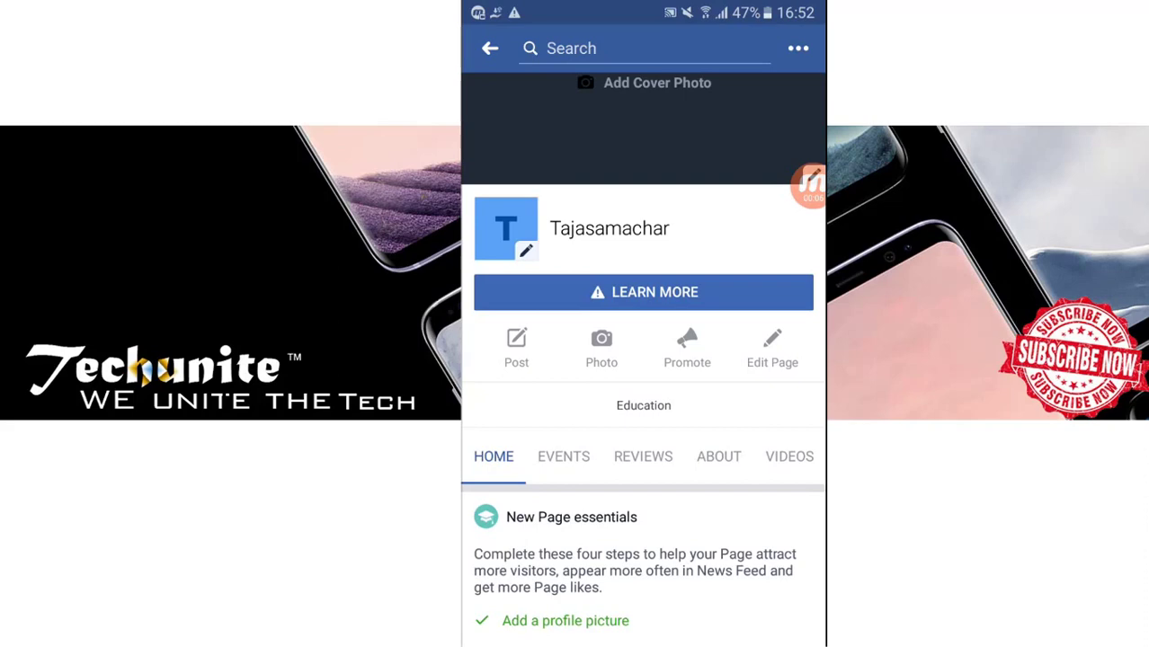
{"action": "scroll", "coordinate": [643, 360], "scroll_direction": "down", "scroll_amount": 3}
{"action": "scroll", "coordinate": [643, 360], "scroll_direction": "down", "scroll_amount": 10}
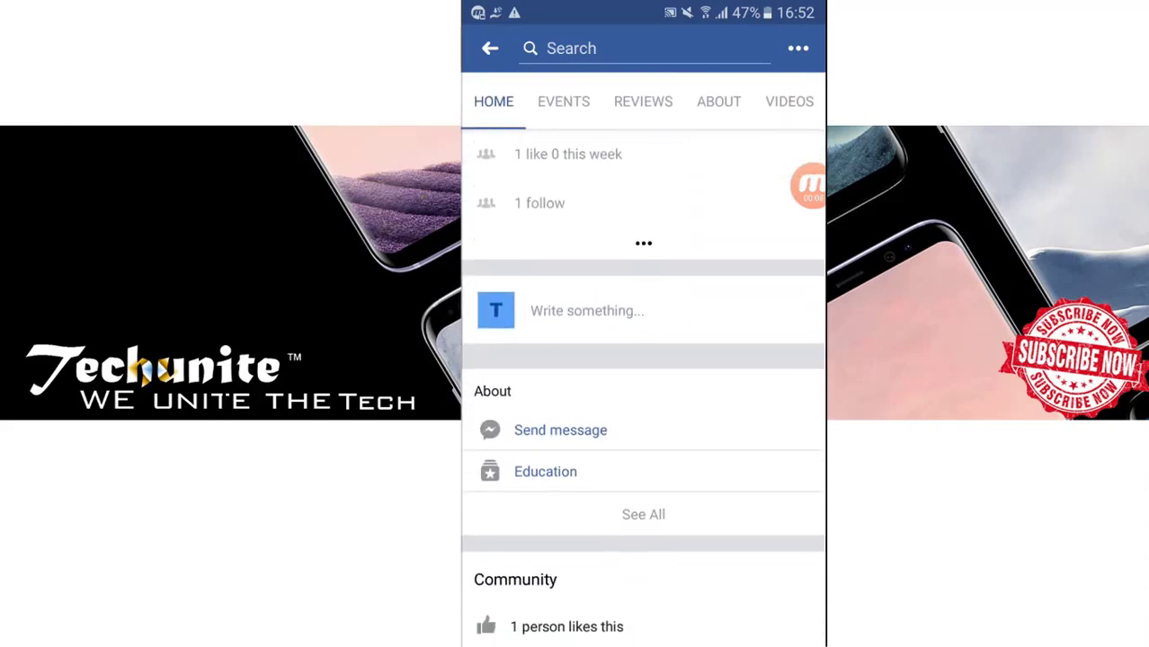
{"action": "scroll", "coordinate": [643, 360], "scroll_direction": "down", "scroll_amount": 5}
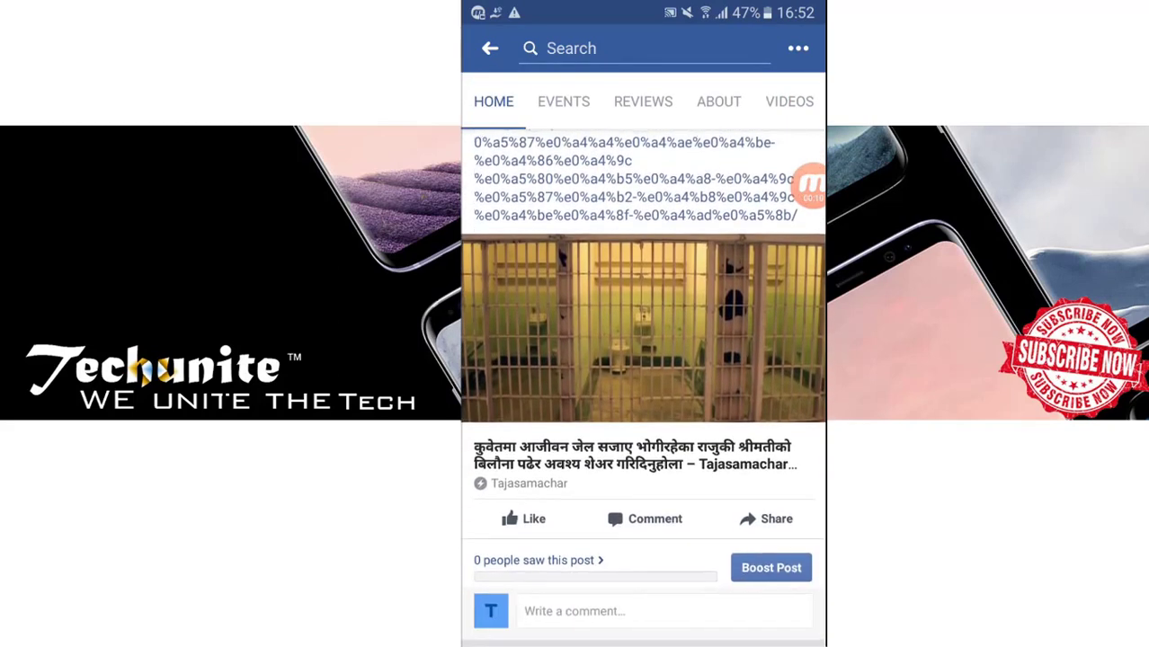
{"action": "scroll", "coordinate": [643, 359], "scroll_direction": "up", "scroll_amount": 2}
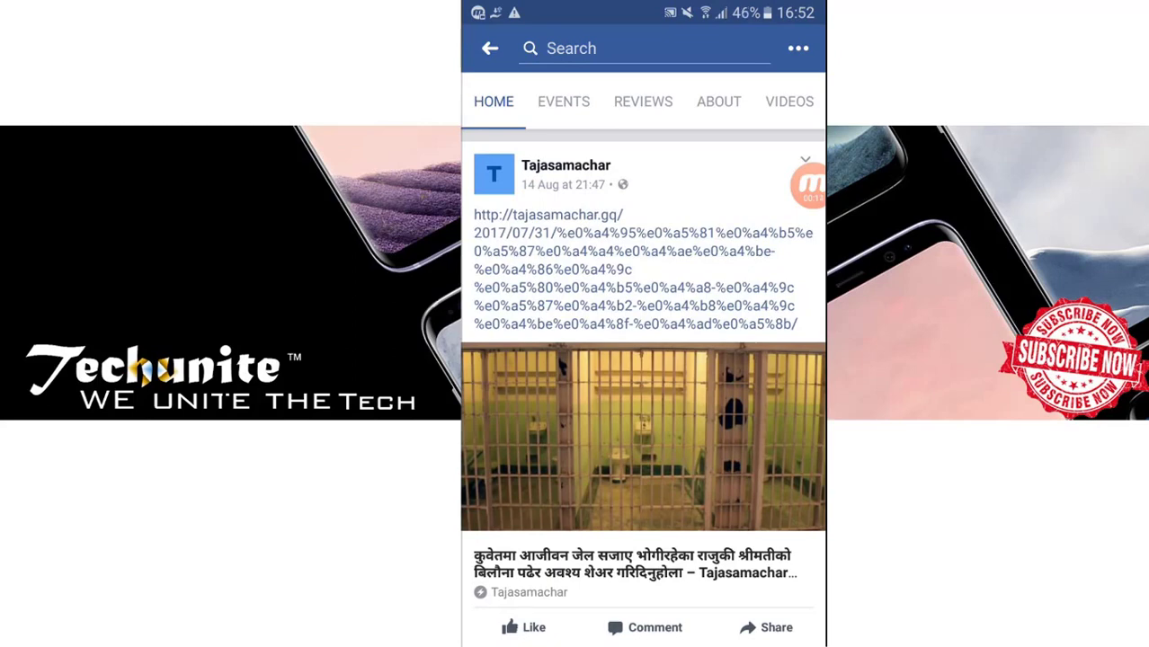
{"action": "scroll", "coordinate": [643, 360], "scroll_direction": "down", "scroll_amount": 1}
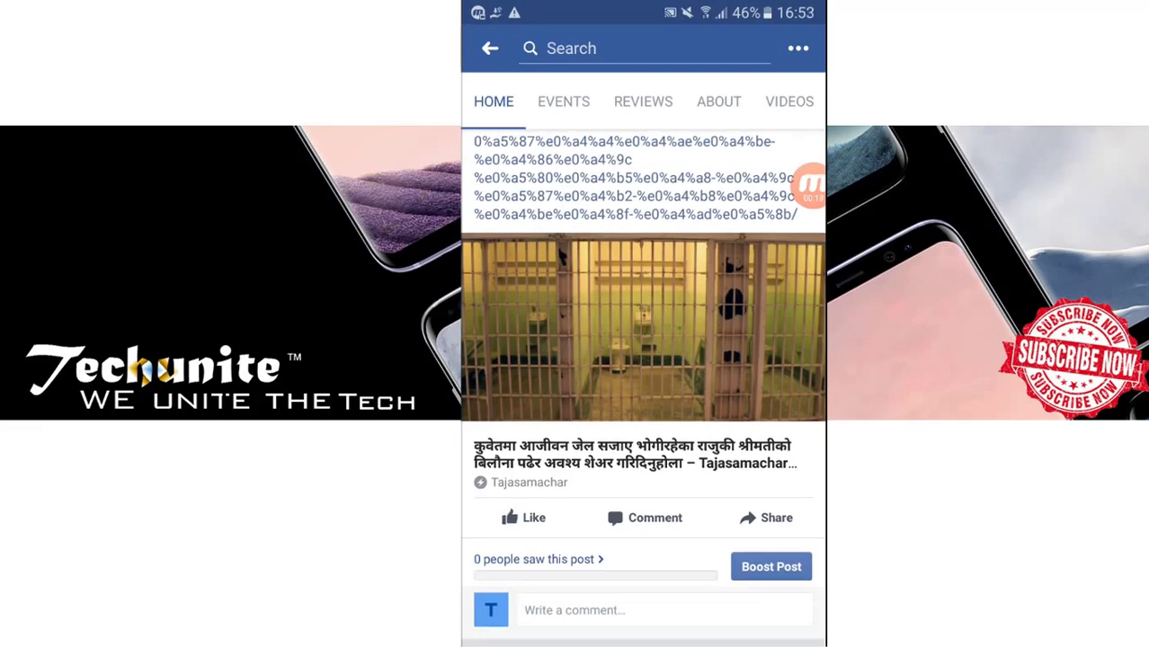
{"action": "left_click", "coordinate": [523, 518]}
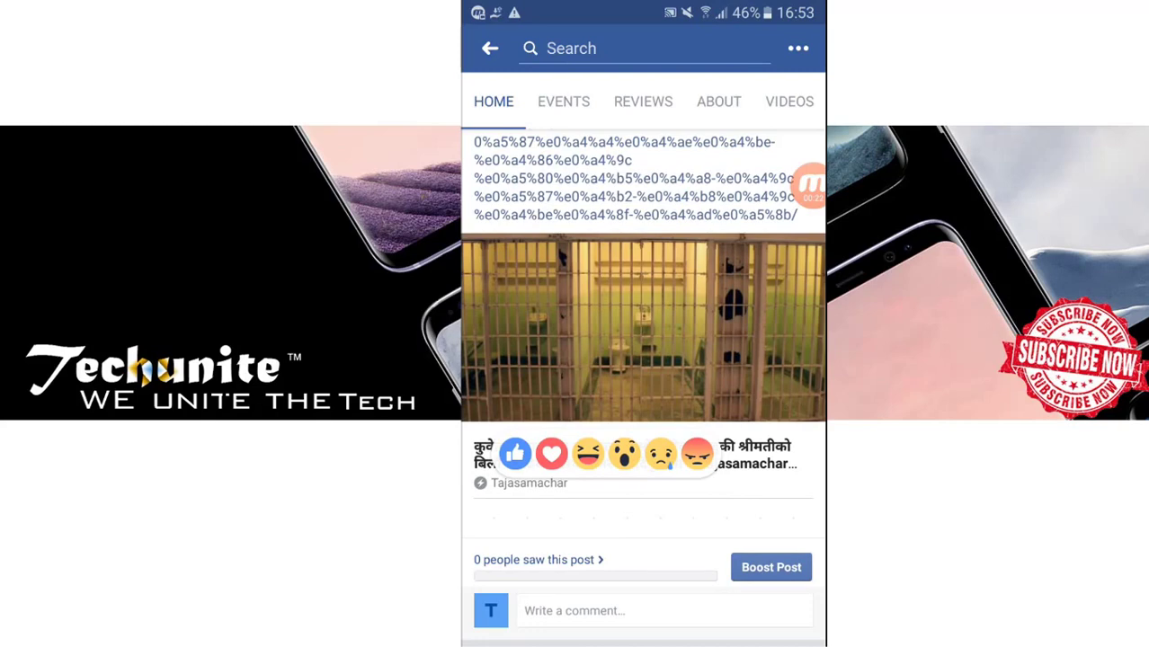
{"action": "key", "text": "Escape"}
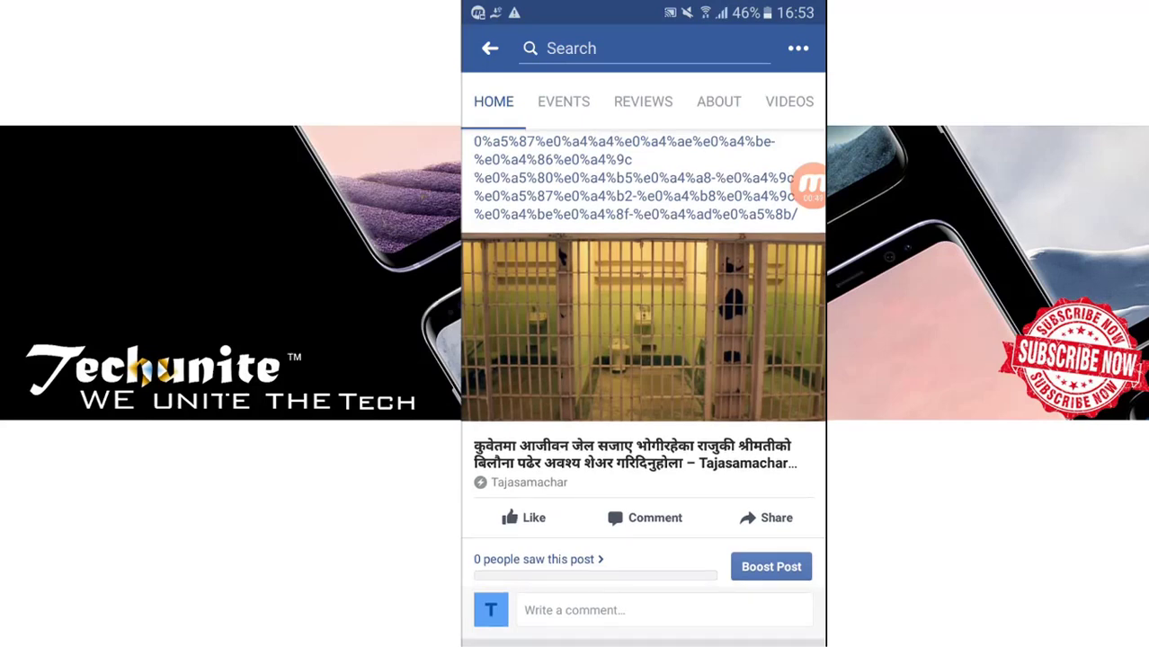
{"action": "left_click", "coordinate": [643, 328]}
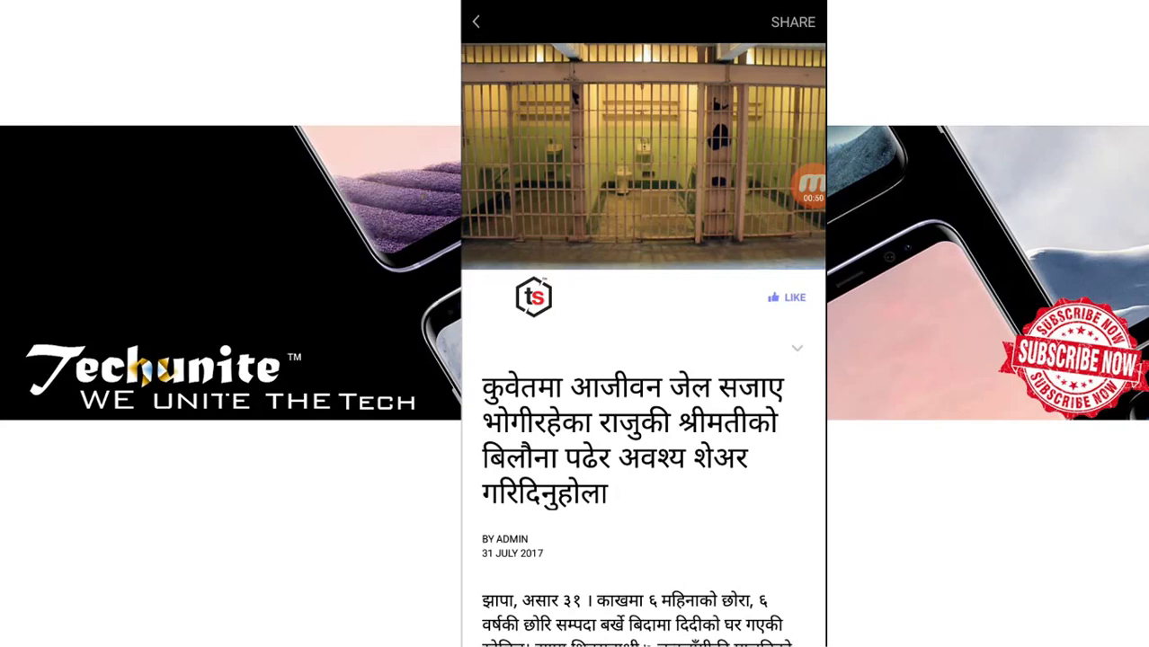
- Scroll through the jail Instant Article past its sponsored ads, including the Startup Istanbul video ad
{"action": "scroll", "coordinate": [643, 359], "scroll_direction": "down", "scroll_amount": 5}
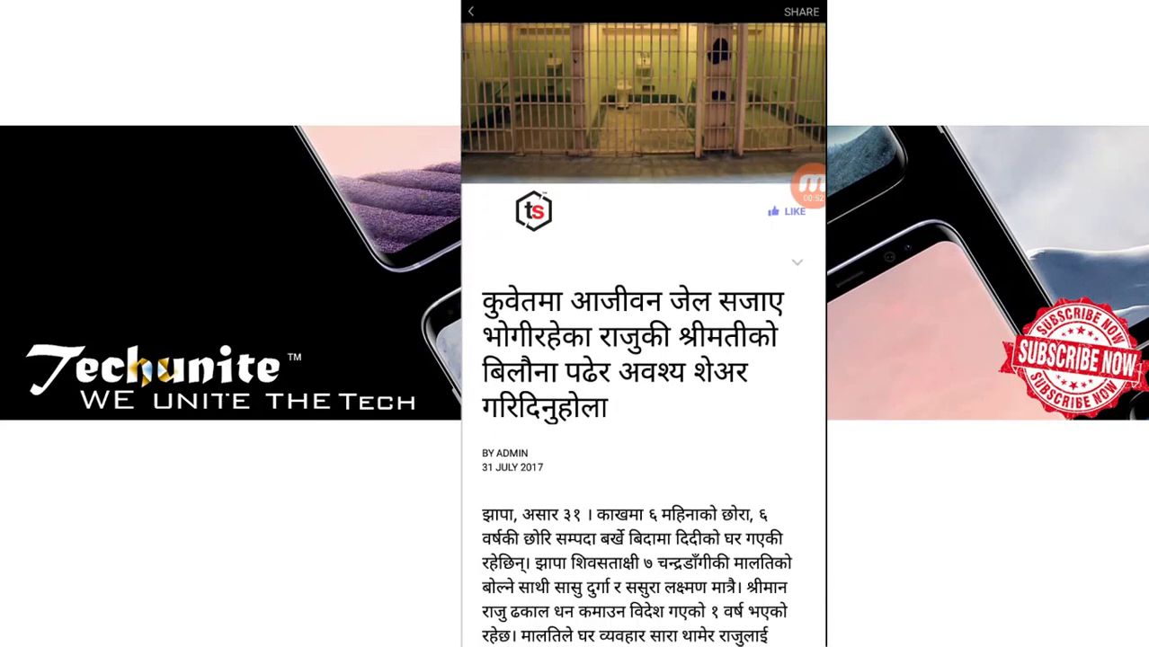
{"action": "scroll", "coordinate": [642, 360], "scroll_direction": "down", "scroll_amount": 5}
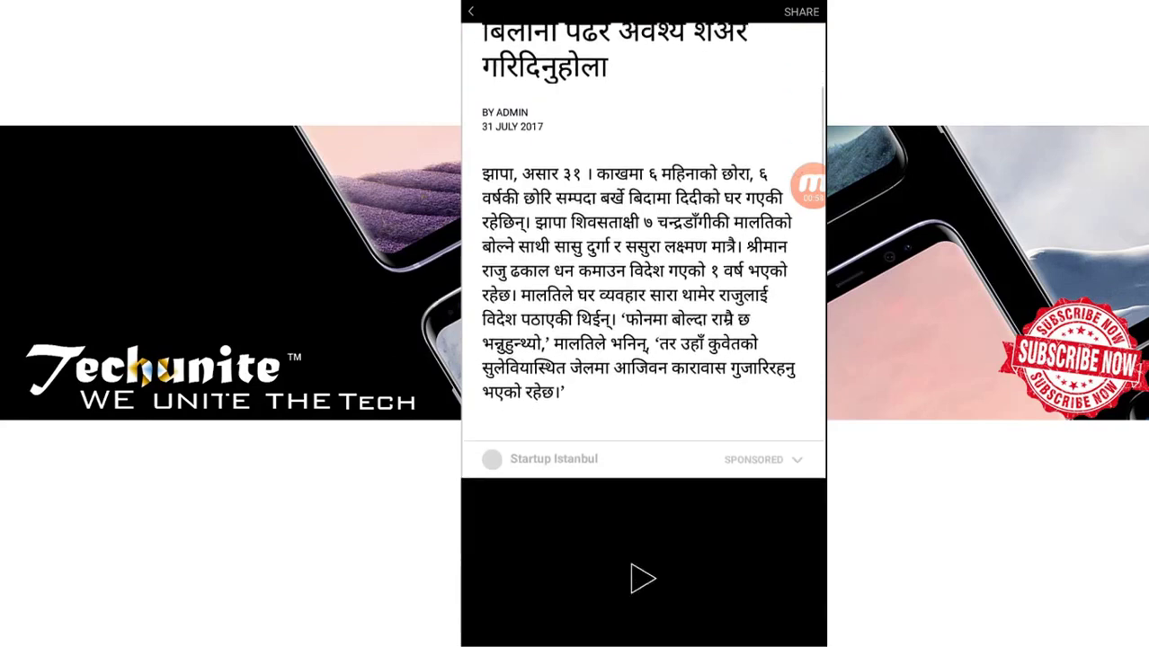
{"action": "scroll", "coordinate": [643, 360], "scroll_direction": "up", "scroll_amount": 2}
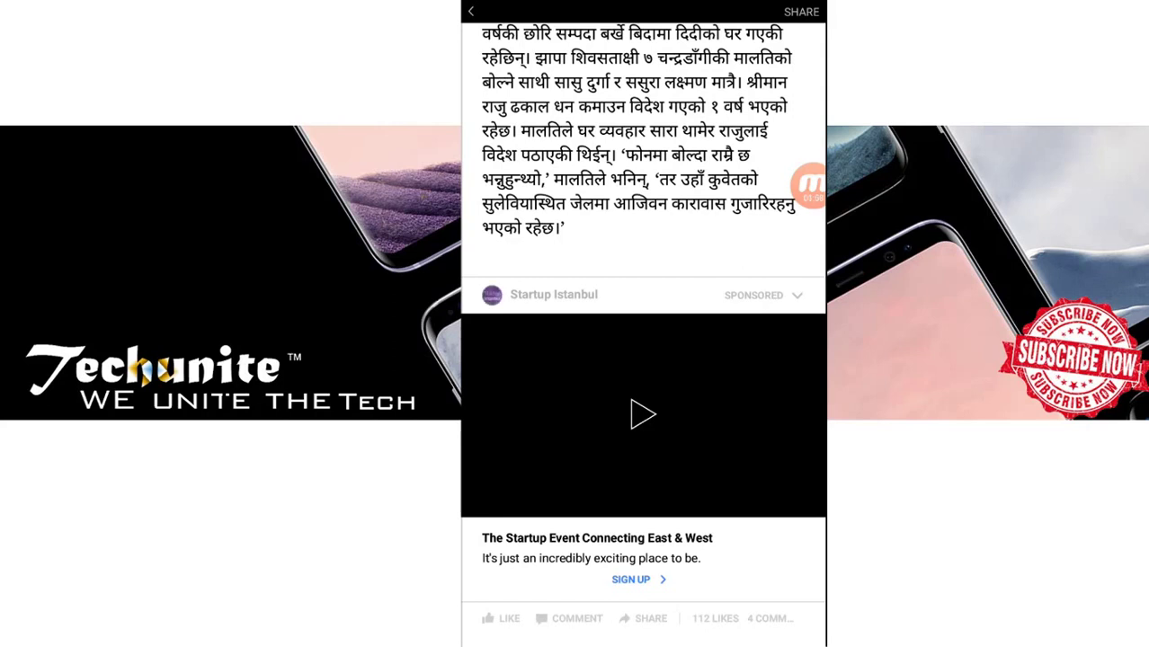
{"action": "scroll", "coordinate": [643, 359], "scroll_direction": "down", "scroll_amount": 5}
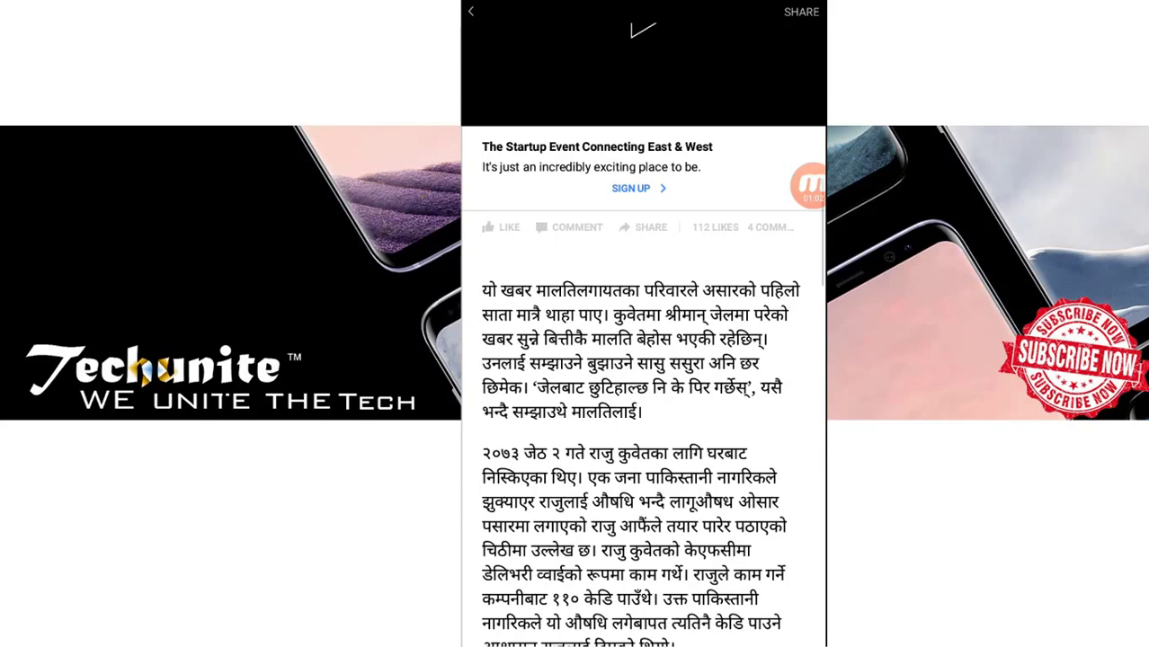
{"action": "scroll", "coordinate": [643, 360], "scroll_direction": "down", "scroll_amount": 7}
{"action": "scroll", "coordinate": [642, 360], "scroll_direction": "down", "scroll_amount": 2}
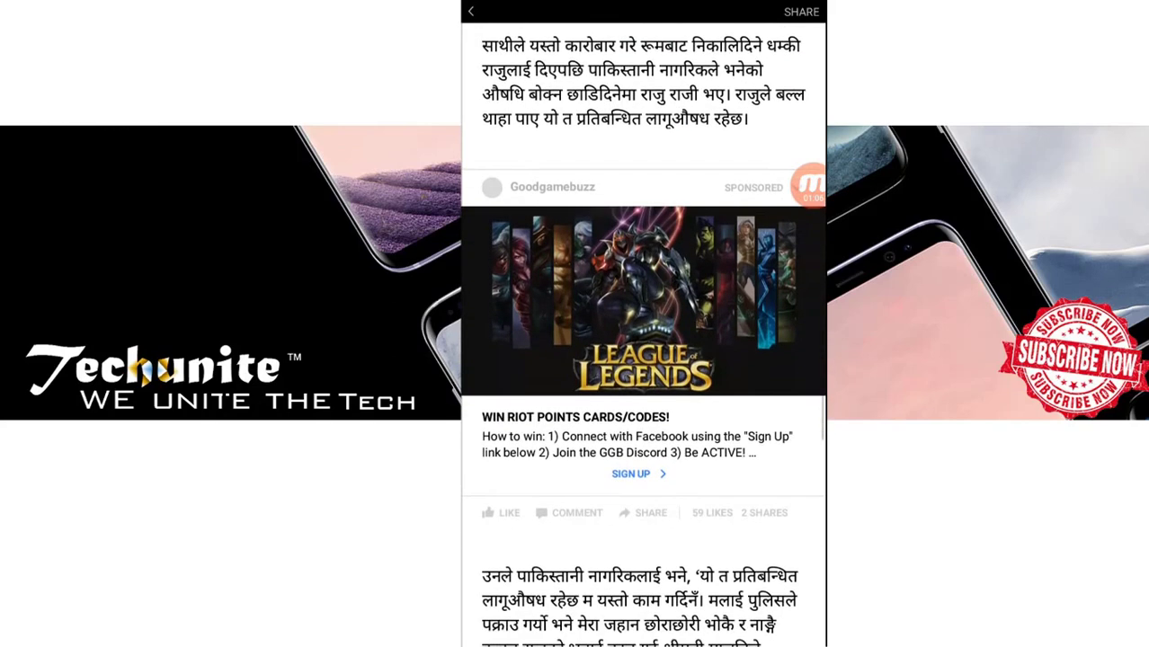
{"action": "scroll", "coordinate": [643, 359], "scroll_direction": "down", "scroll_amount": 1}
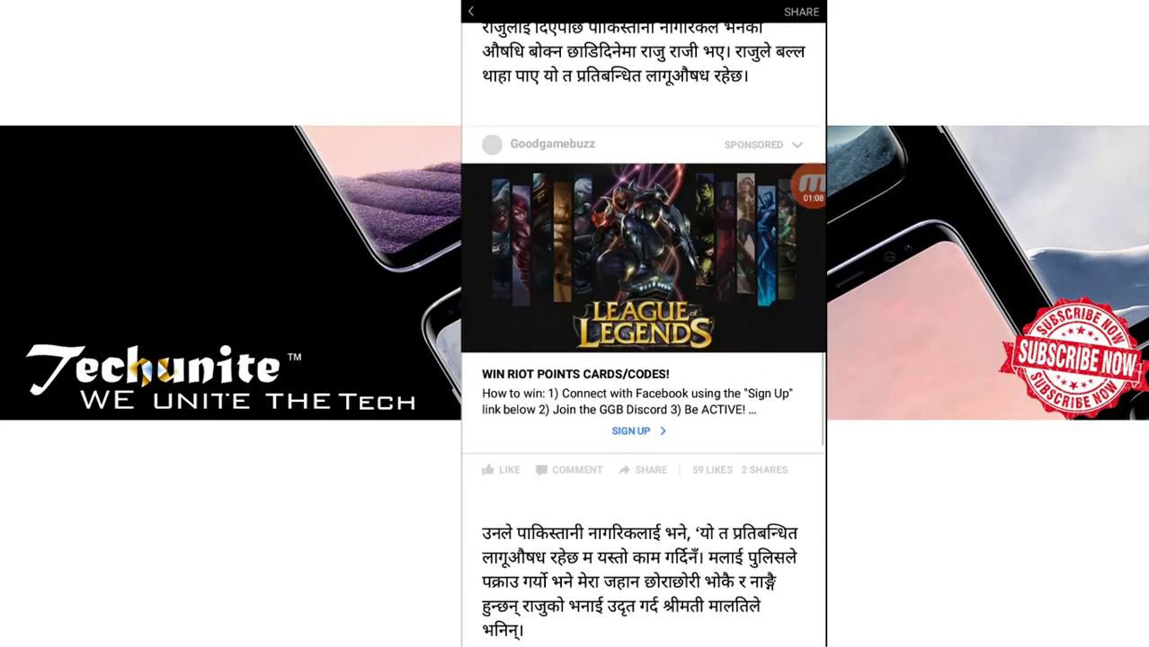
{"action": "scroll", "coordinate": [643, 360], "scroll_direction": "down", "scroll_amount": 2}
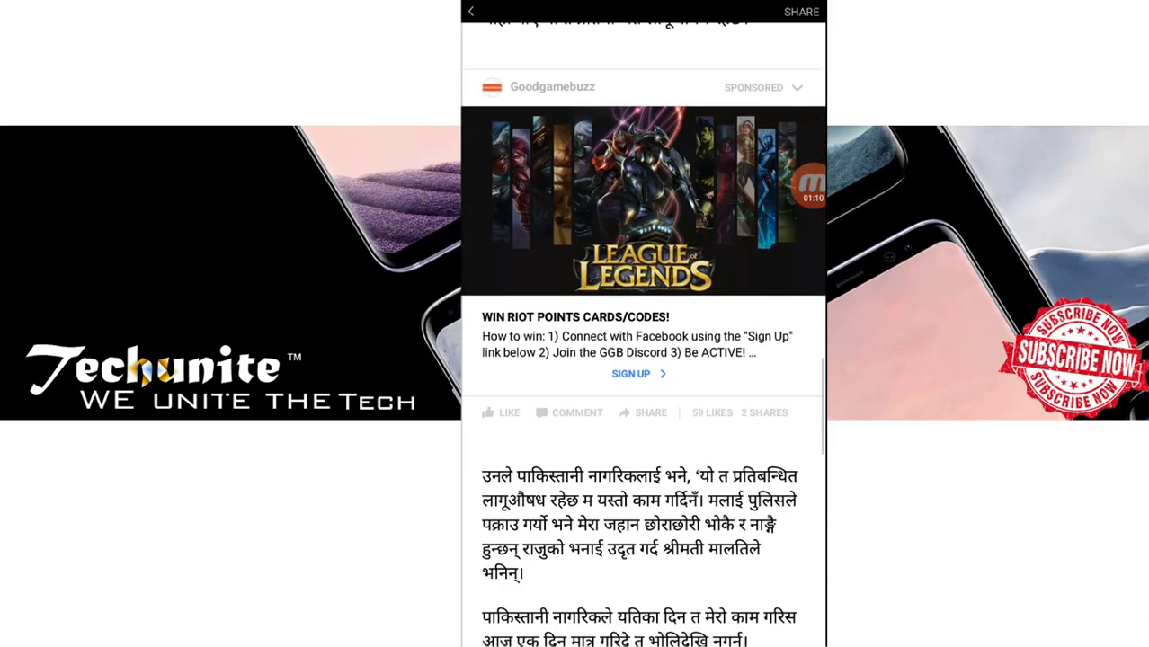
{"action": "scroll", "coordinate": [643, 360], "scroll_direction": "down", "scroll_amount": 10}
{"action": "scroll", "coordinate": [643, 360], "scroll_direction": "down", "scroll_amount": 10}
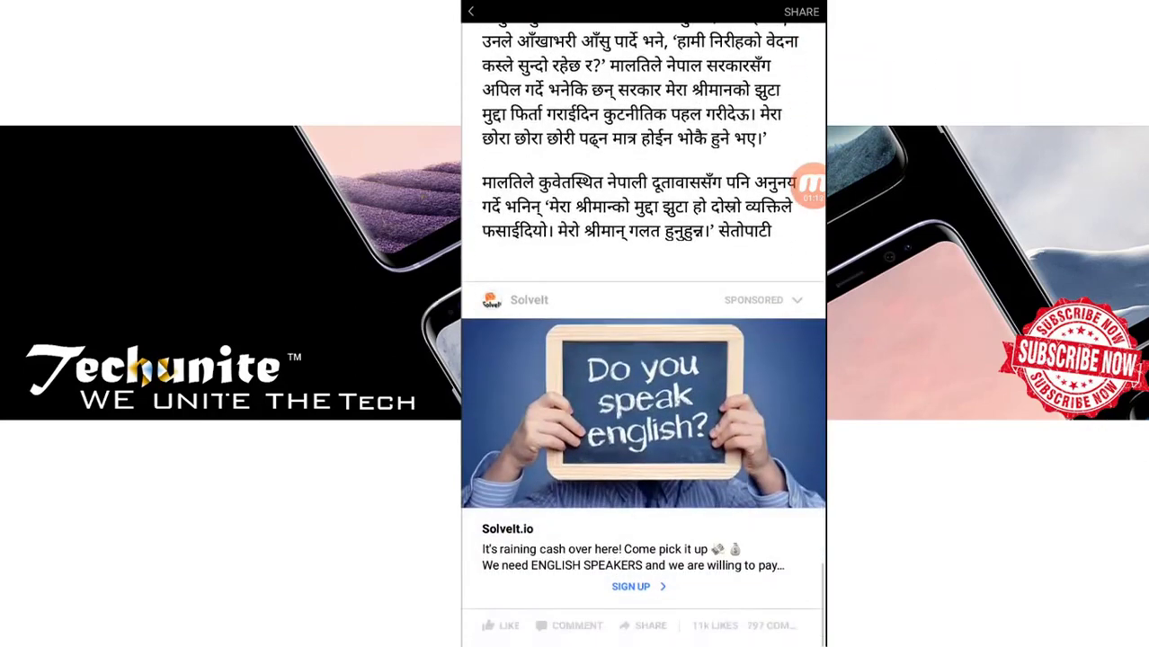
{"action": "scroll", "coordinate": [643, 360], "scroll_direction": "down", "scroll_amount": 3}
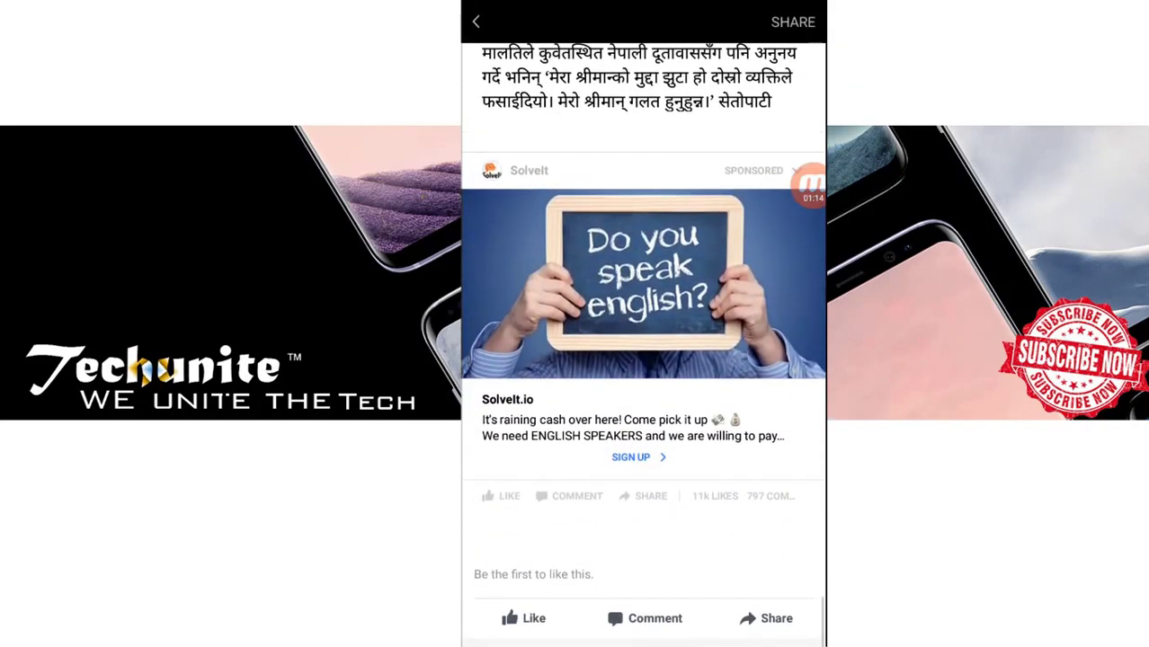
{"action": "scroll", "coordinate": [643, 359], "scroll_direction": "down", "scroll_amount": 10}
{"action": "scroll", "coordinate": [643, 359], "scroll_direction": "up", "scroll_amount": 15}
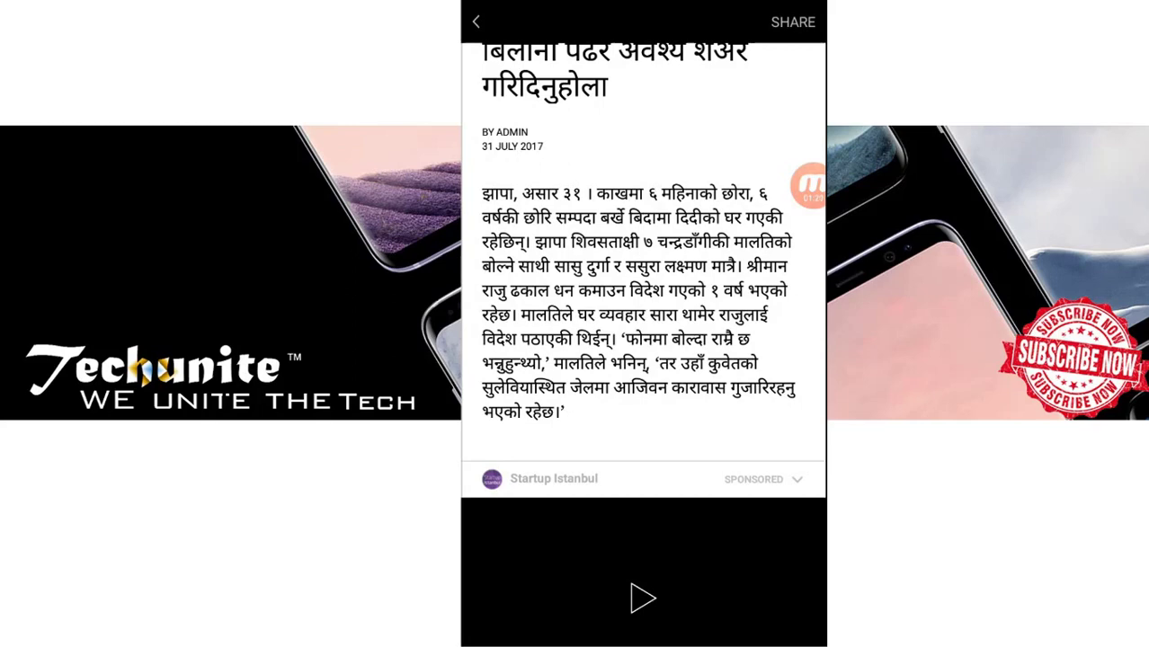
{"action": "scroll", "coordinate": [642, 344], "scroll_direction": "up", "scroll_amount": 5}
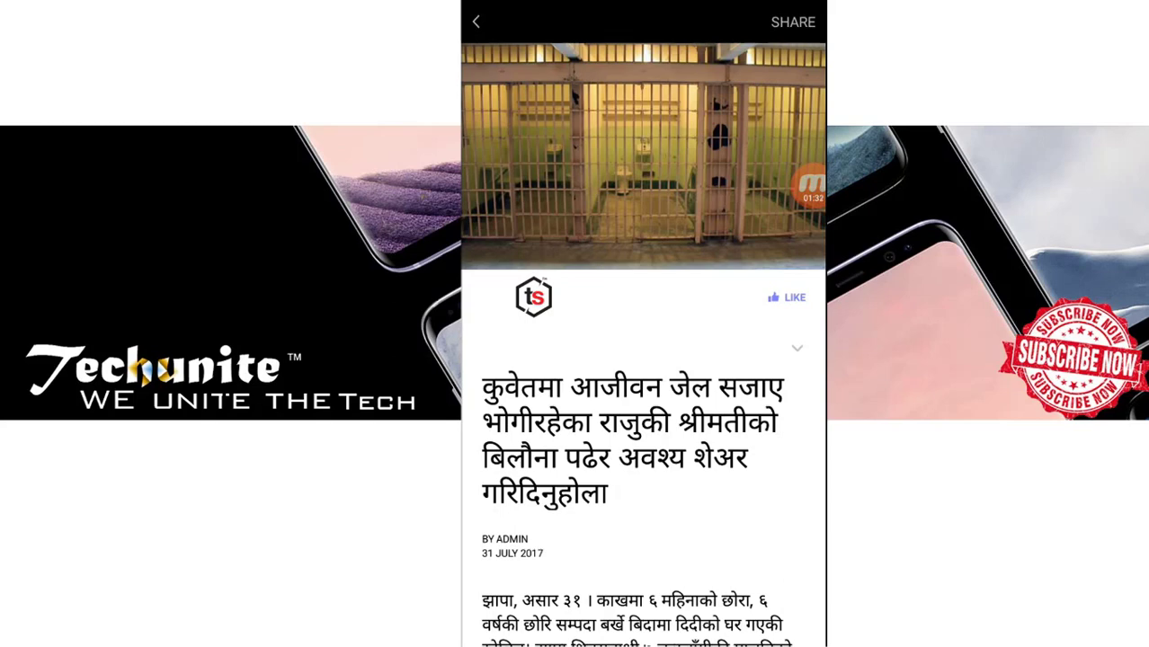
{"action": "scroll", "coordinate": [643, 405], "scroll_direction": "down", "scroll_amount": 3}
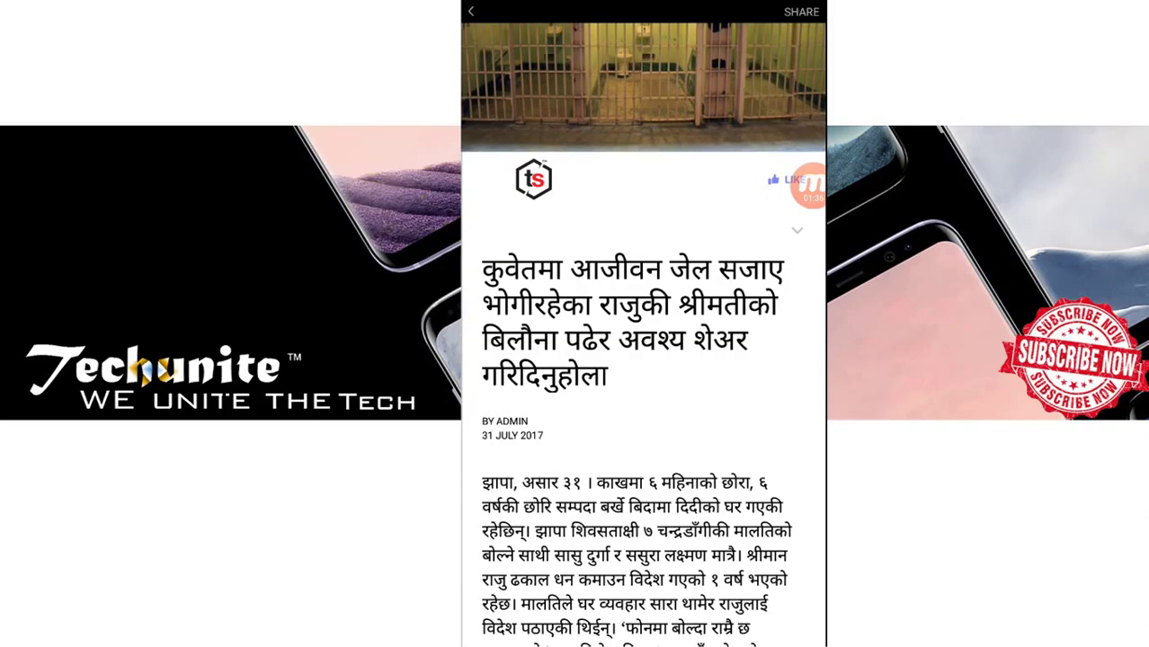
{"action": "scroll", "coordinate": [643, 404], "scroll_direction": "down", "scroll_amount": 15}
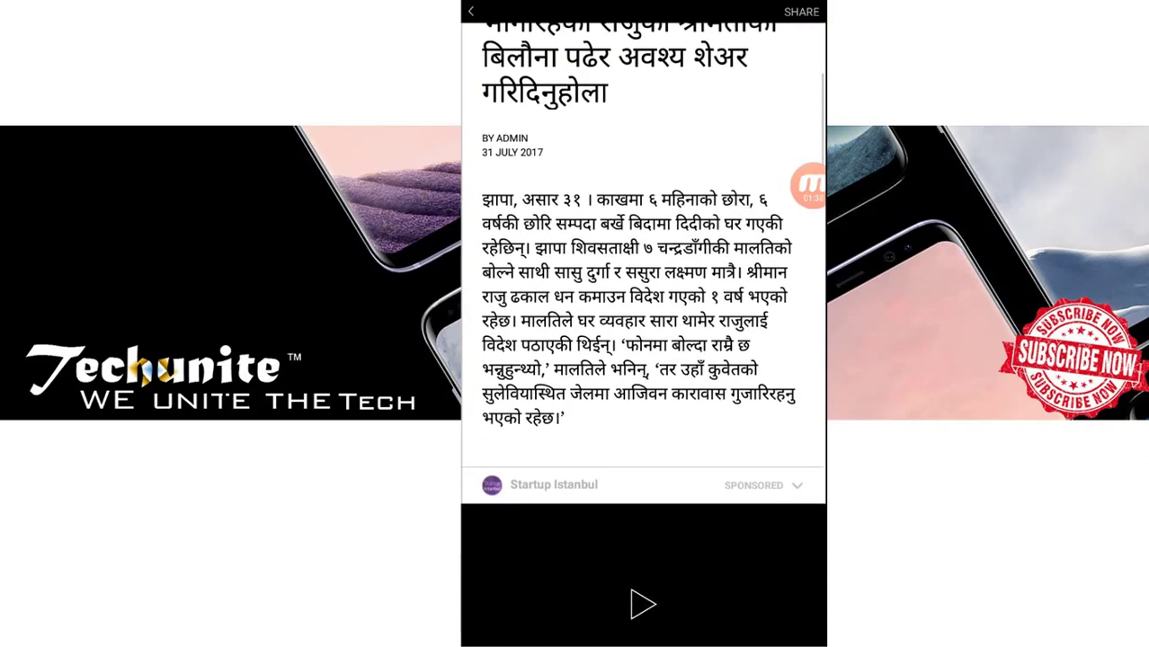
{"action": "scroll", "coordinate": [642, 405], "scroll_direction": "down", "scroll_amount": 15}
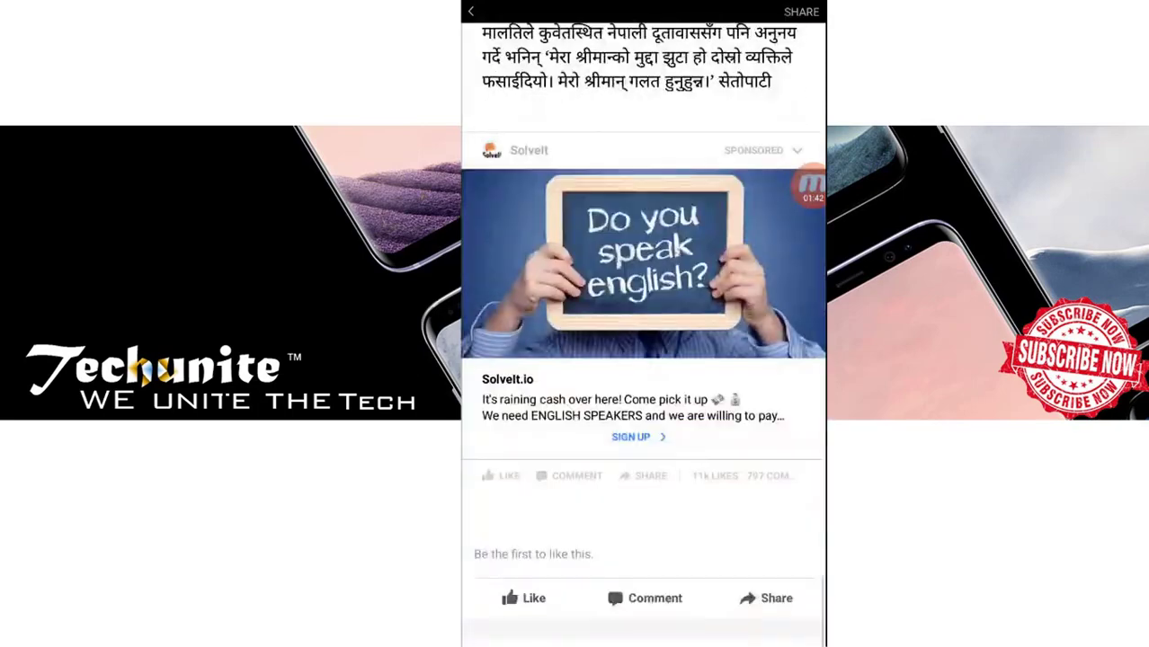
{"action": "scroll", "coordinate": [642, 360], "scroll_direction": "up", "scroll_amount": 15}
{"action": "scroll", "coordinate": [643, 360], "scroll_direction": "up", "scroll_amount": 3}
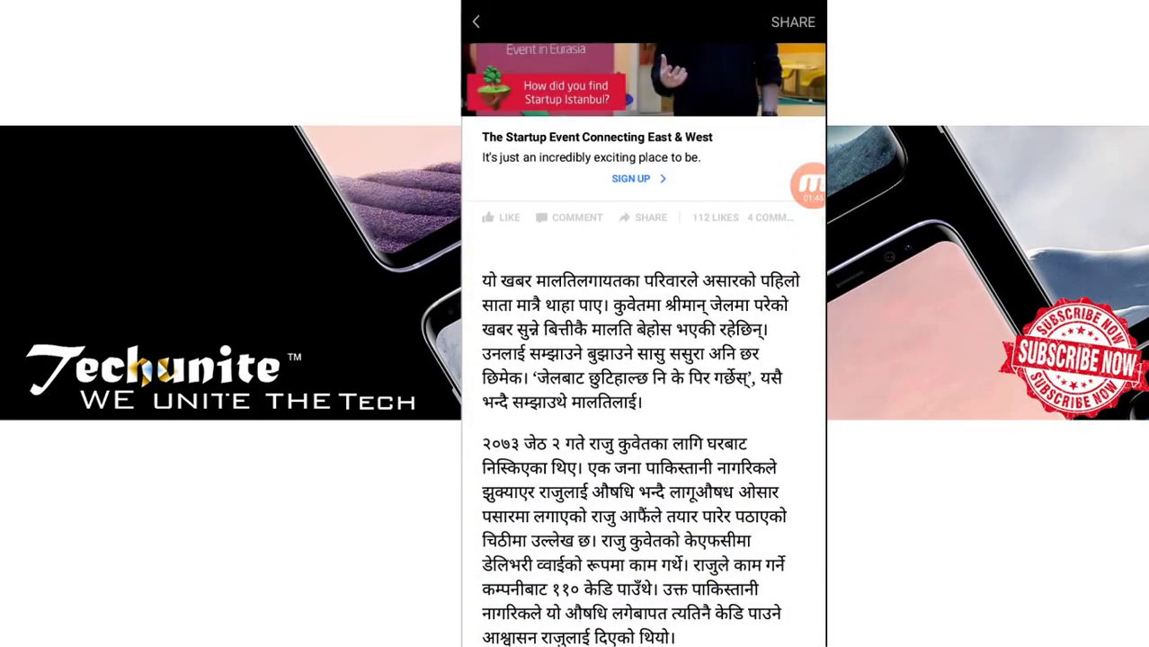
- Exit the Instant Article back to the jail post on the Tajasamachar page
{"action": "key", "text": "Escape"}
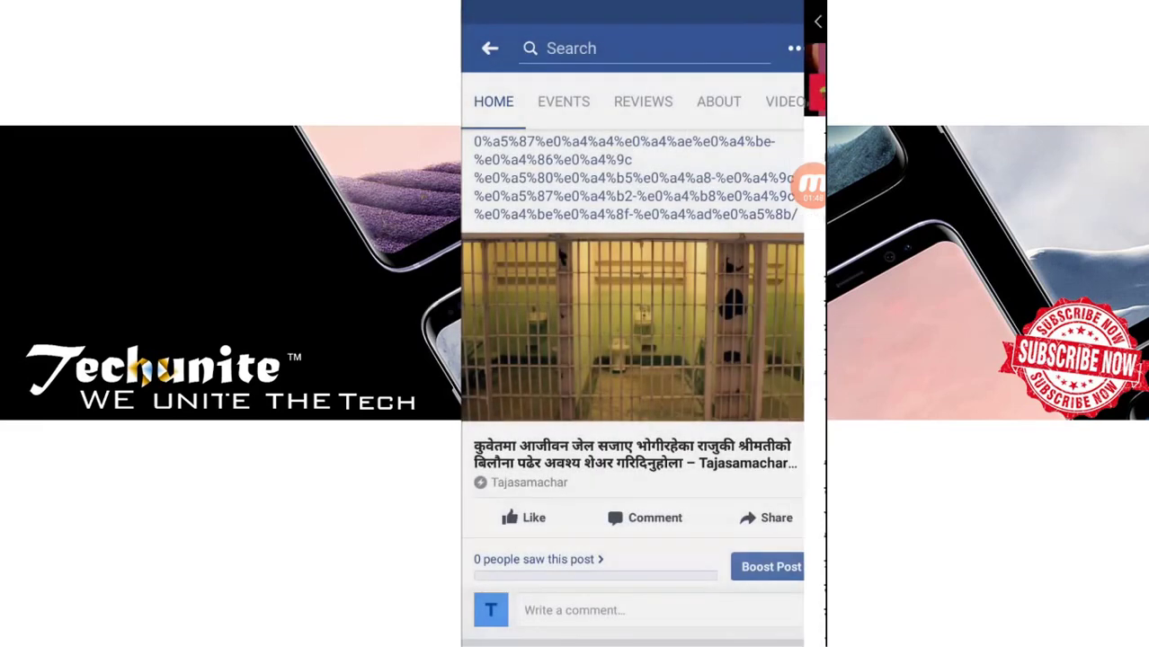